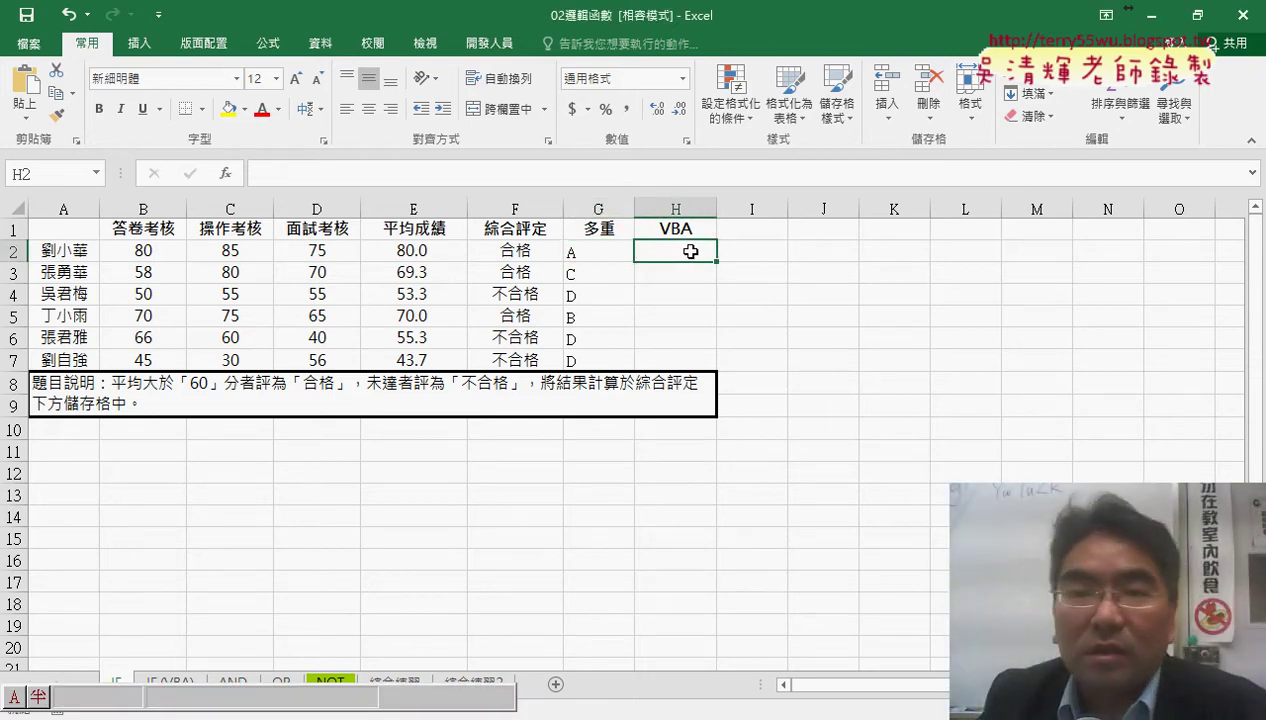
Step: Open the Visual Basic editor from the Developer tab and arrange it beside the worksheet
click(485, 50)
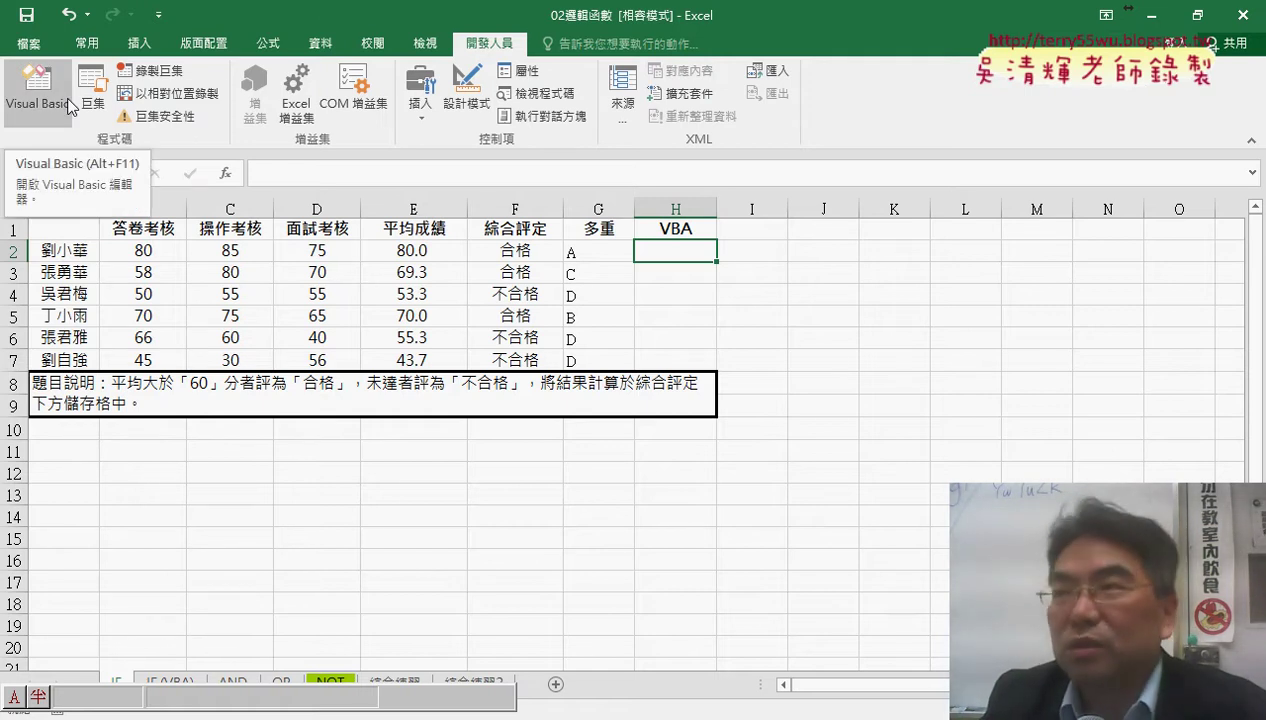
click(70, 107)
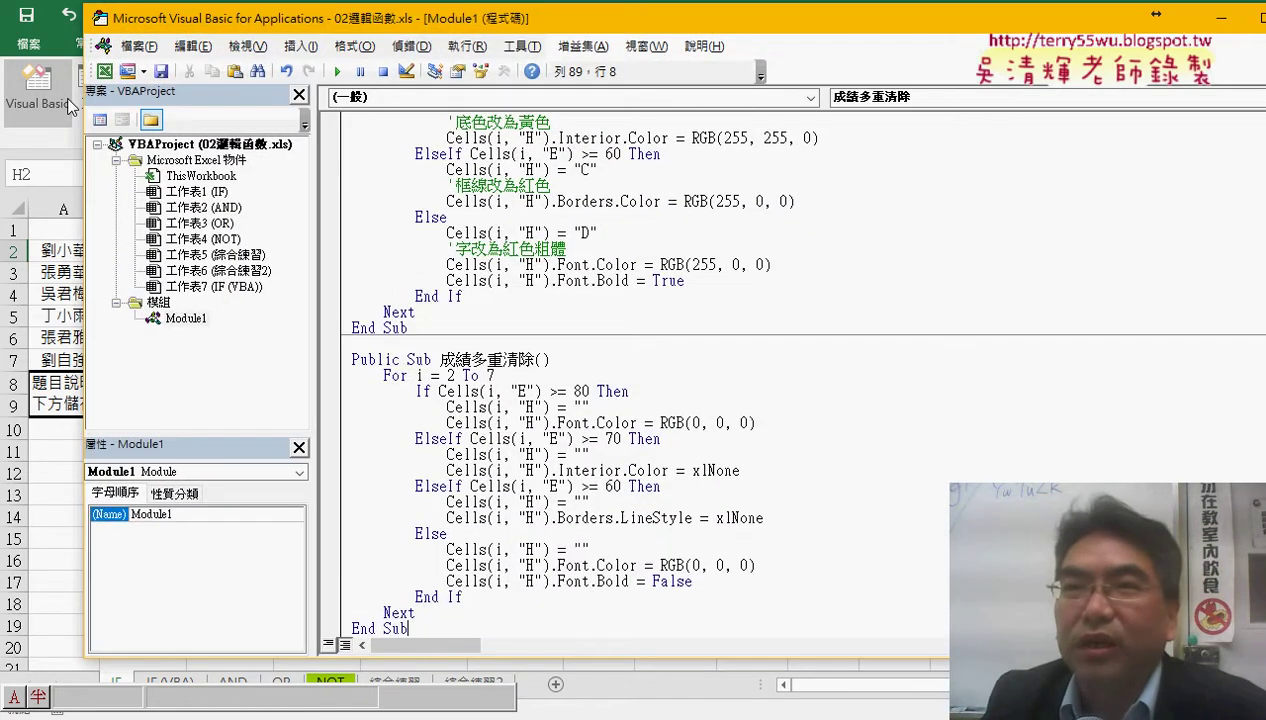
drag(1057, 30, 977, 47)
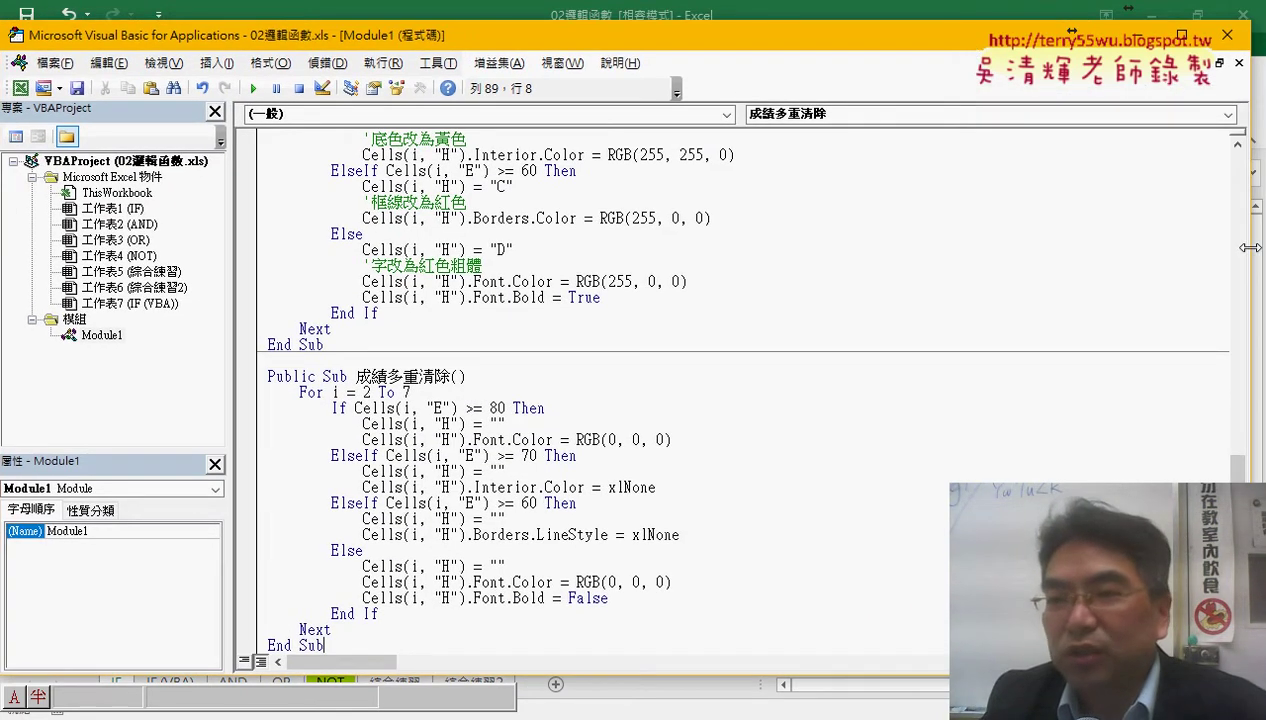
drag(1248, 250, 800, 107)
drag(722, 38, 845, 40)
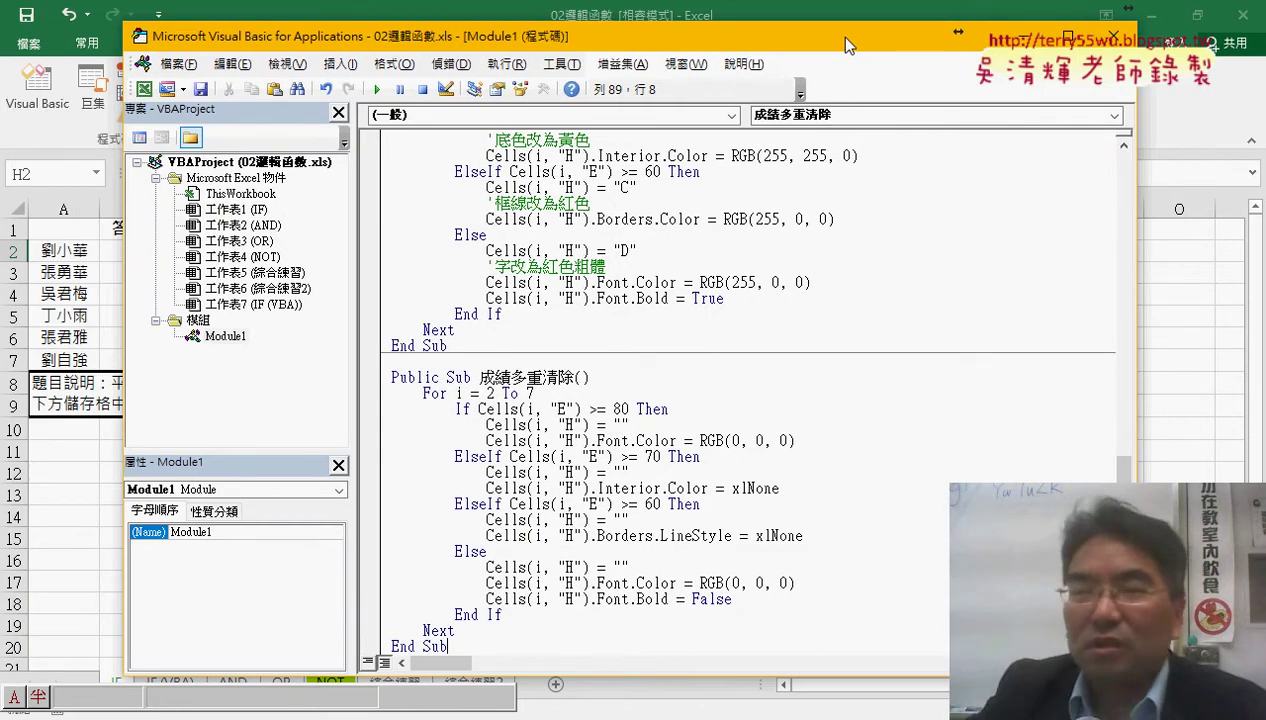
Step: Close Module1's code window and remove Module1 from the project, declining to export it
click(1124, 63)
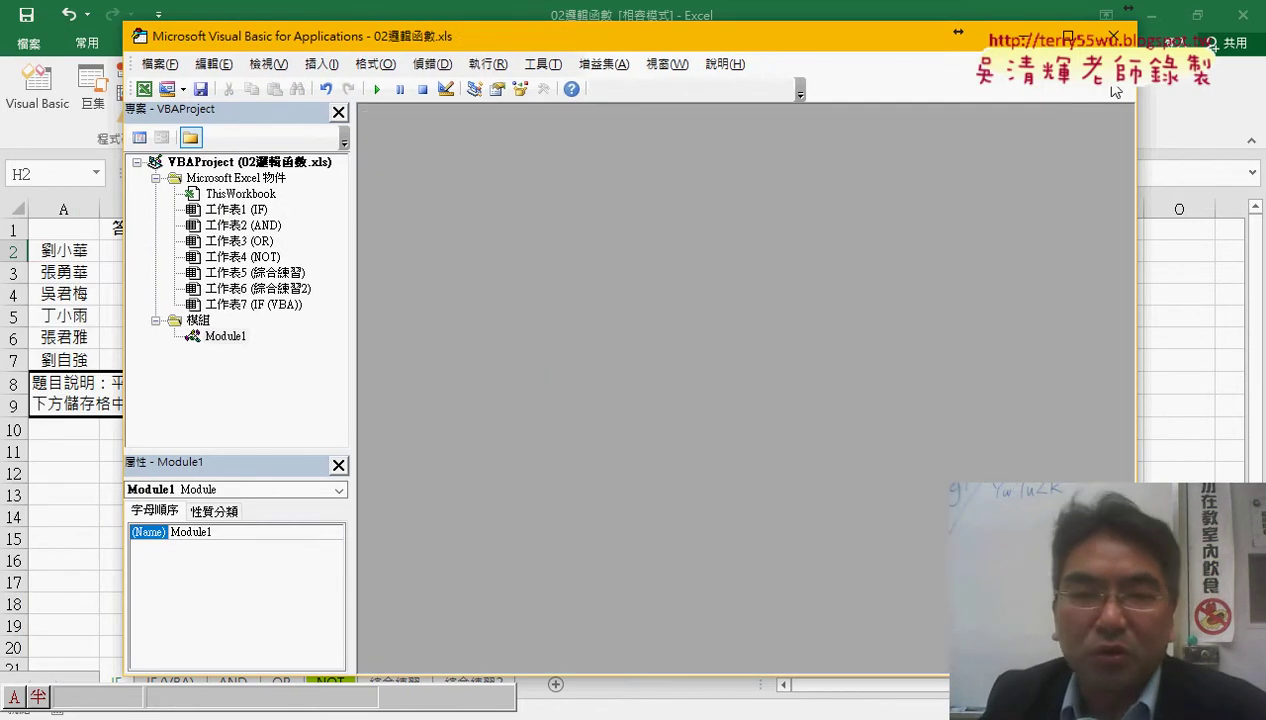
right_click(236, 292)
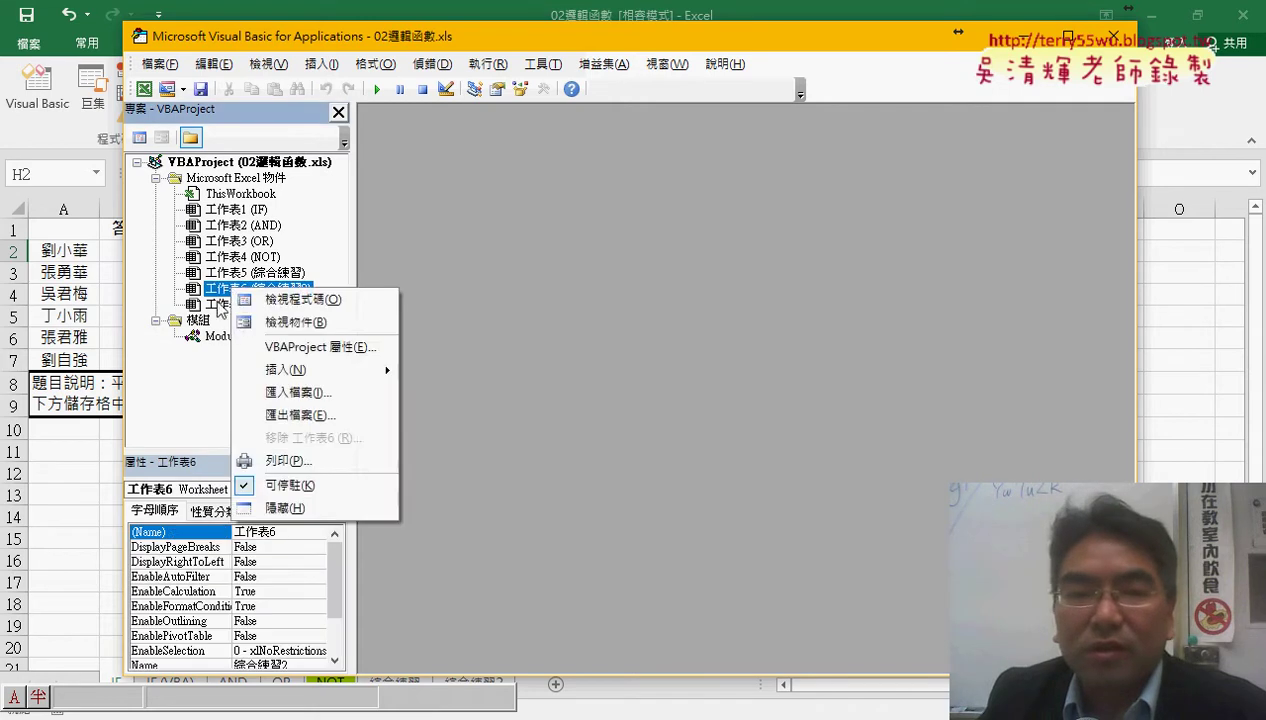
right_click(210, 338)
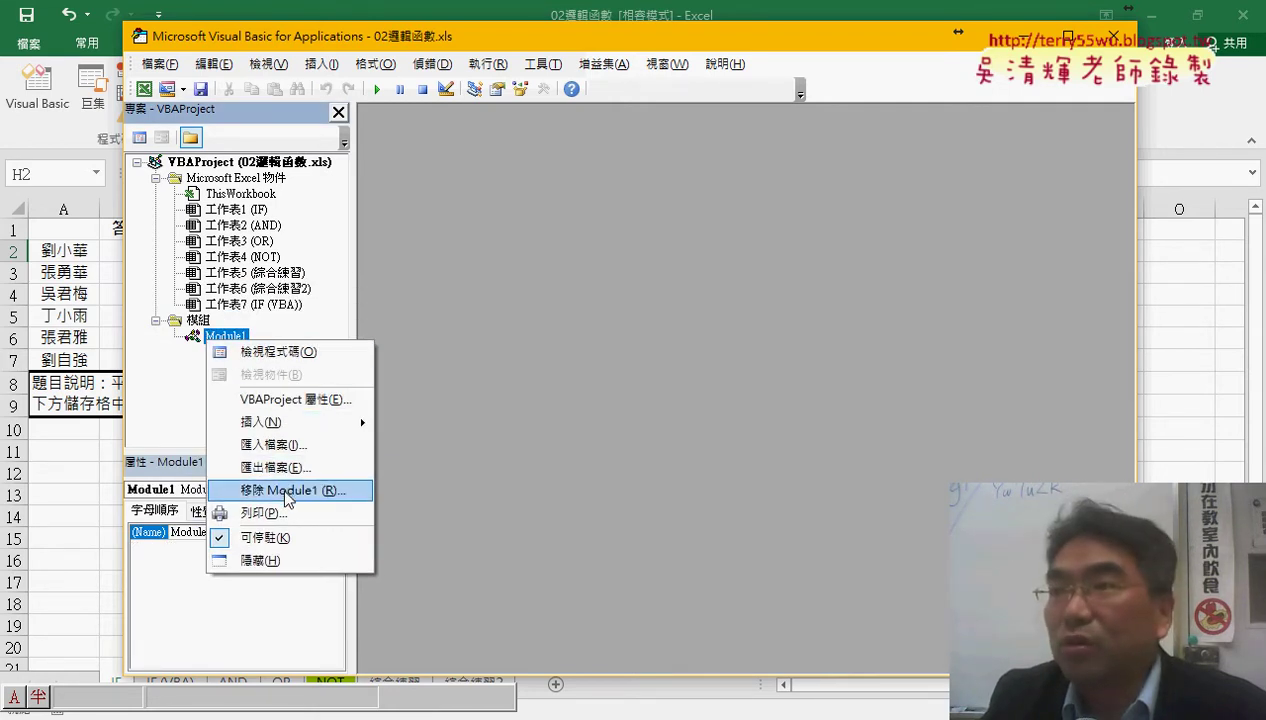
click(286, 491)
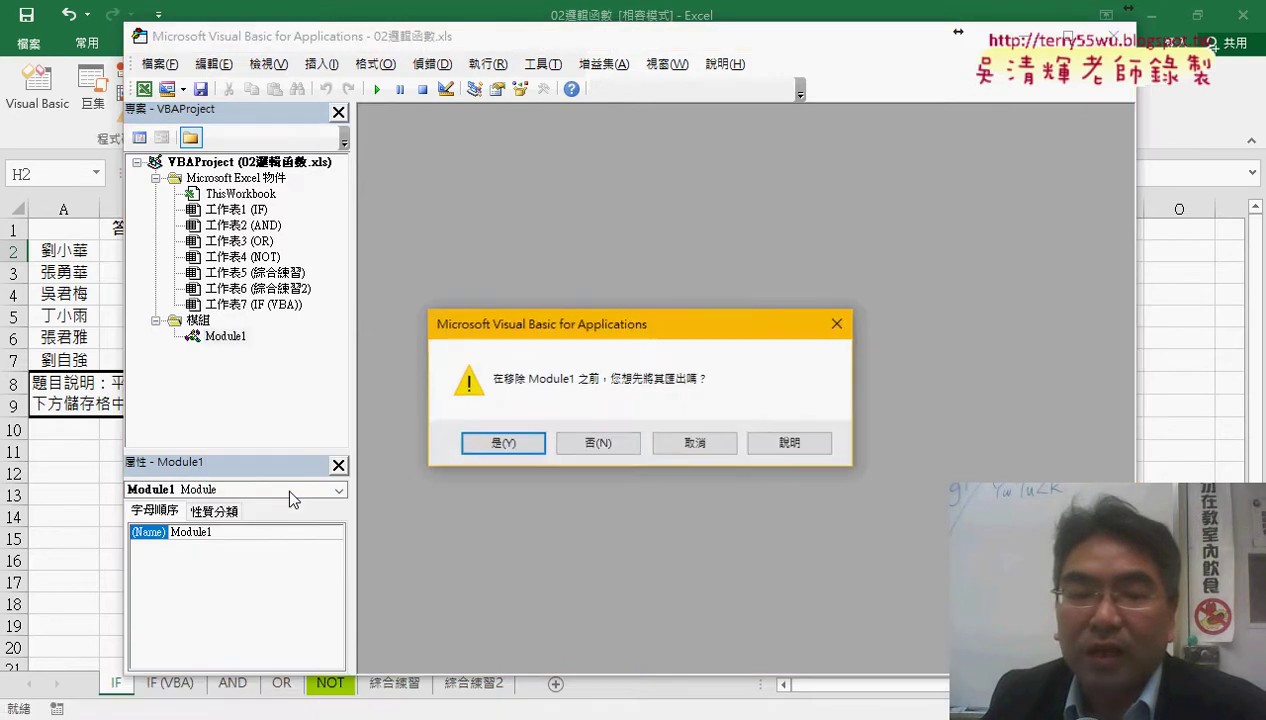
click(580, 445)
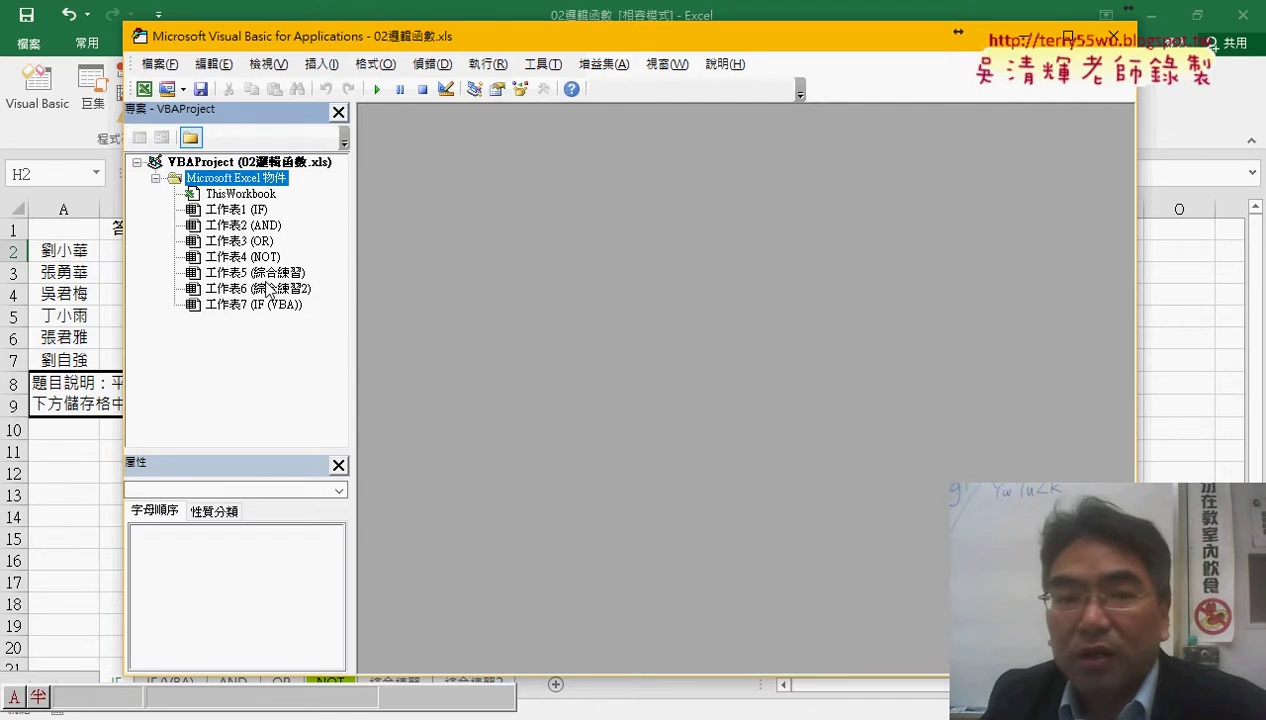
click(231, 276)
right_click(231, 279)
mouse_move(260, 357)
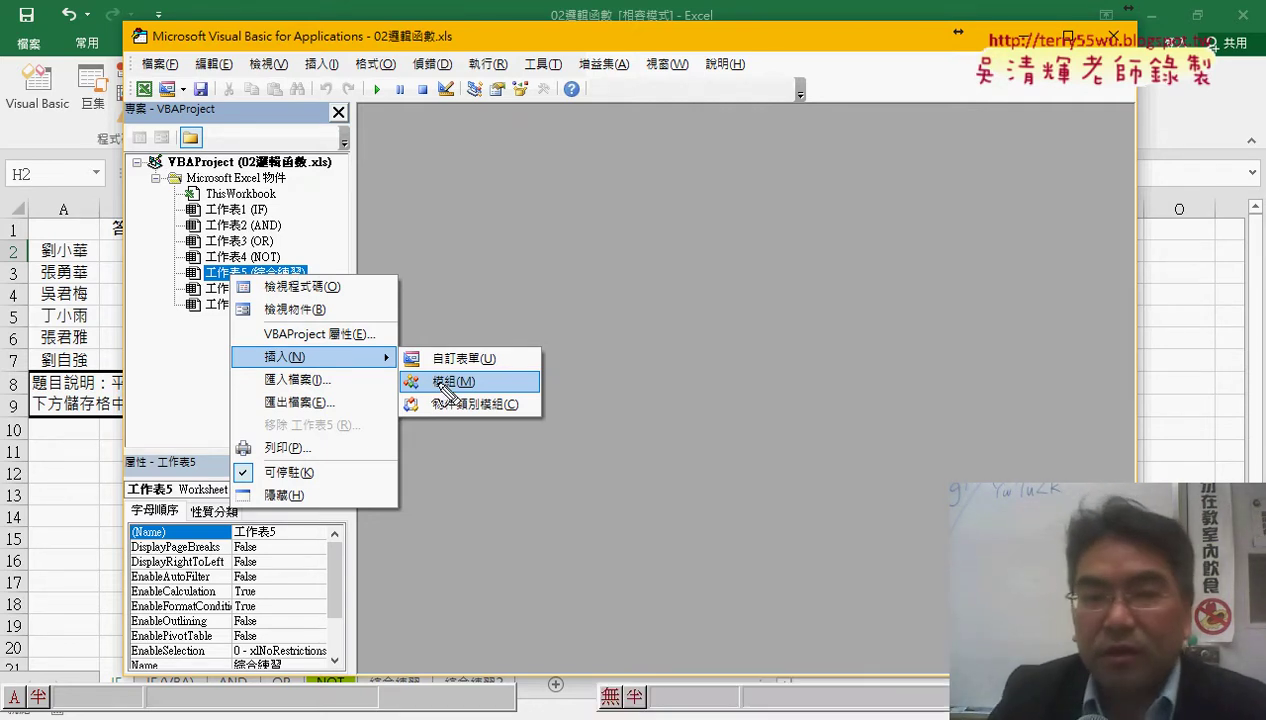
drag(36, 130, 58, 95)
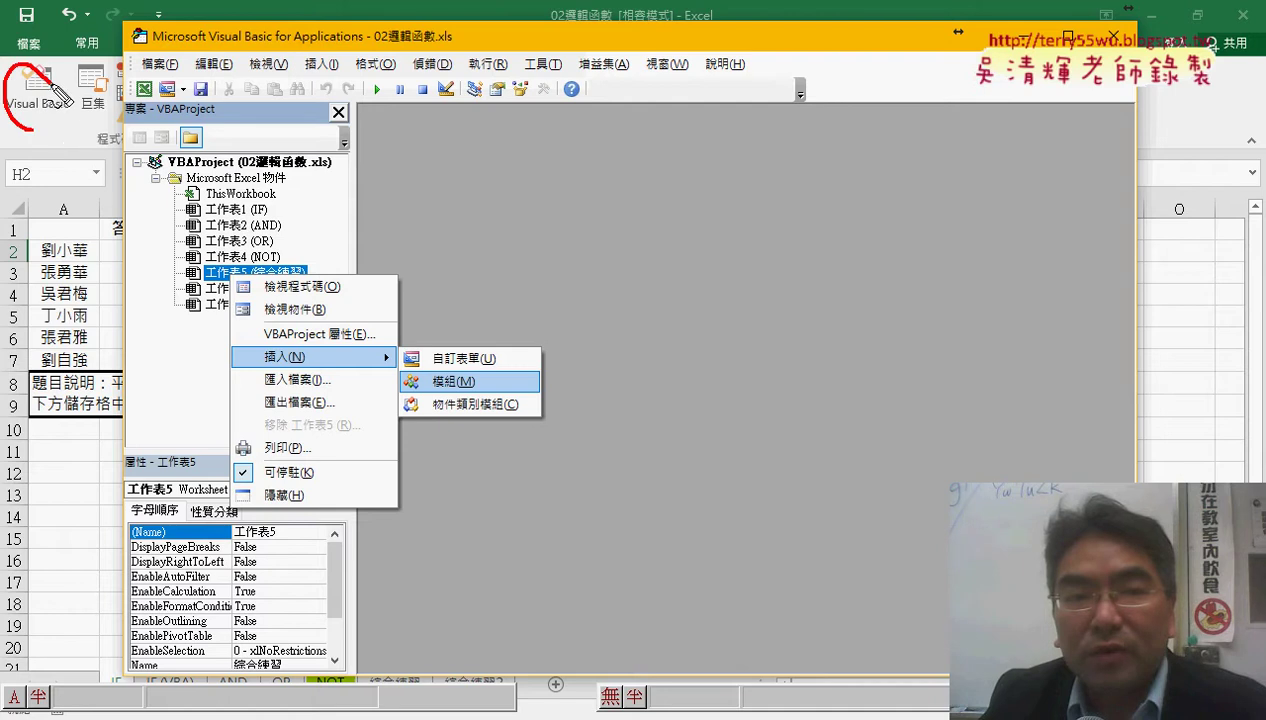
drag(155, 173, 325, 171)
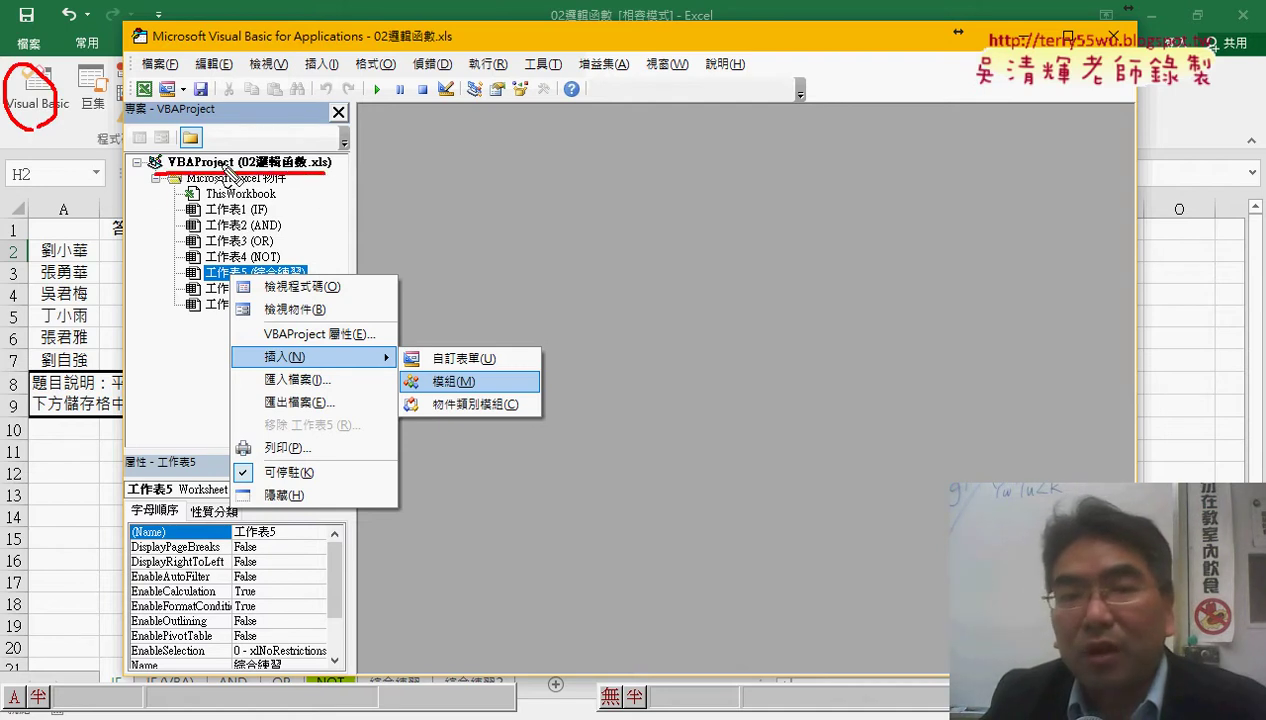
drag(240, 172, 305, 172)
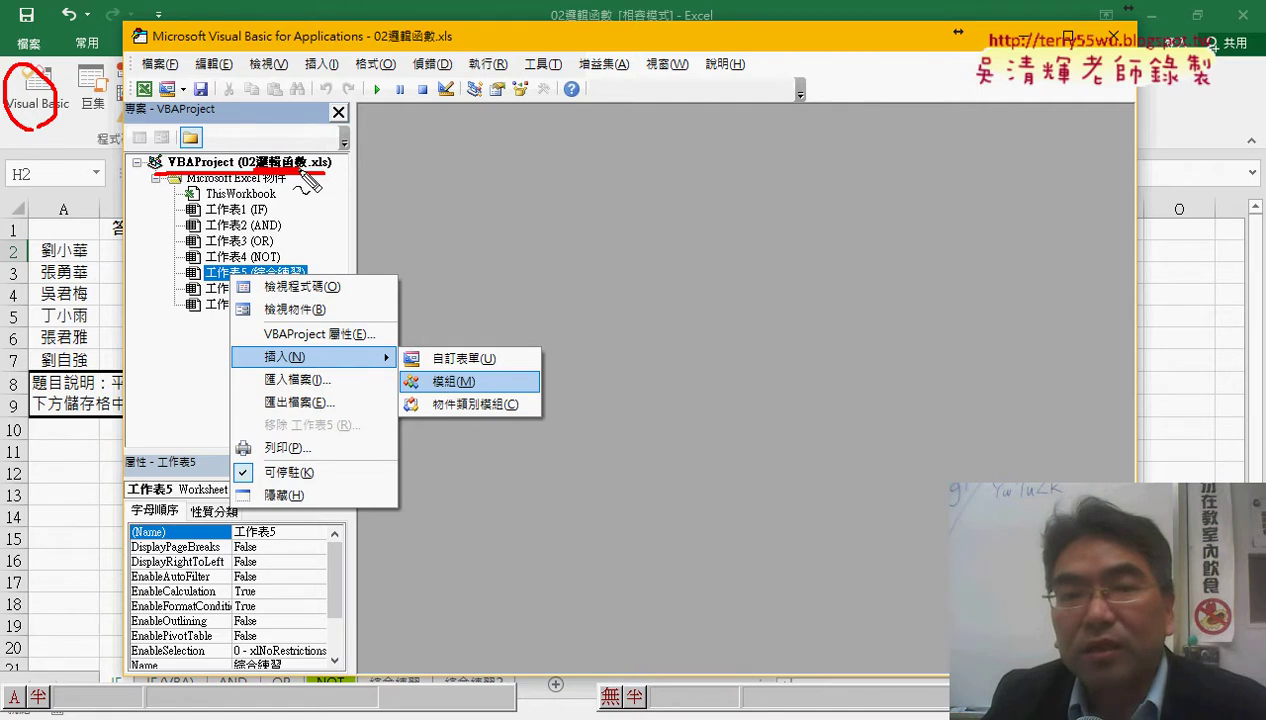
drag(551, 28, 611, 27)
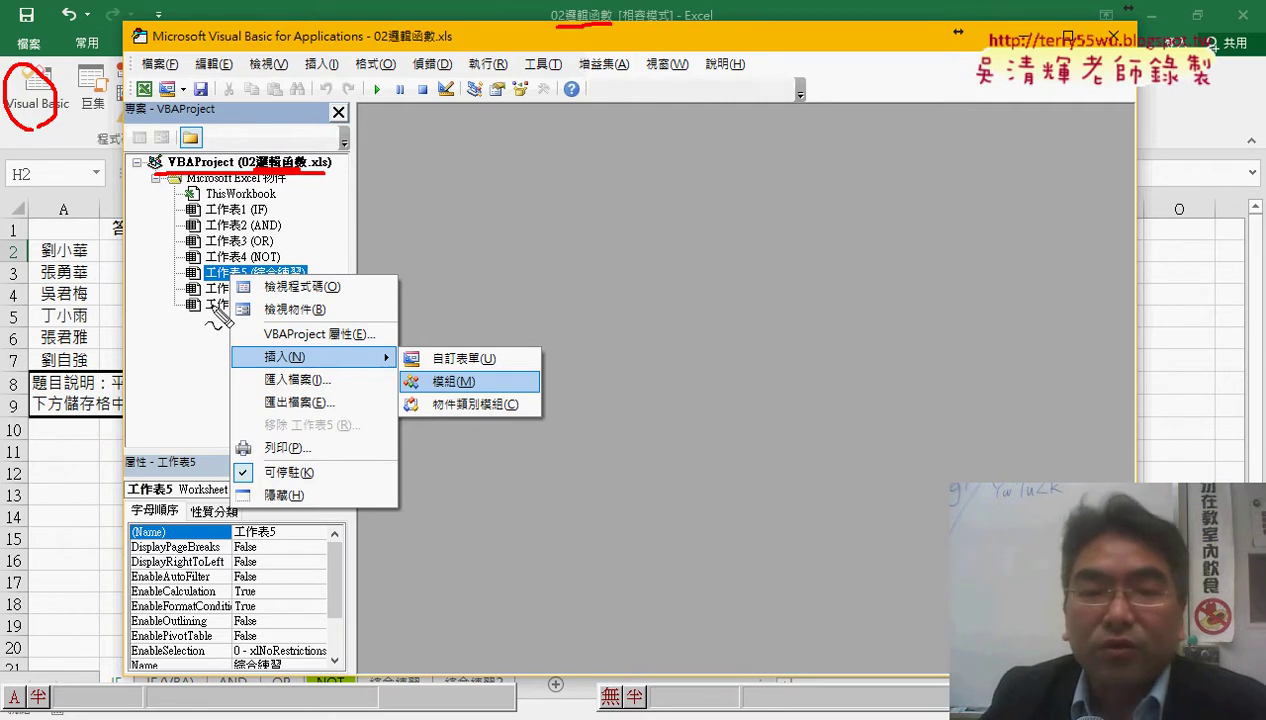
mouse_move(476, 391)
mouse_down()
mouse_move(432, 393)
mouse_move(464, 398)
mouse_up()
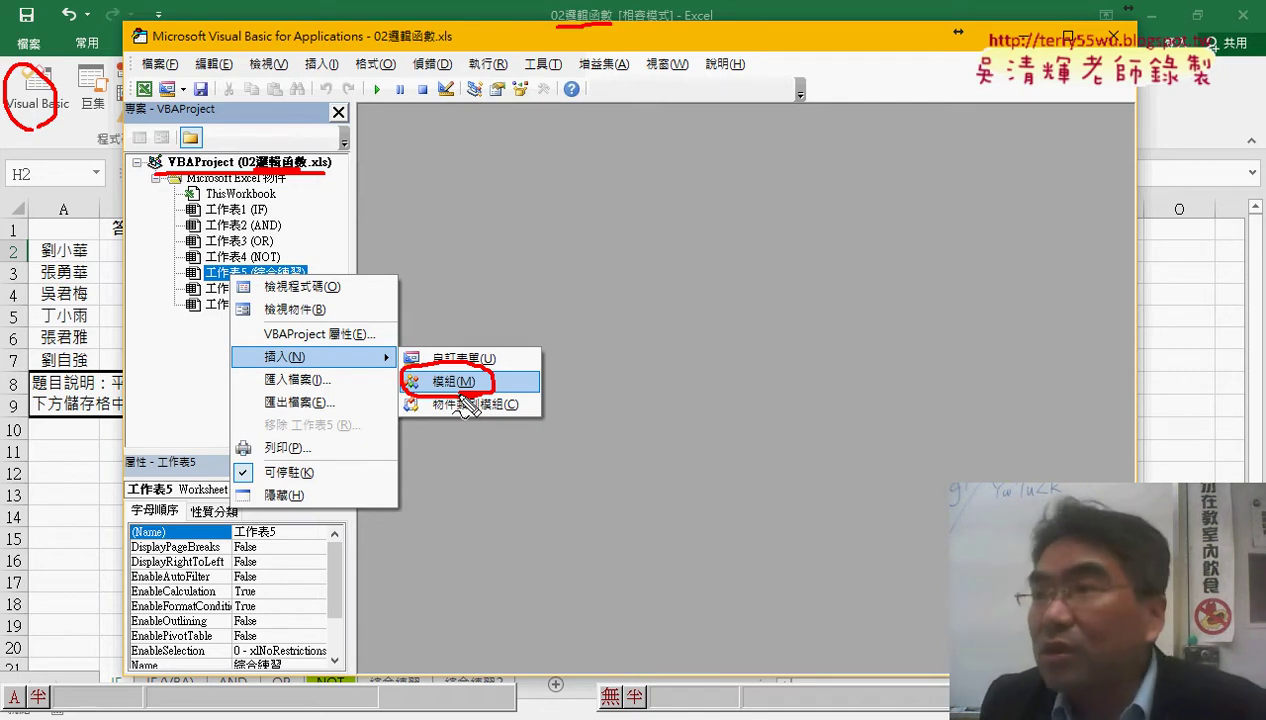
drag(532, 493, 520, 414)
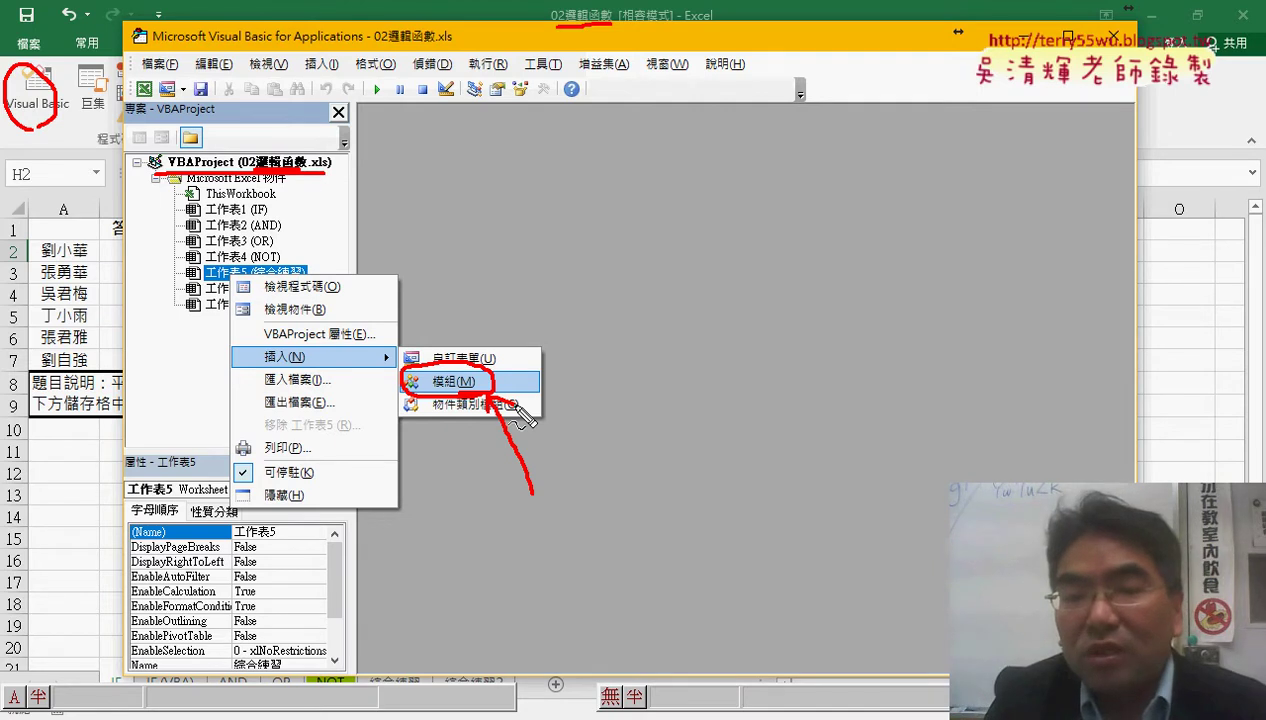
key(Escape)
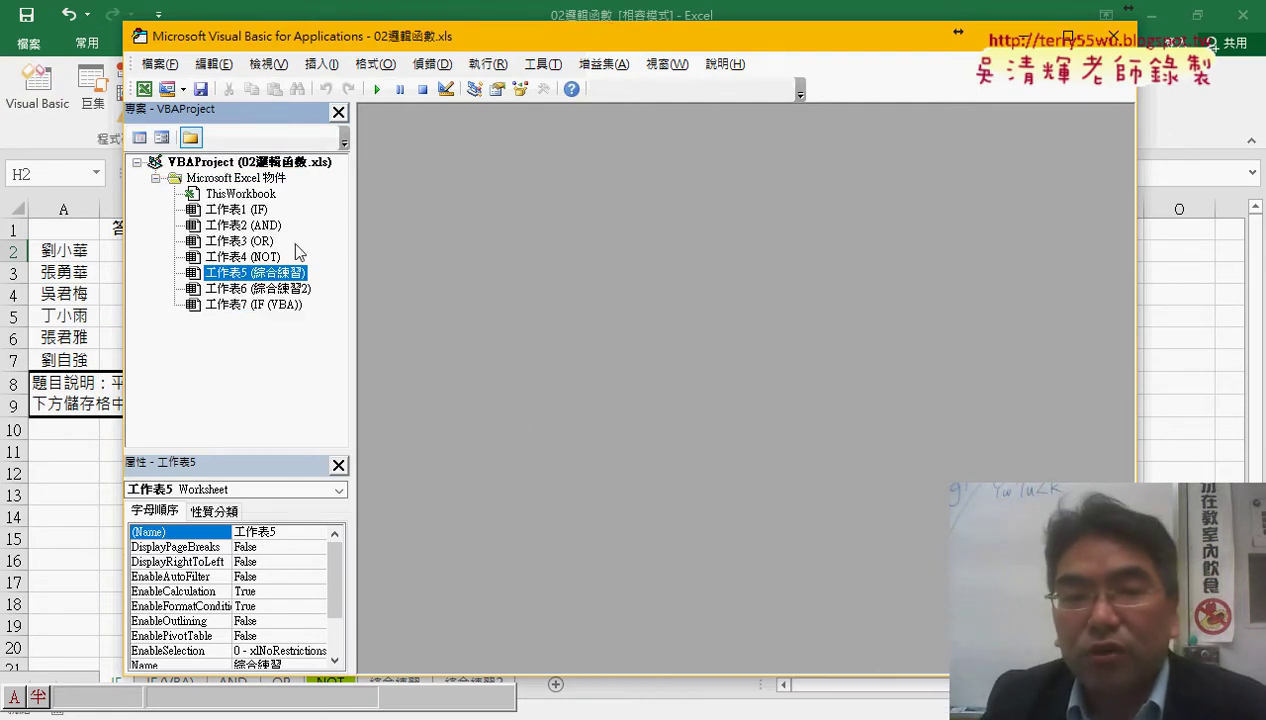
Step: Insert a new module from the 工作表2 (AND) sheet's context menu and reopen Module1's blank code window
right_click(228, 225)
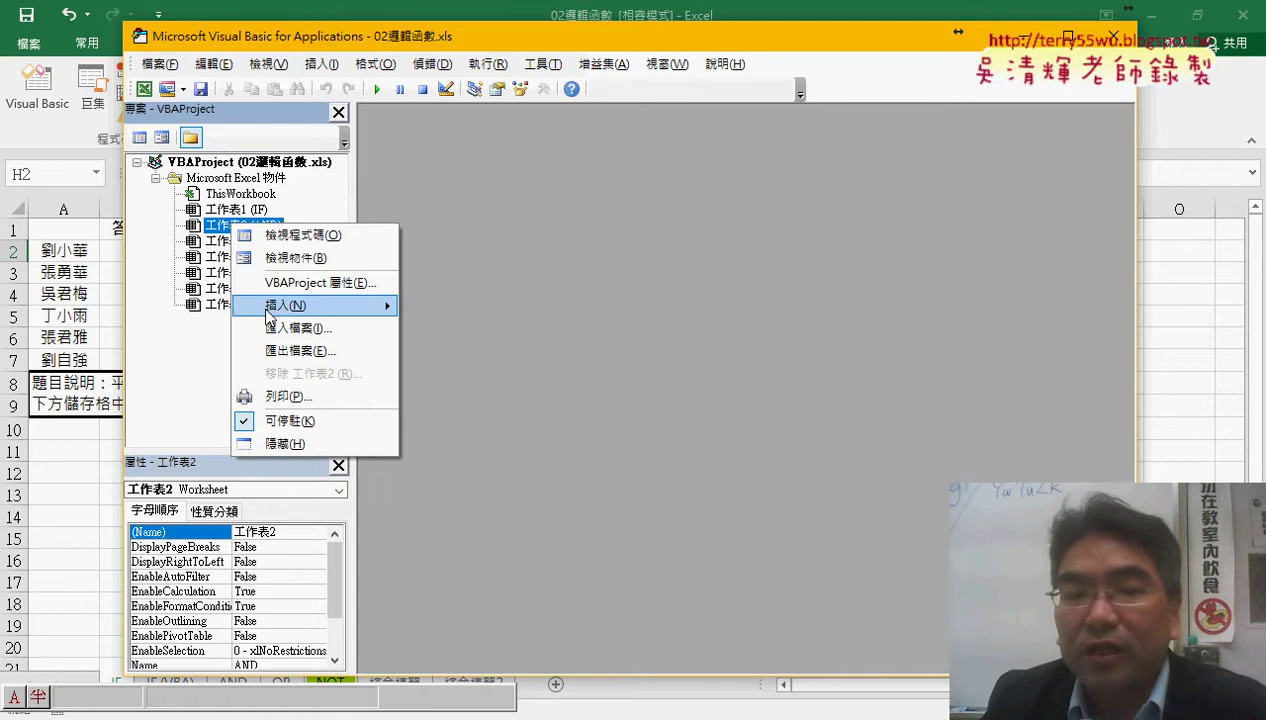
mouse_move(275, 306)
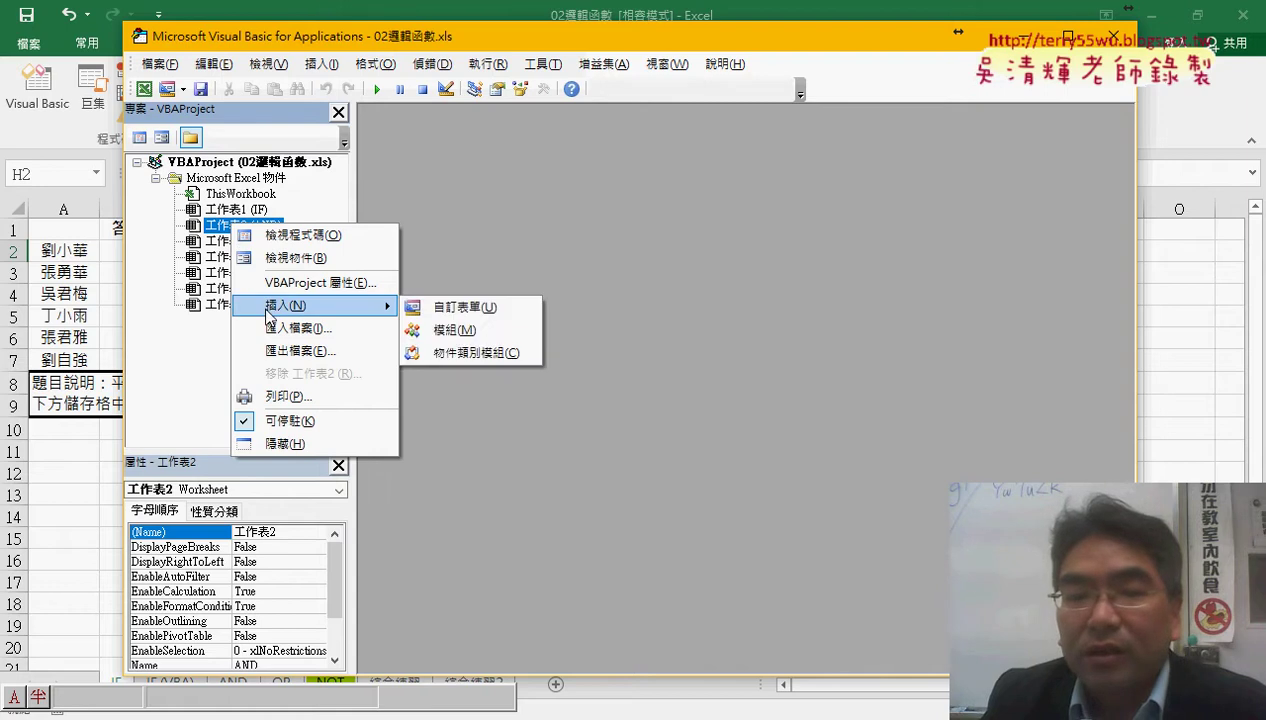
click(452, 333)
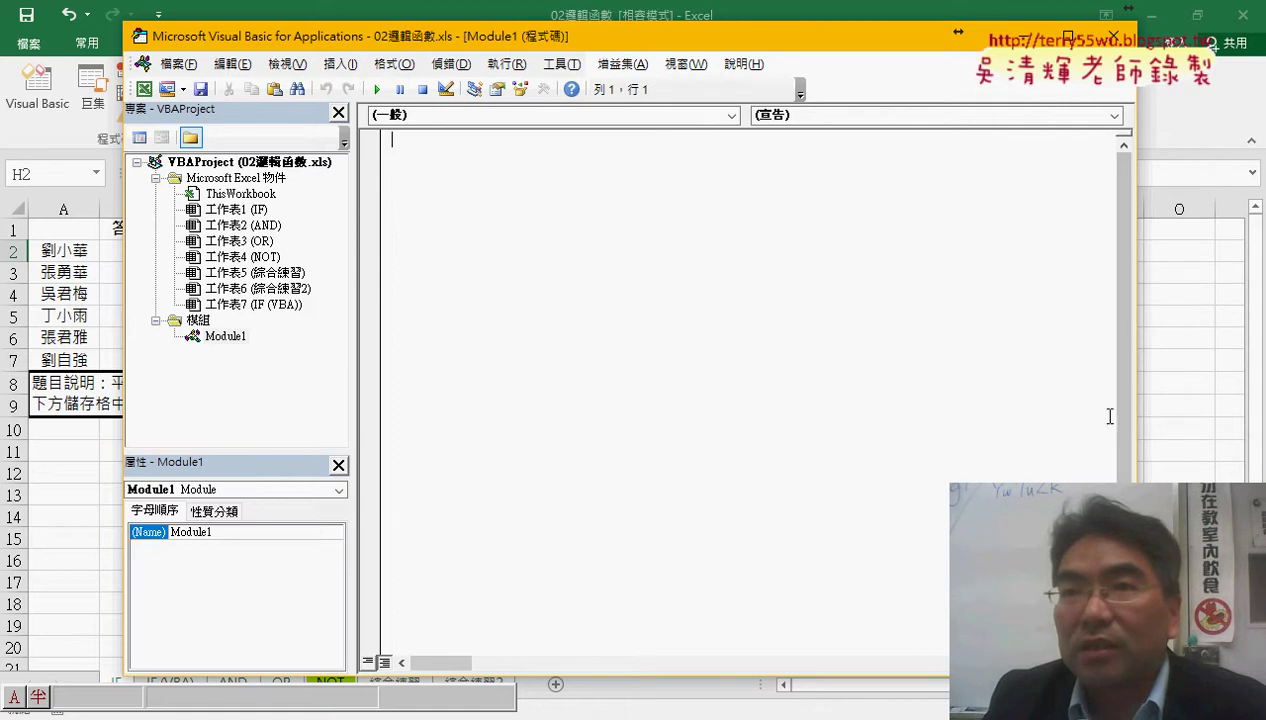
click(1124, 63)
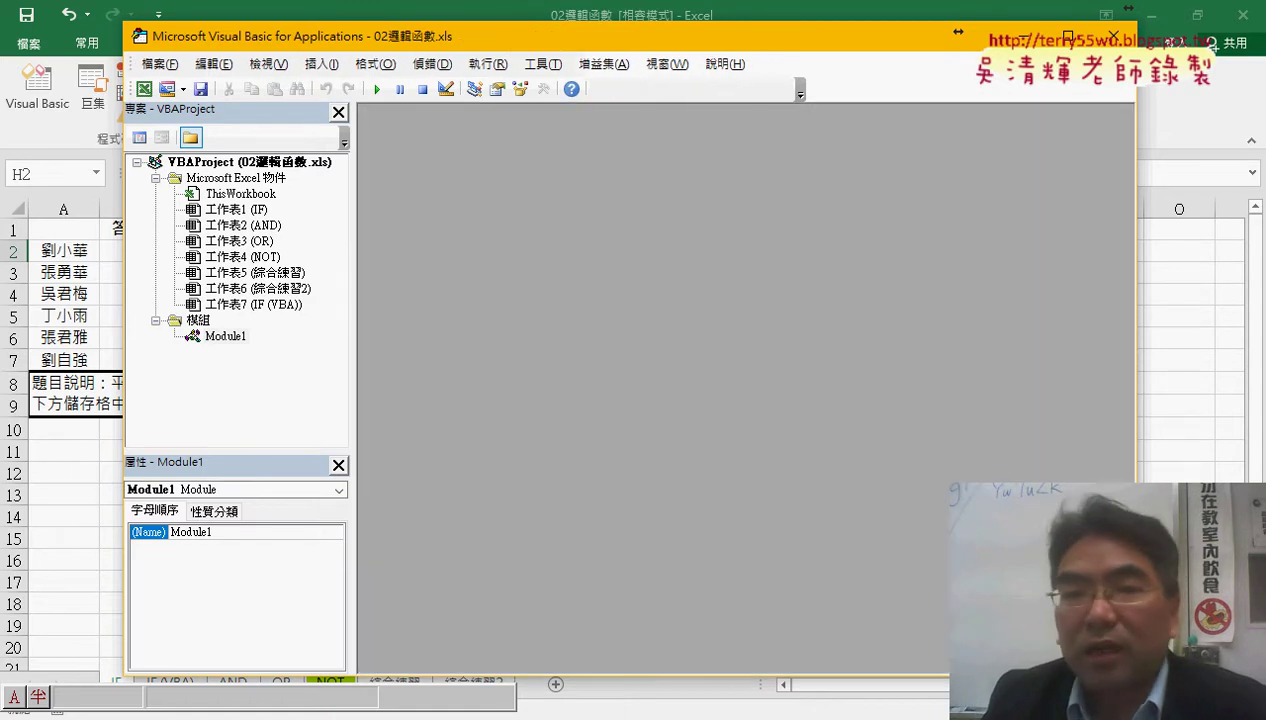
double_click(226, 337)
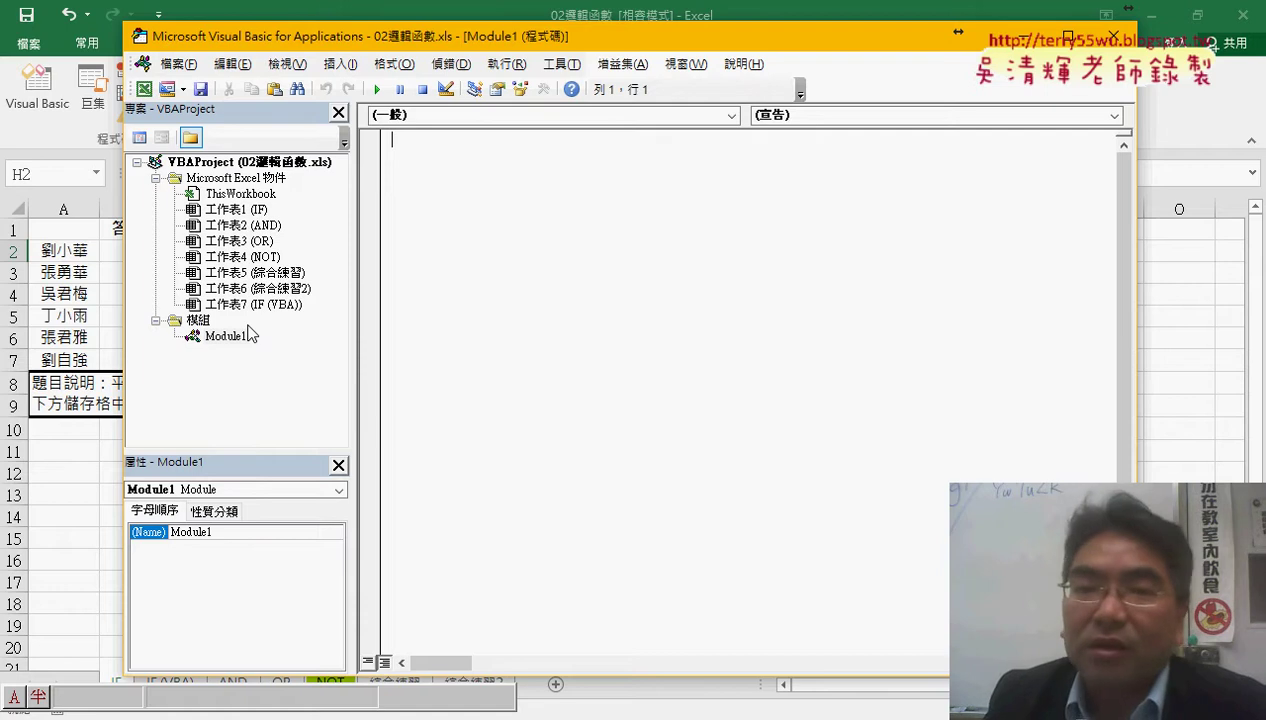
Step: Add a Public Sub procedure named 成績 through Insert > Procedure
click(340, 63)
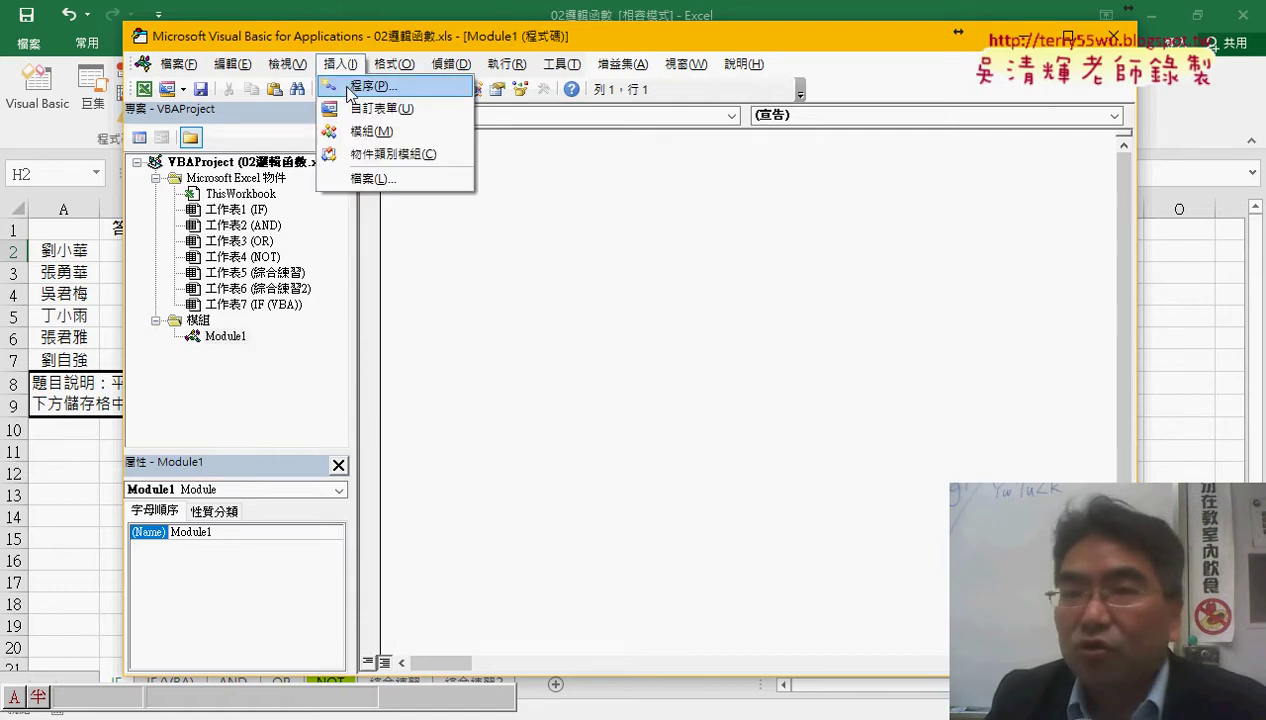
click(352, 87)
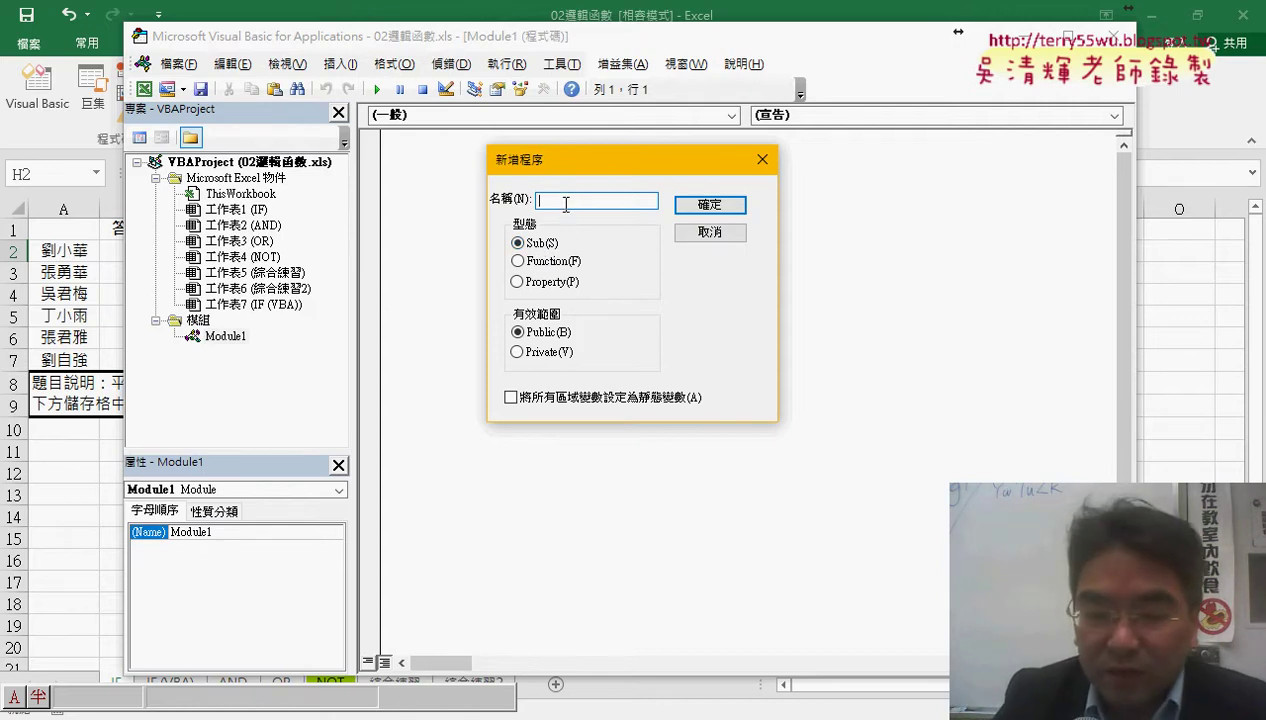
text(.-)
key(BackSpace)
key(BackSpace)
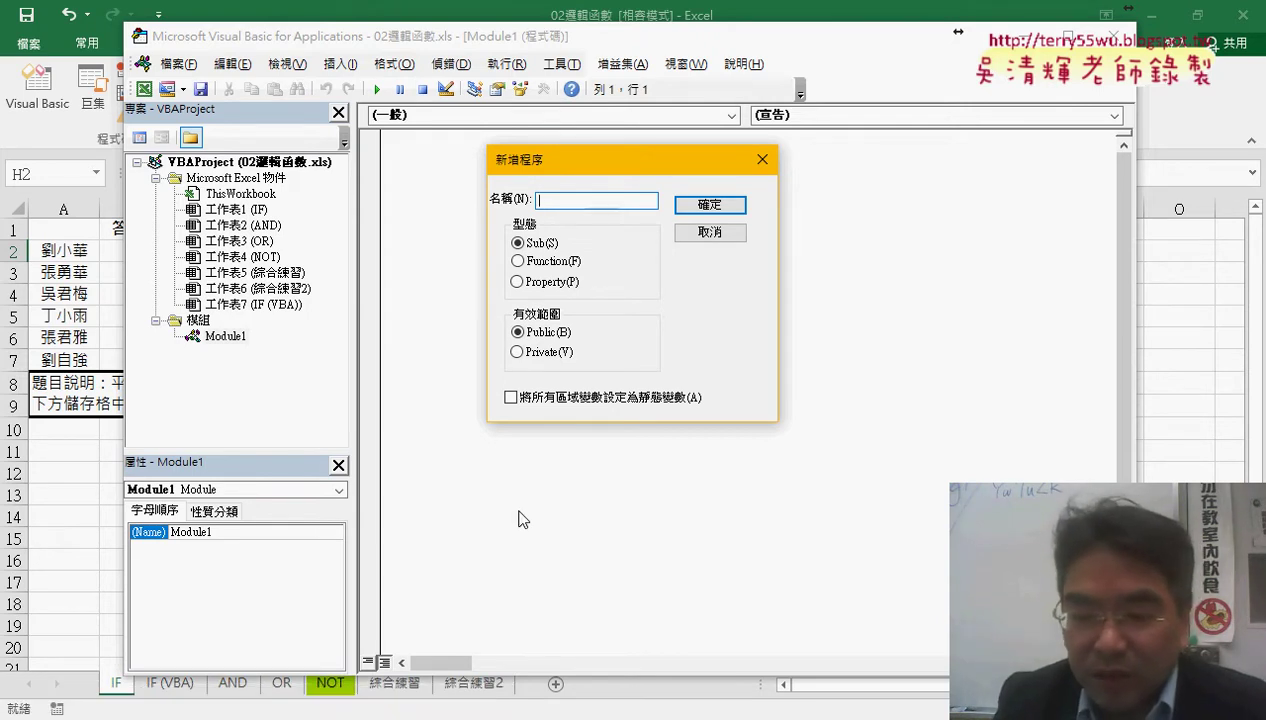
text(成)
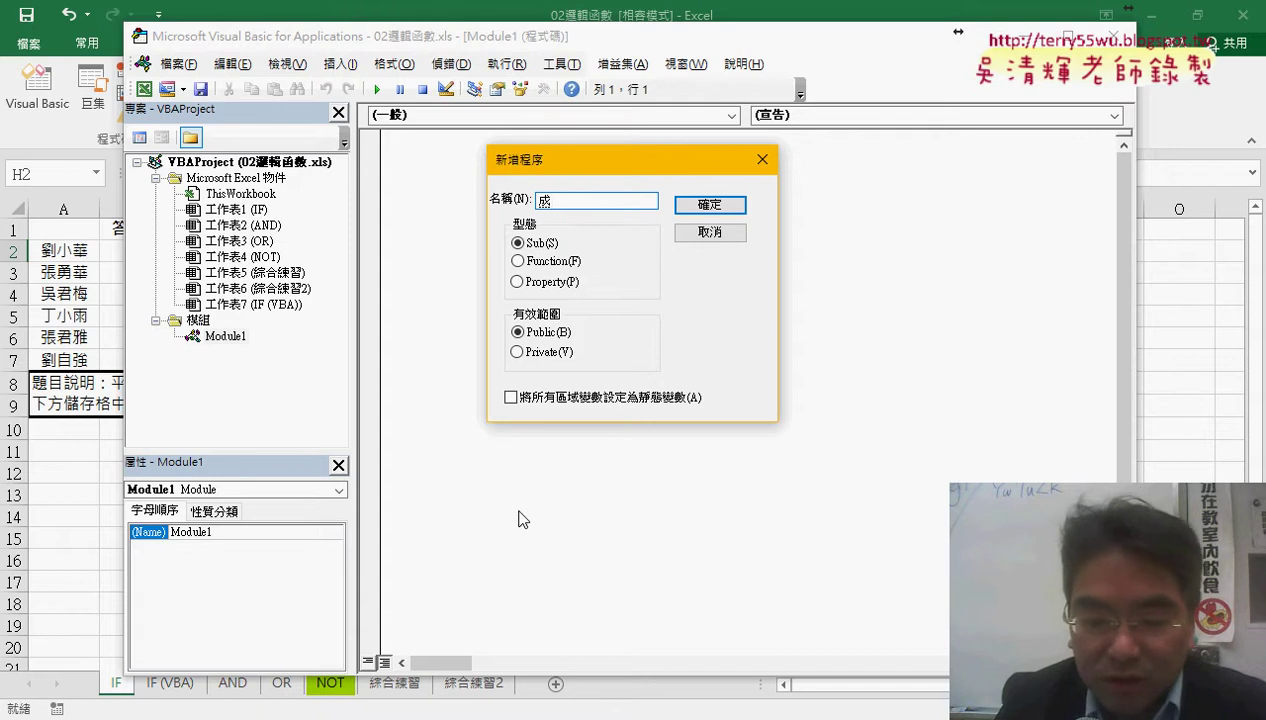
text(績)
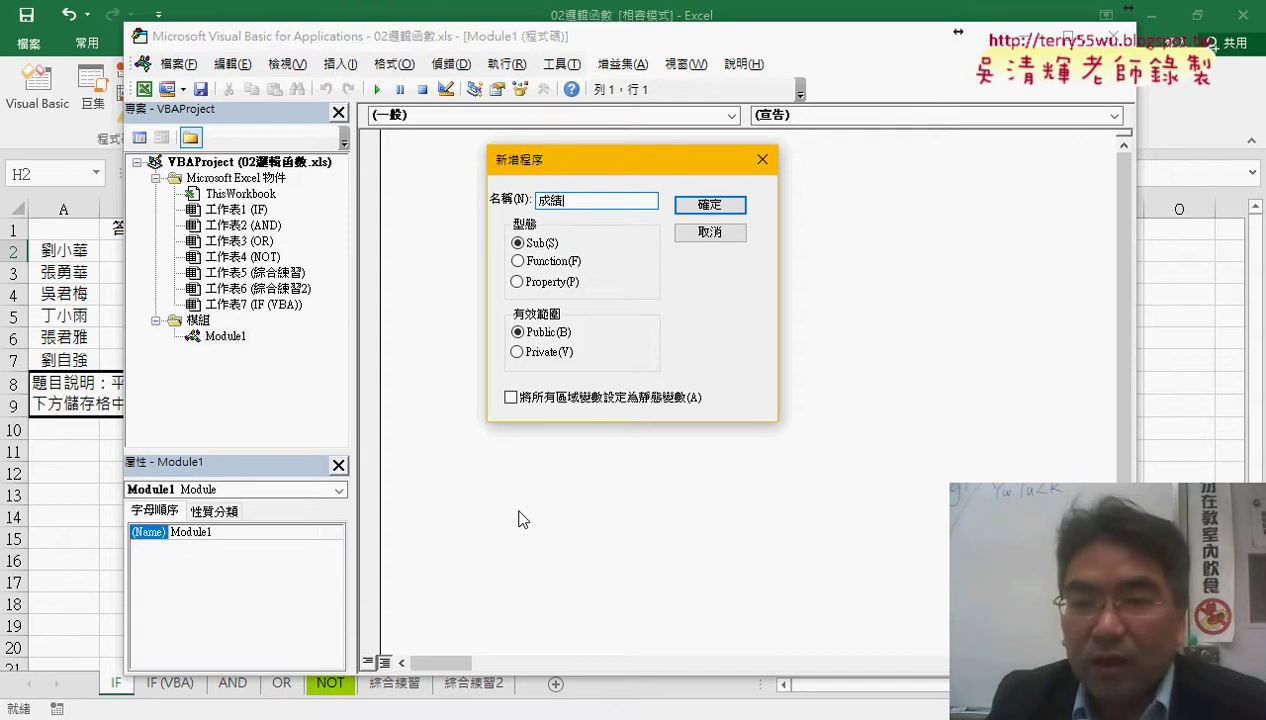
click(711, 206)
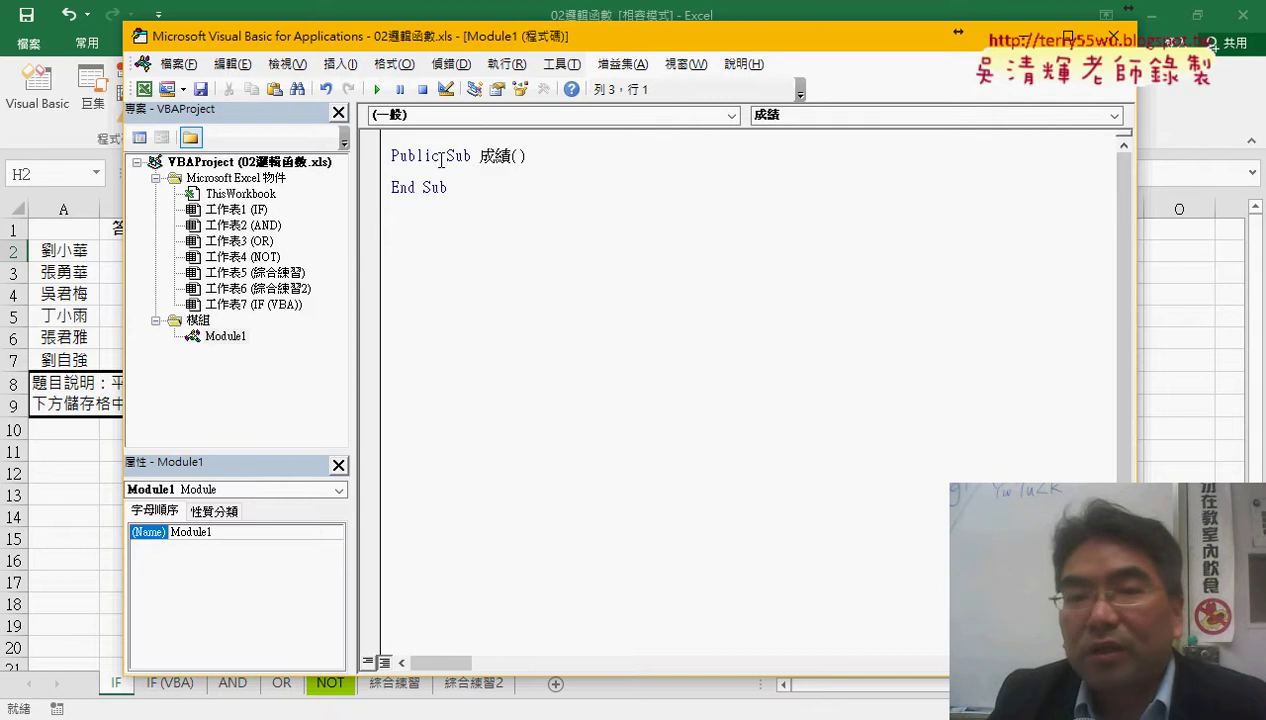
drag(448, 157, 525, 157)
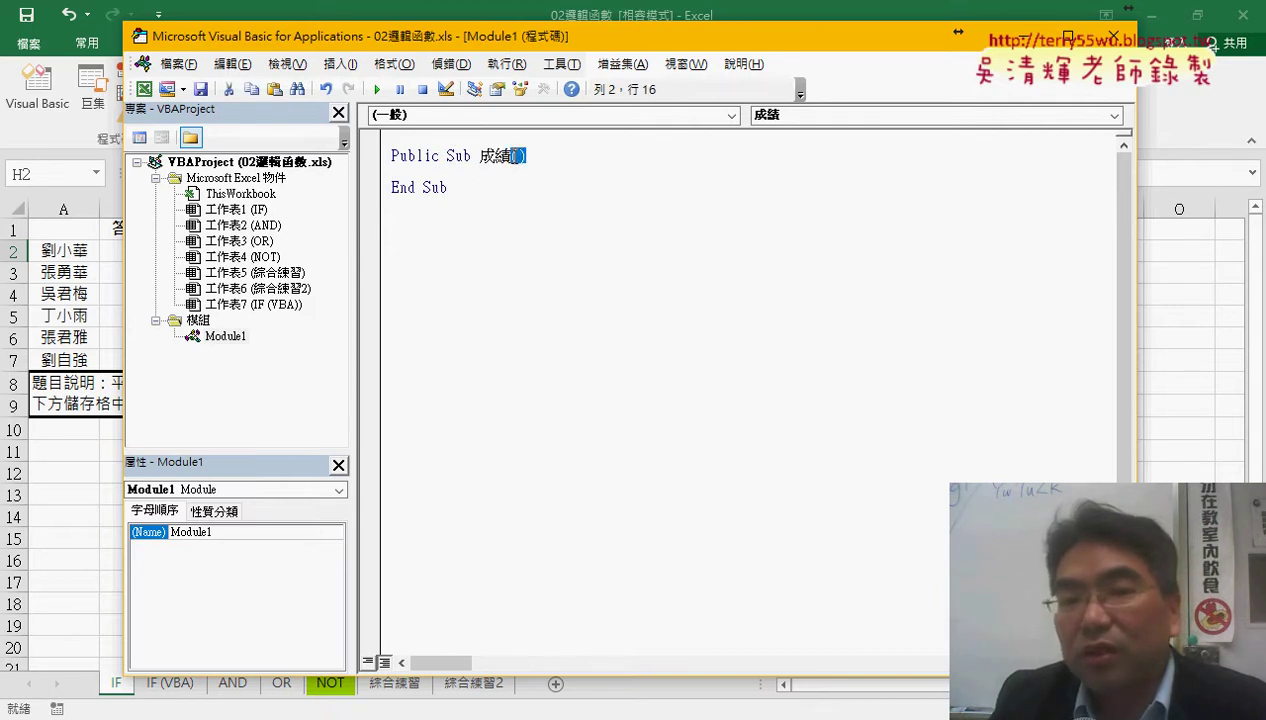
drag(447, 188, 391, 190)
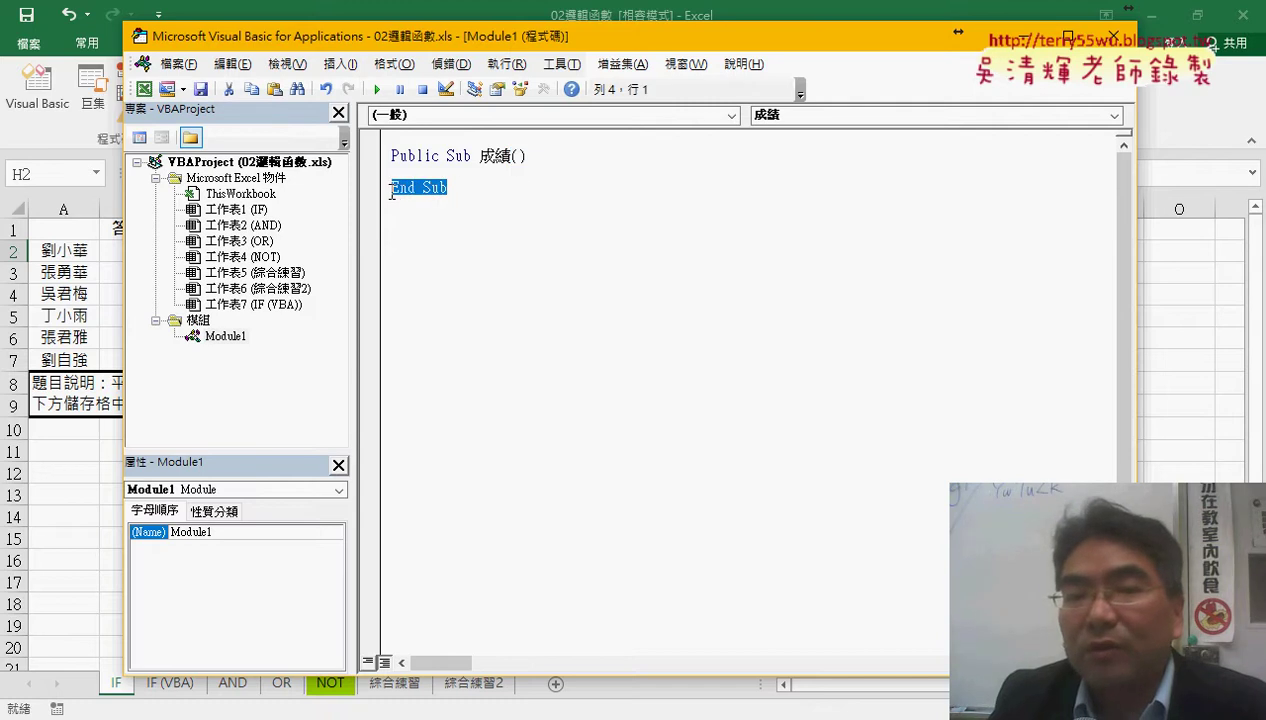
click(454, 157)
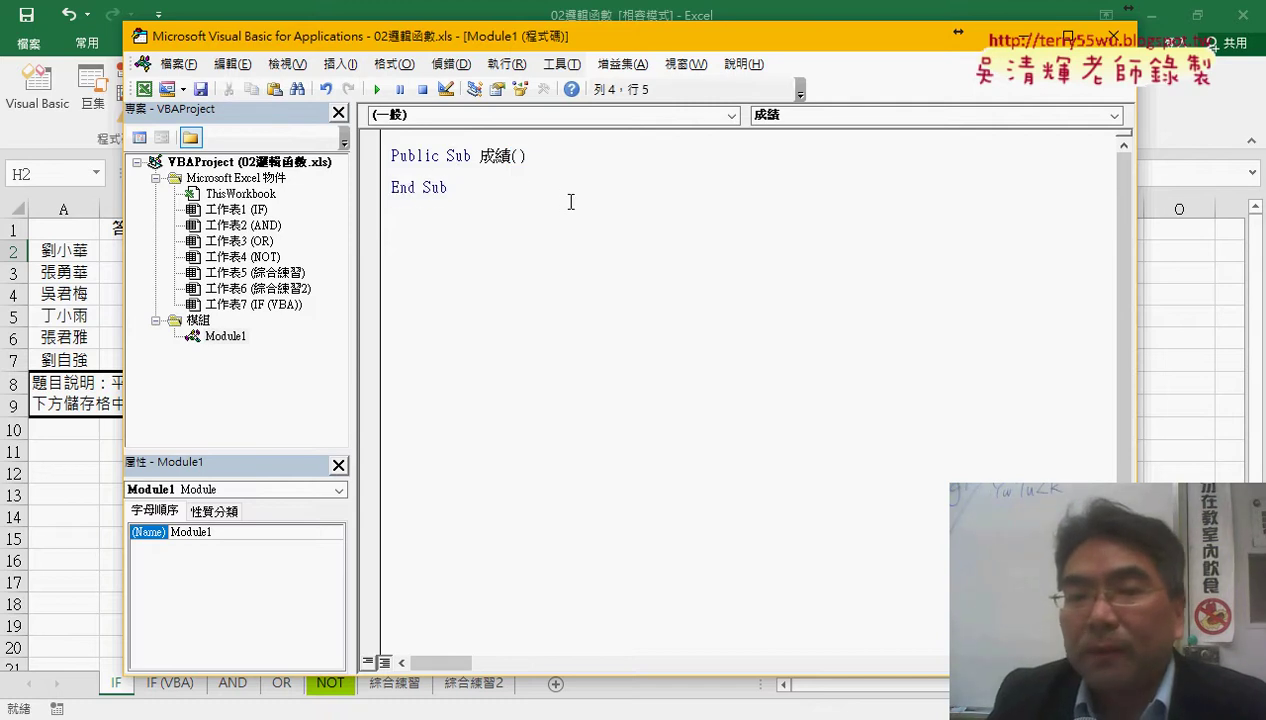
click(340, 63)
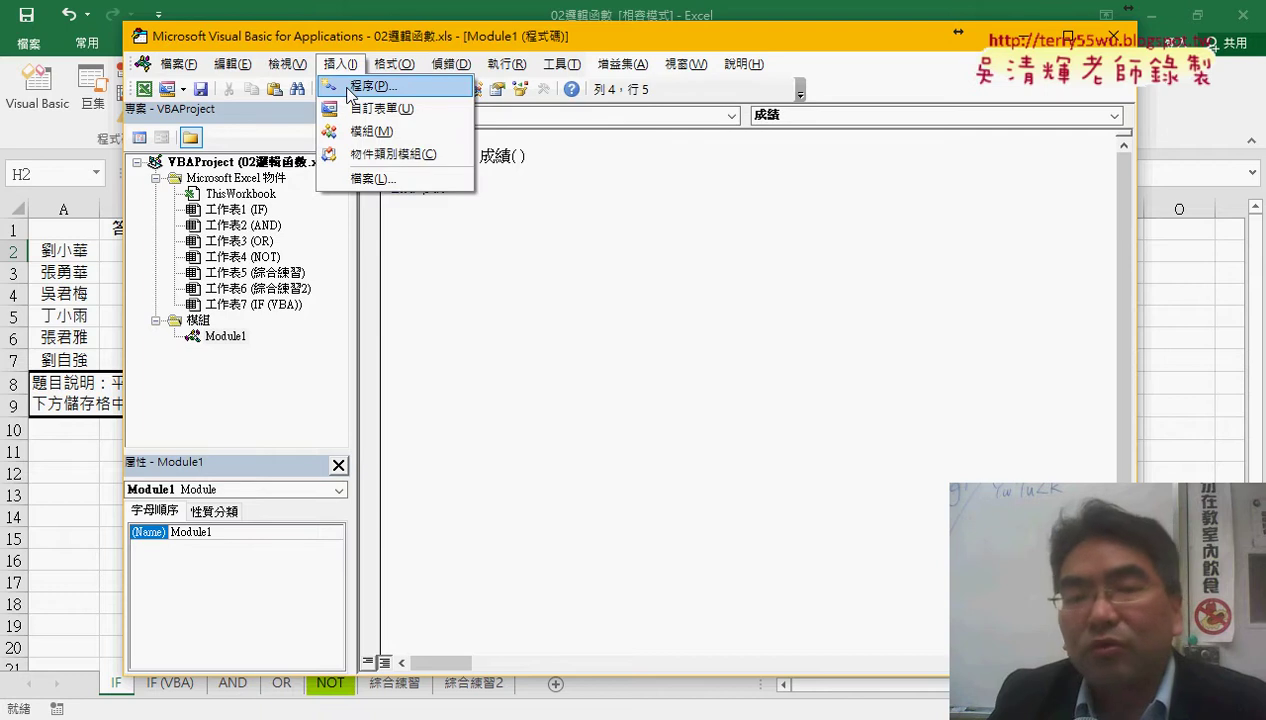
click(596, 251)
drag(596, 251, 390, 152)
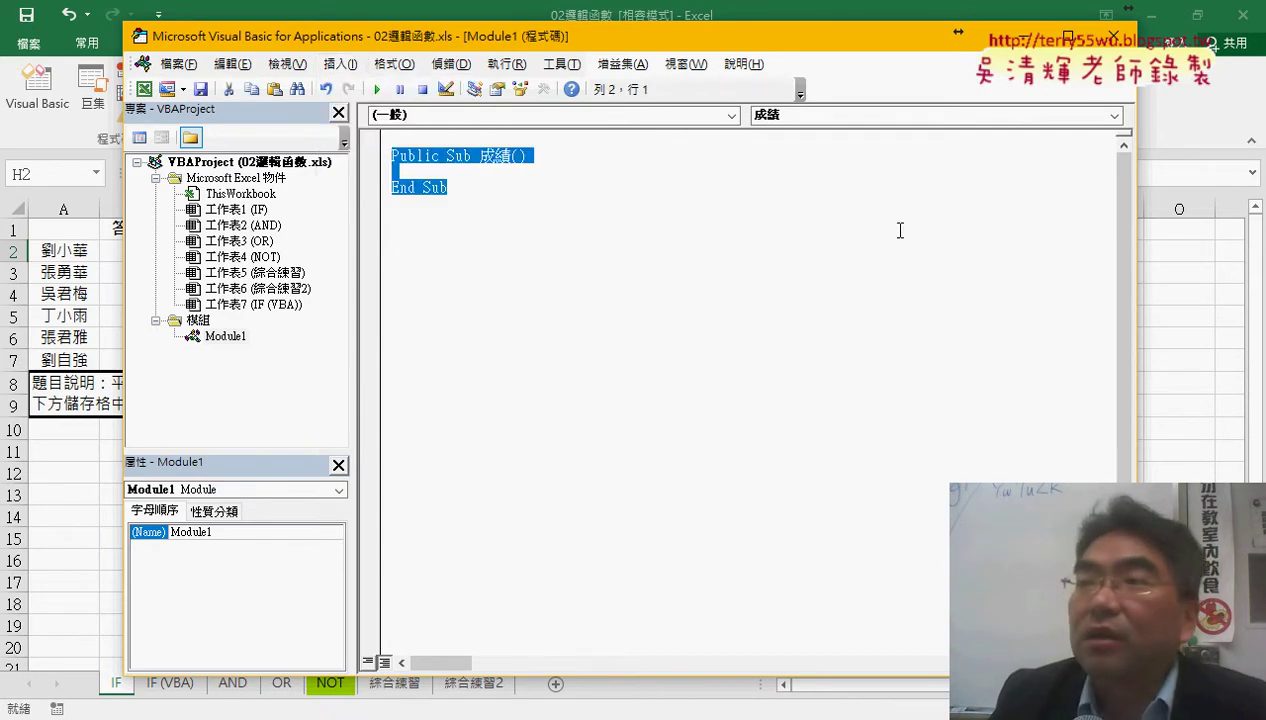
click(800, 257)
drag(447, 153, 392, 153)
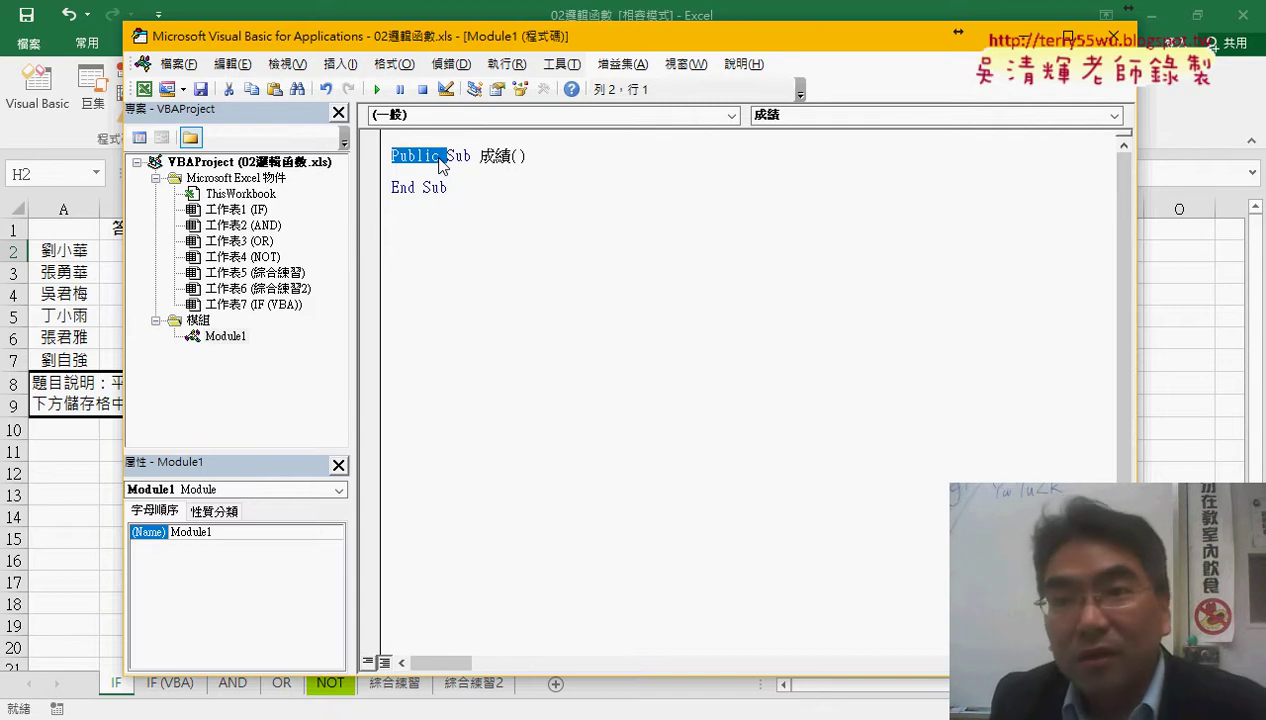
key(Delete)
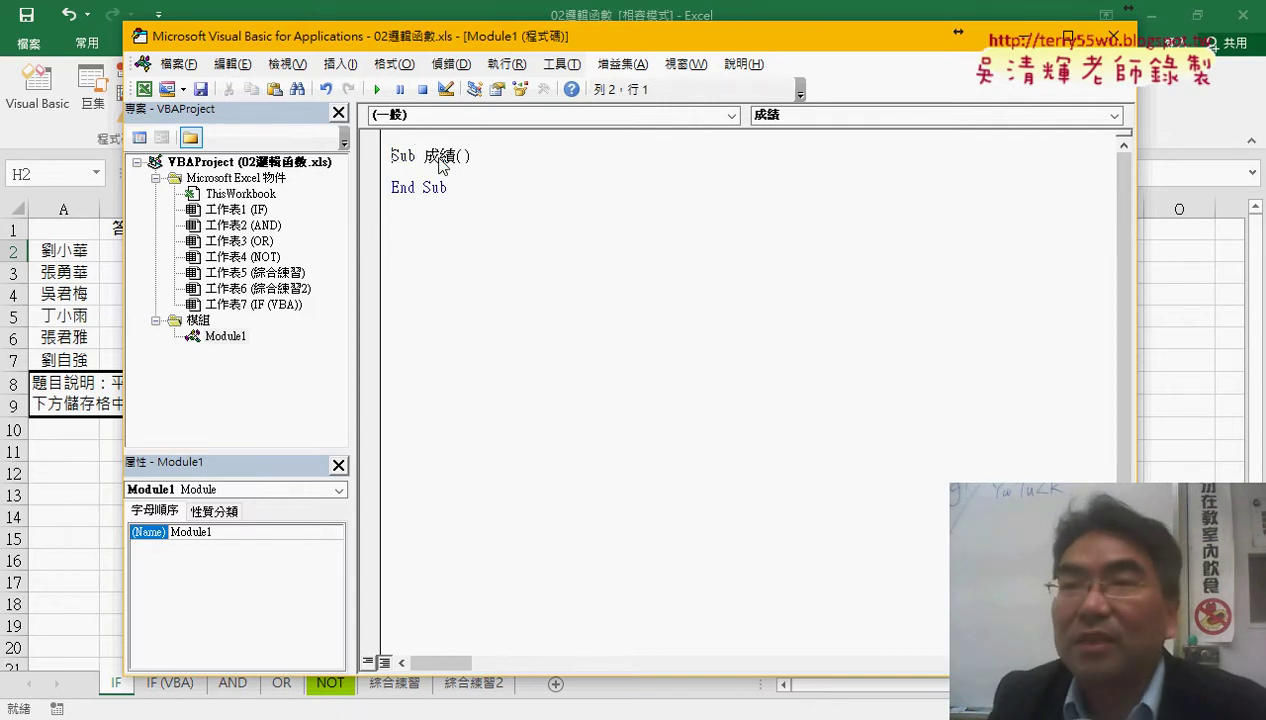
key(ctrl+z)
click(423, 171)
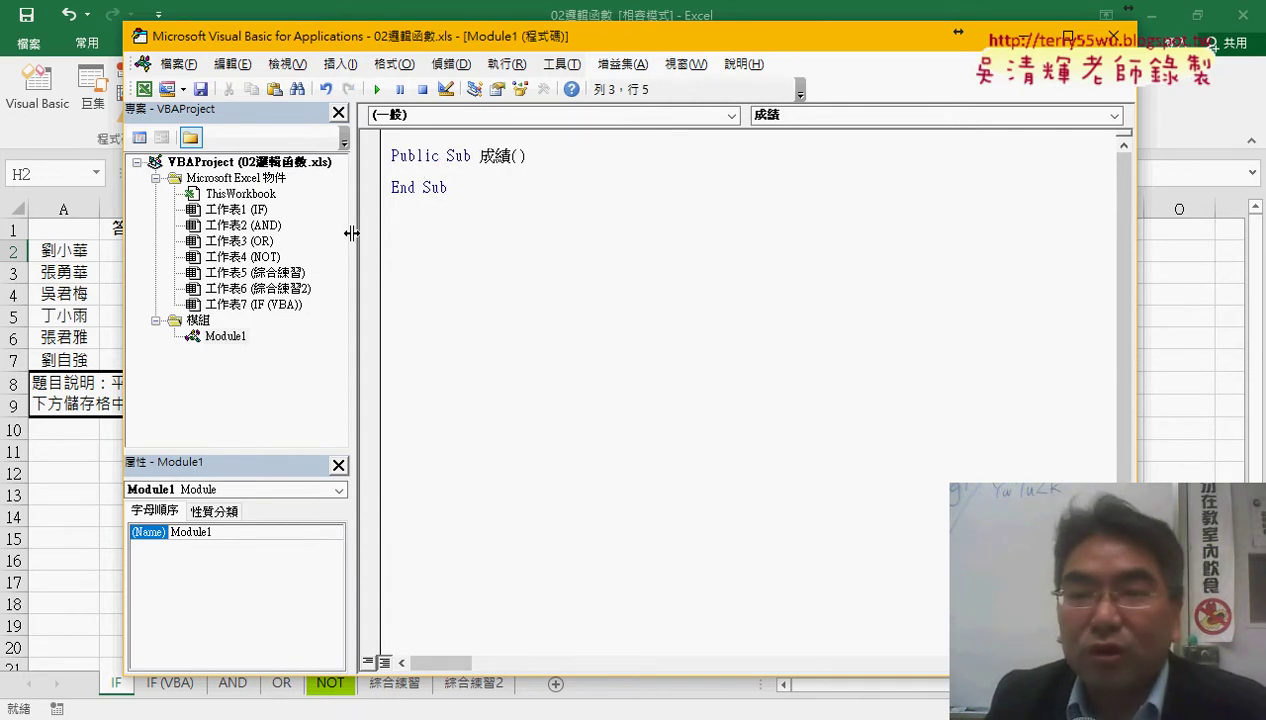
Step: Park the VBA editor on the right half so the score table and column H stay visible
drag(356, 50, 968, 55)
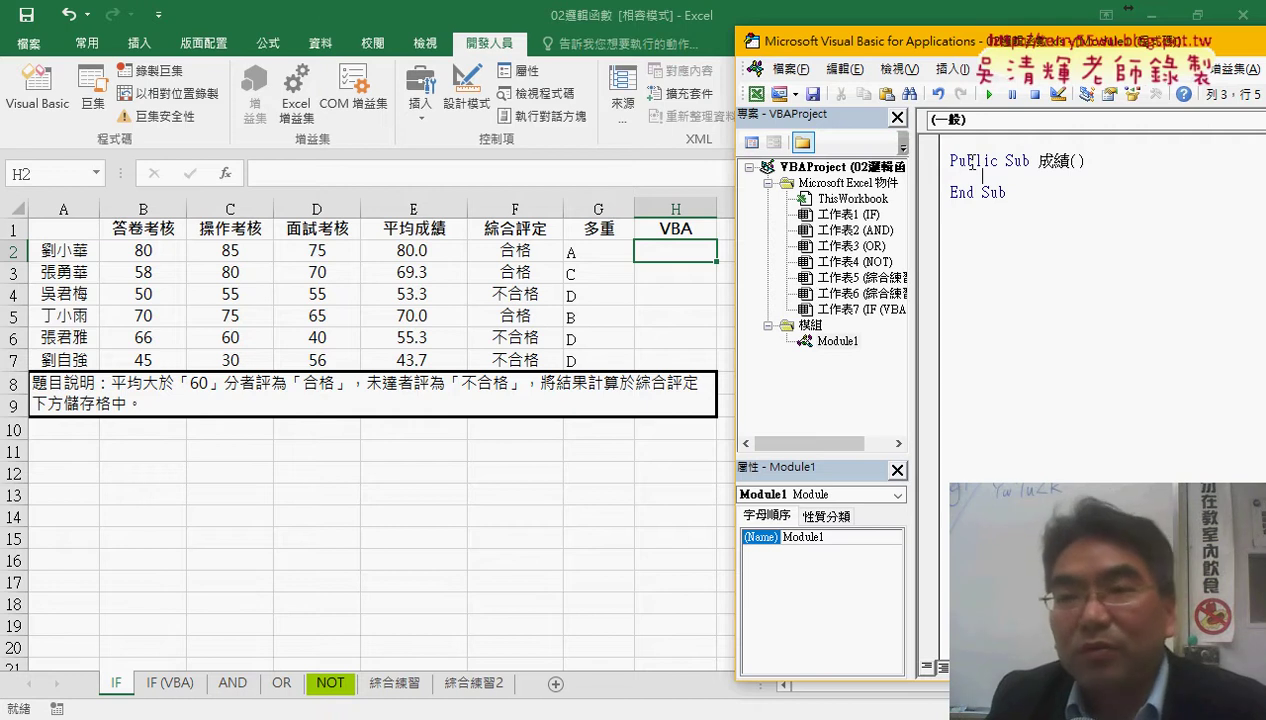
drag(928, 41, 250, 40)
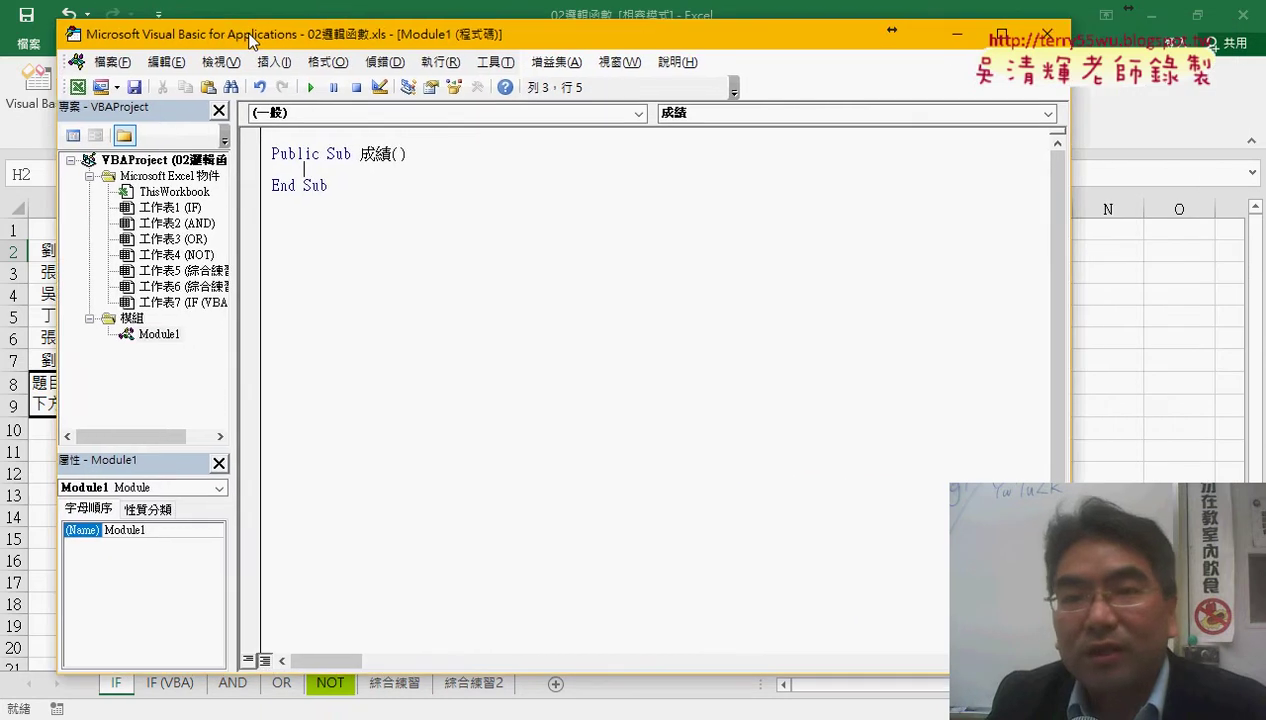
drag(565, 42, 518, 28)
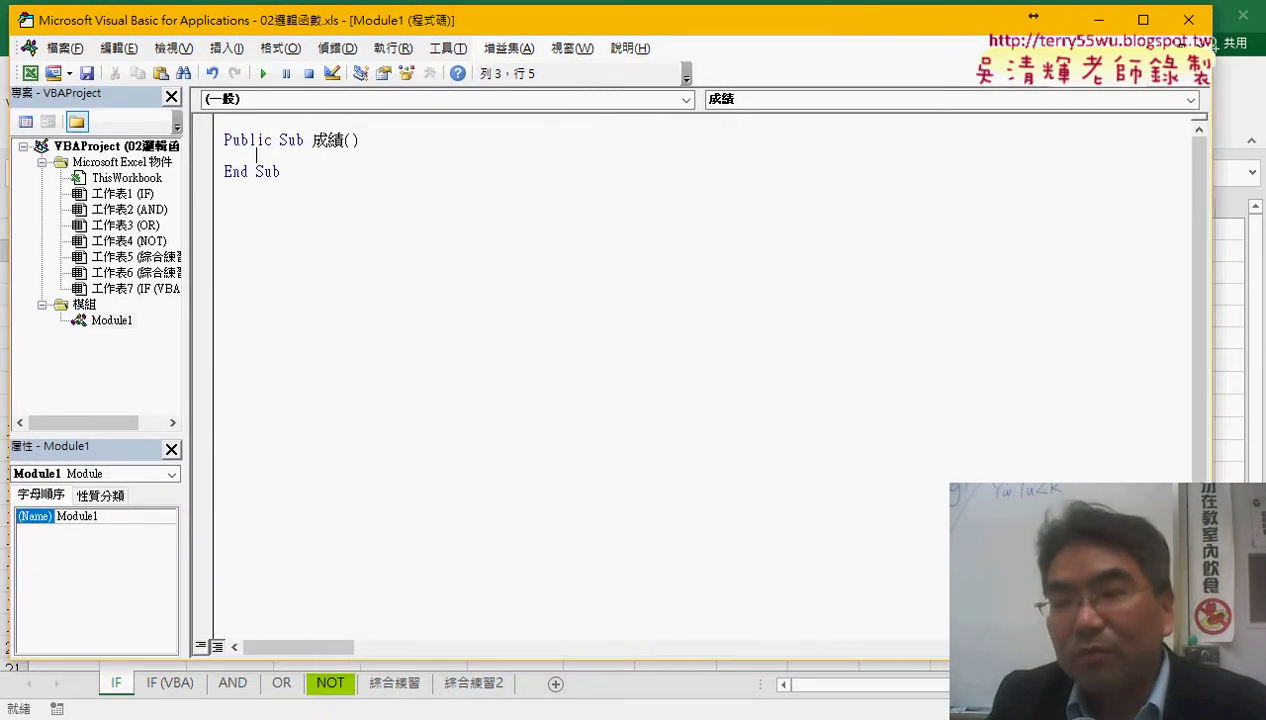
drag(844, 16, 1077, 16)
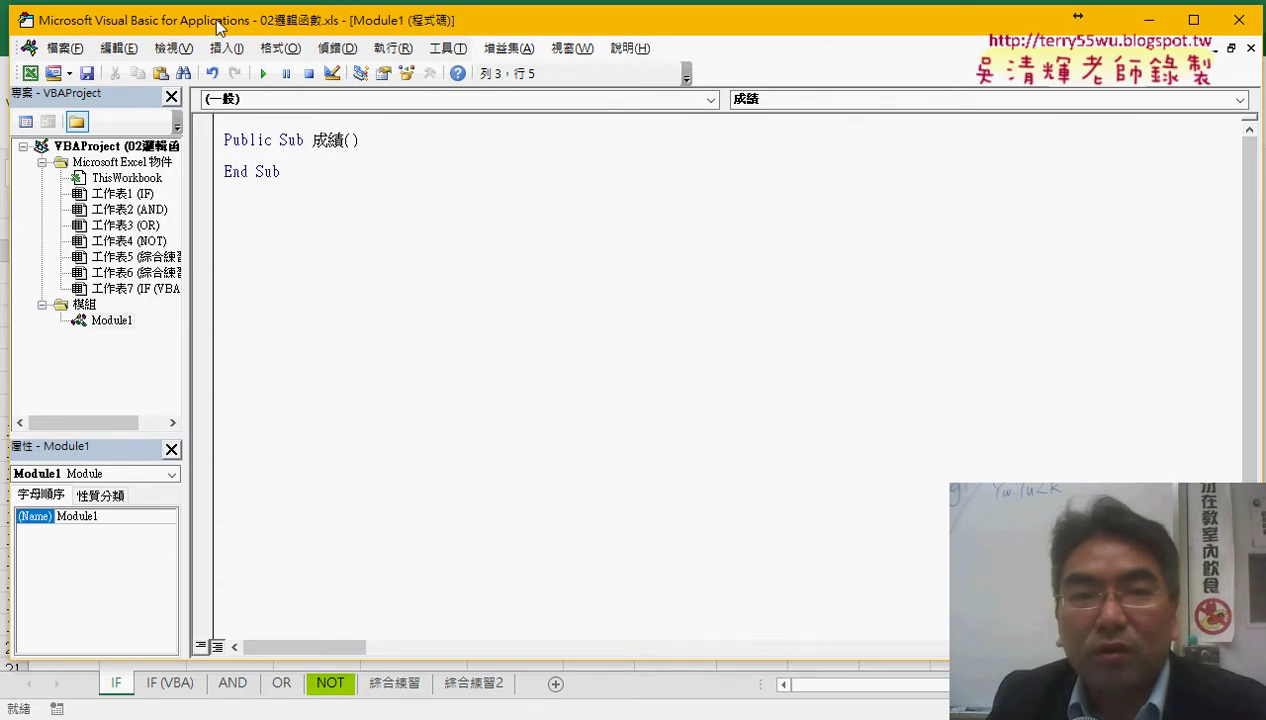
drag(218, 26, 400, 119)
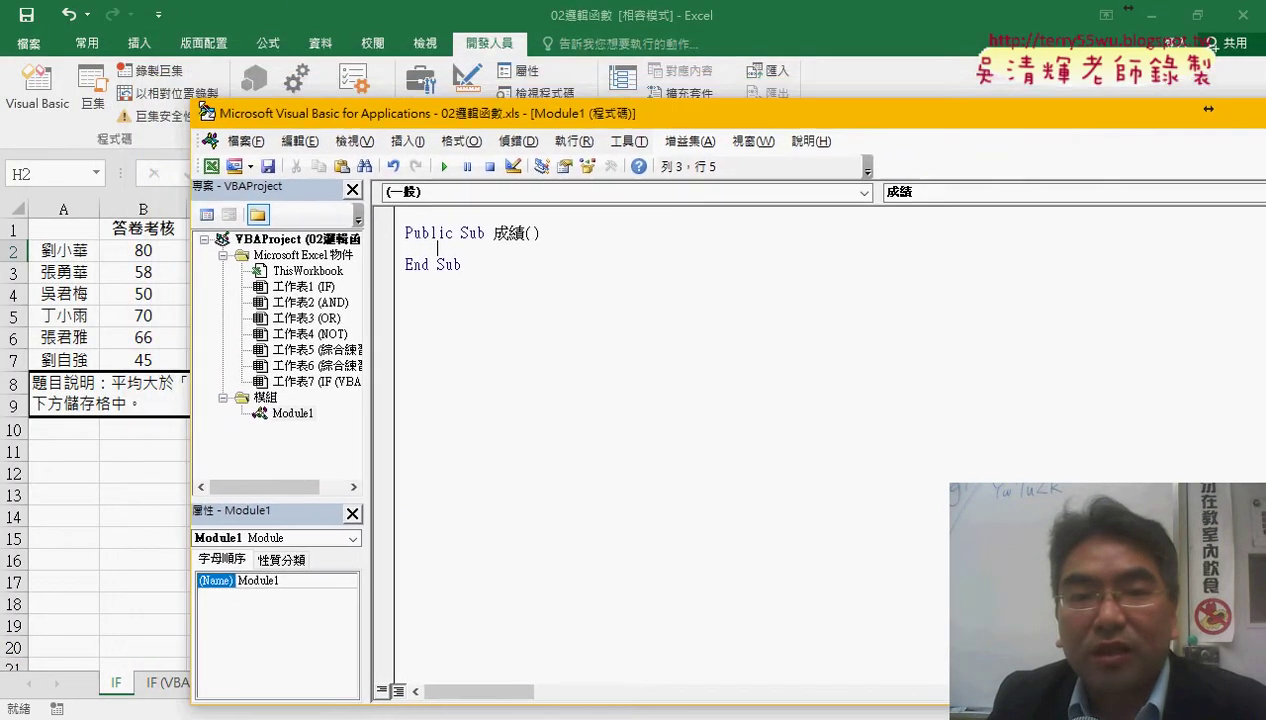
drag(374, 117, 240, 100)
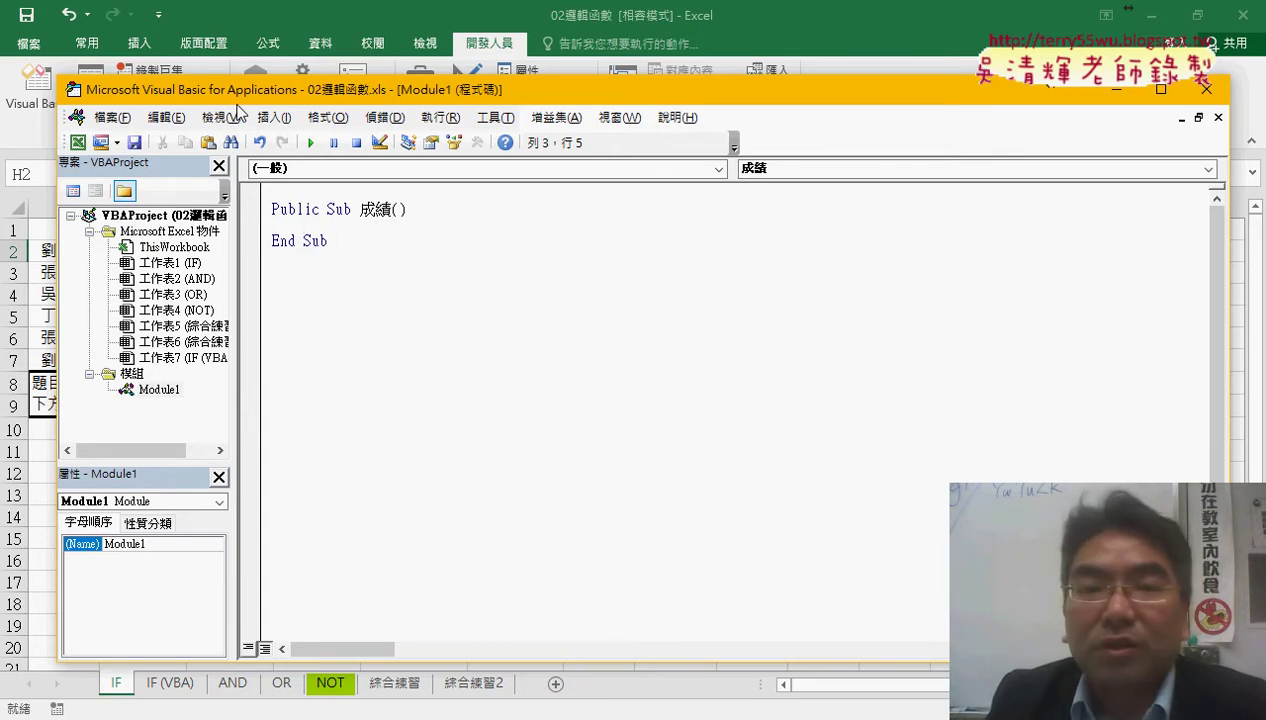
drag(386, 92, 1005, 98)
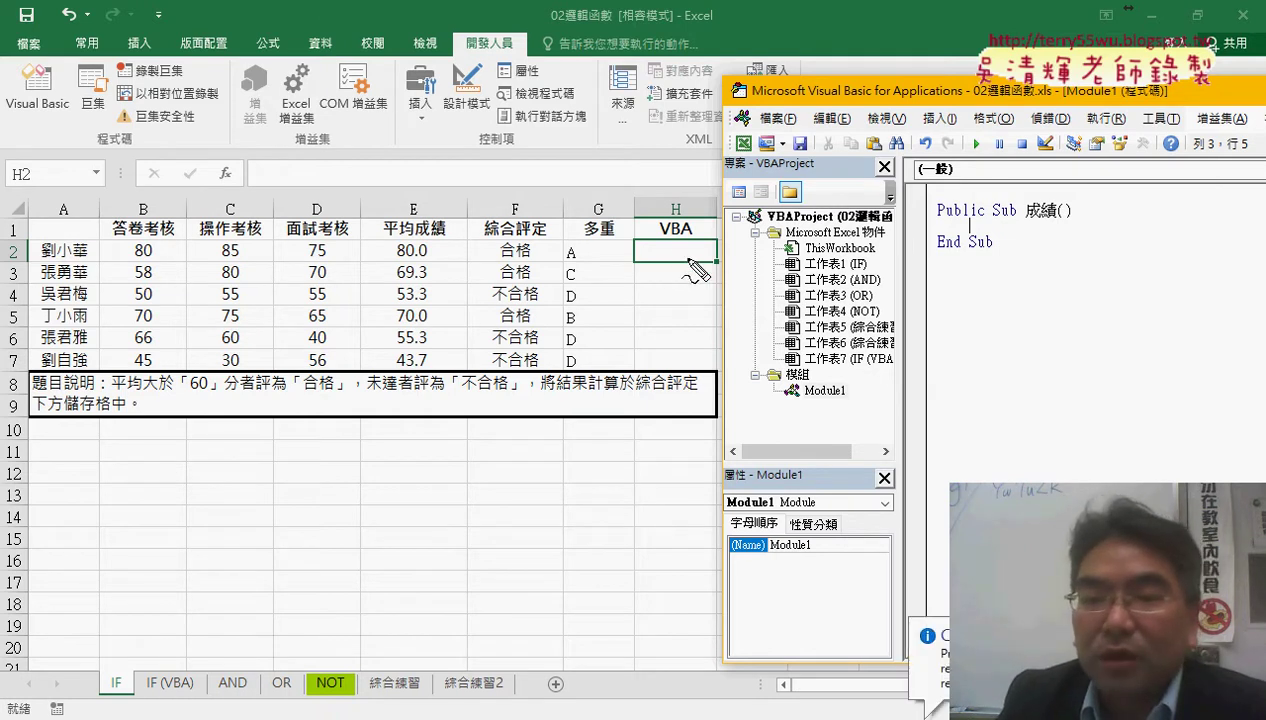
drag(682, 354, 695, 370)
mouse_move(684, 247)
mouse_down()
mouse_move(672, 251)
mouse_move(680, 352)
mouse_move(694, 336)
mouse_up()
drag(20, 242, 18, 262)
drag(12, 346, 24, 372)
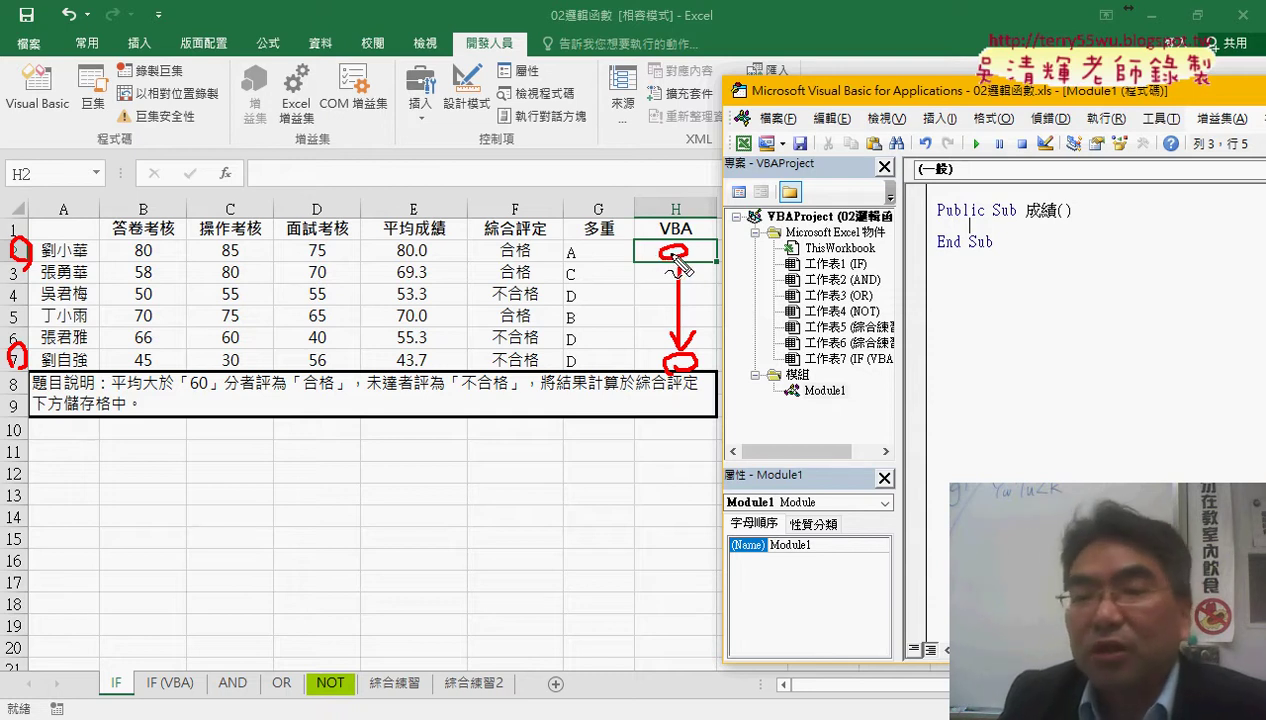
drag(756, 236, 695, 250)
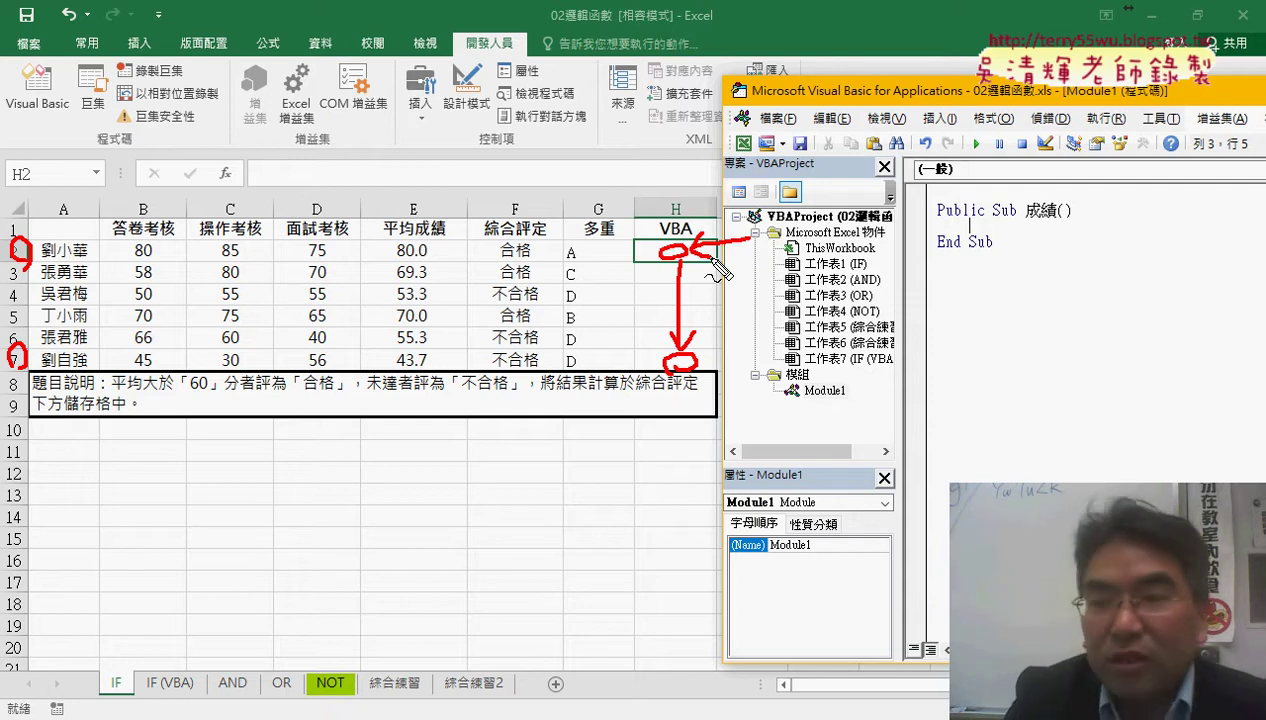
key(Escape)
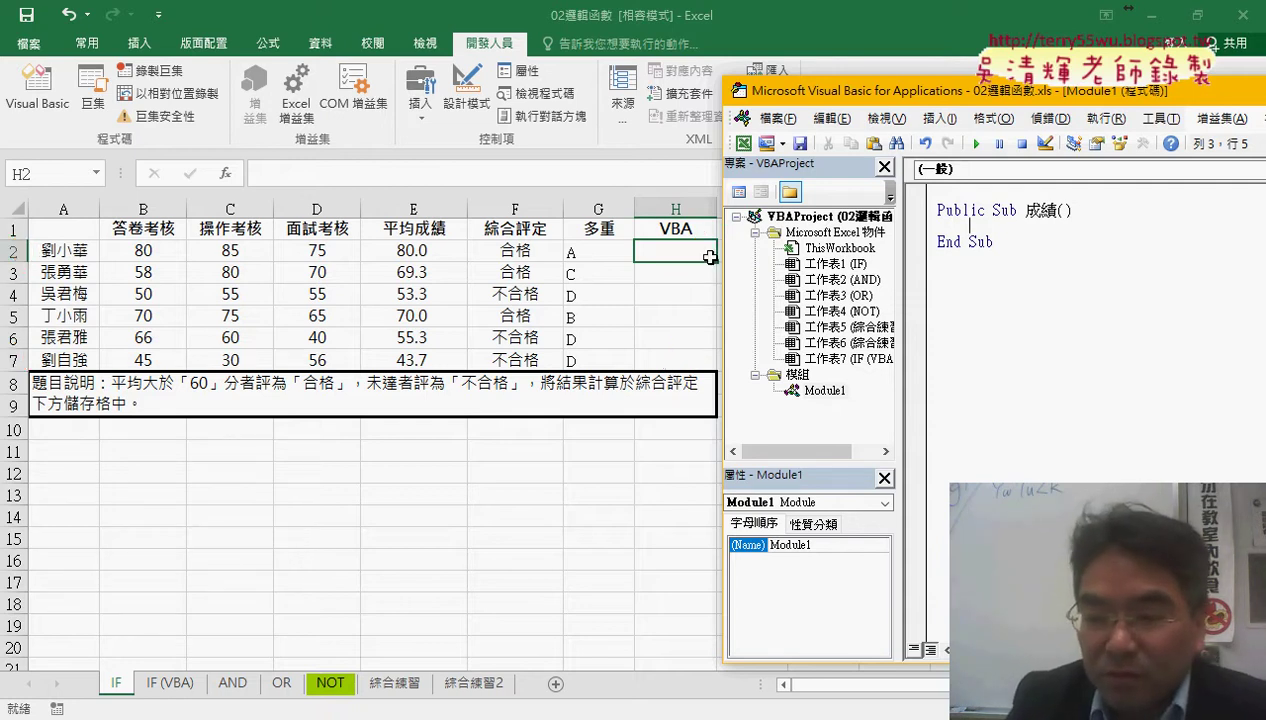
Step: Write an empty For i = 2 To 7 … Next loop in 成績 and indent its body line
text(if)
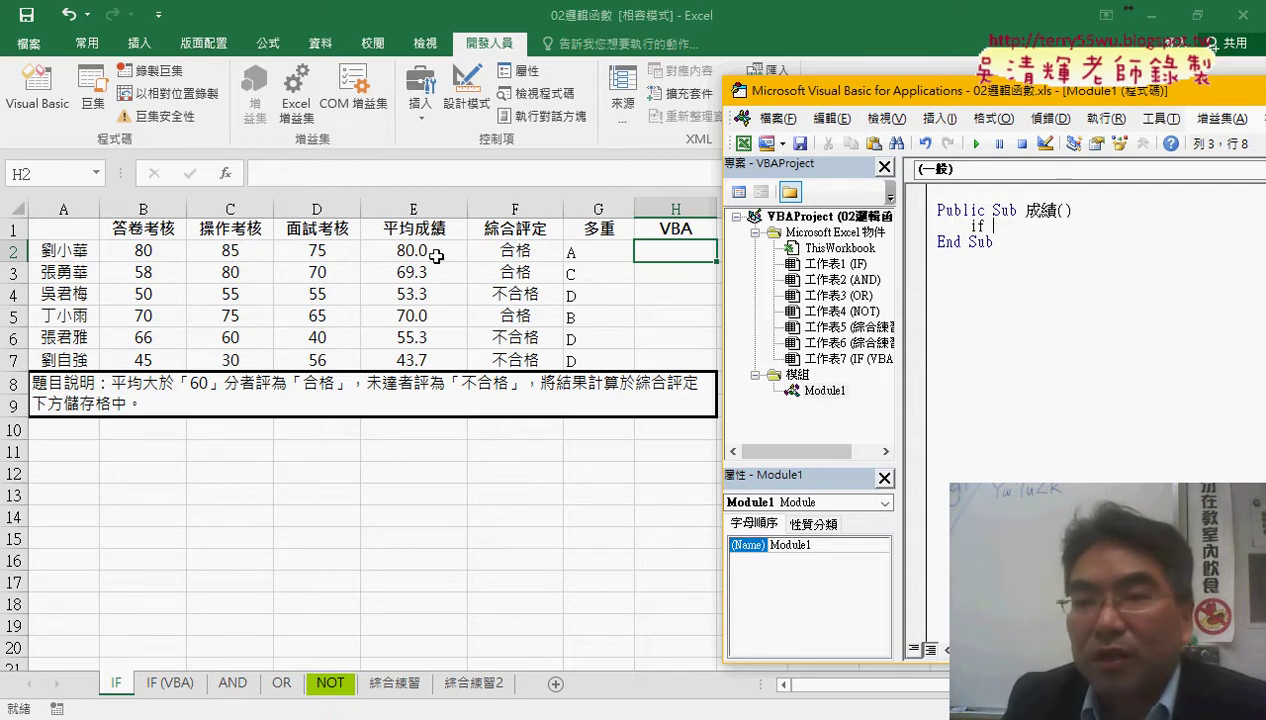
key(BackSpace)
key(BackSpace)
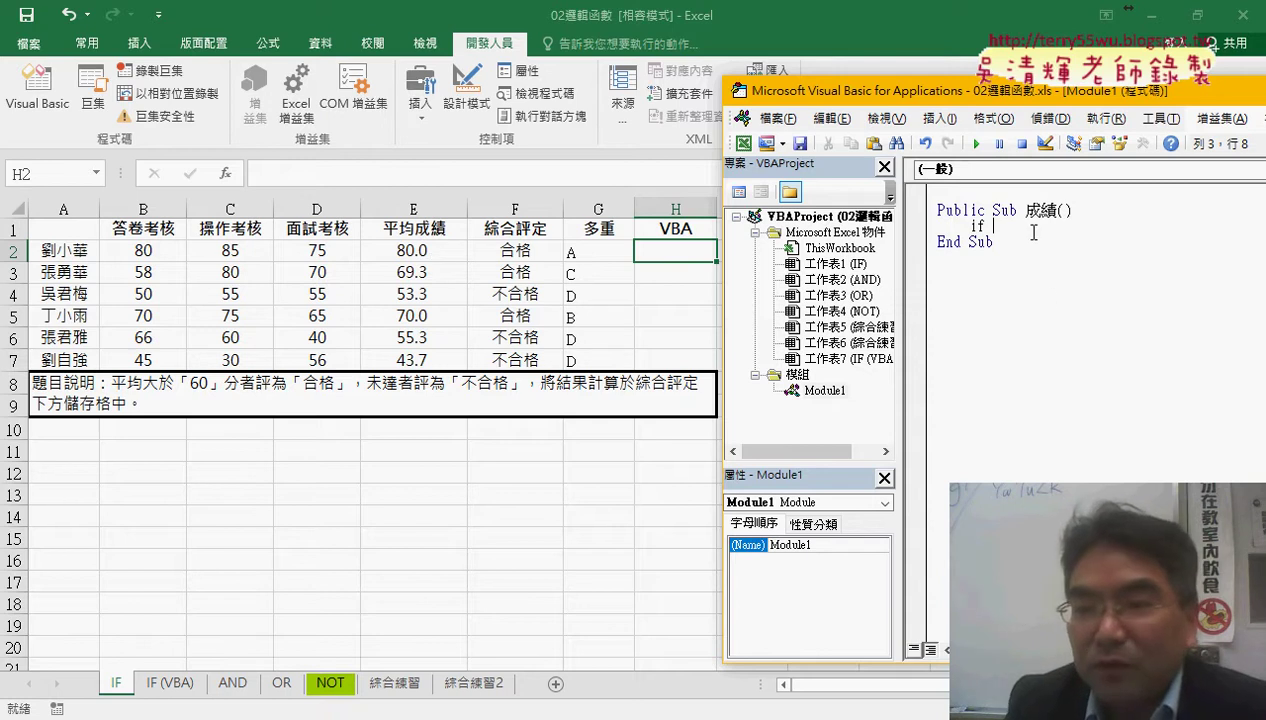
text(for )
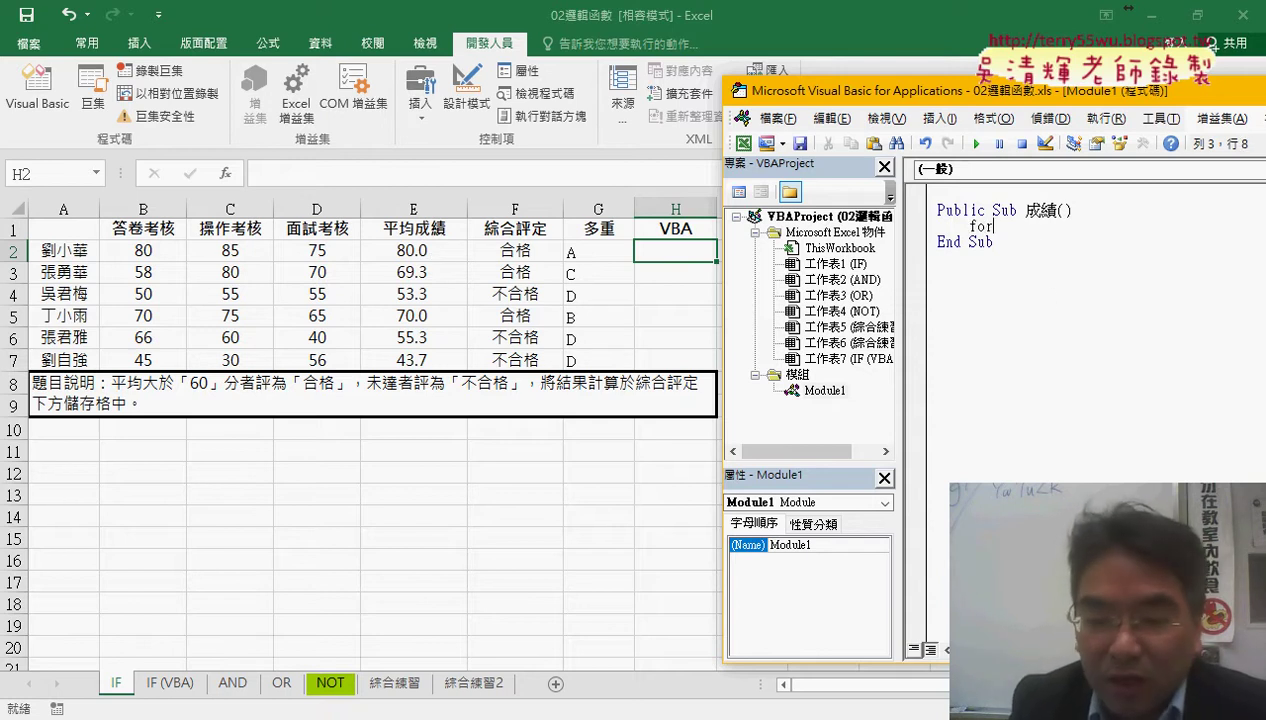
text(i=2 to)
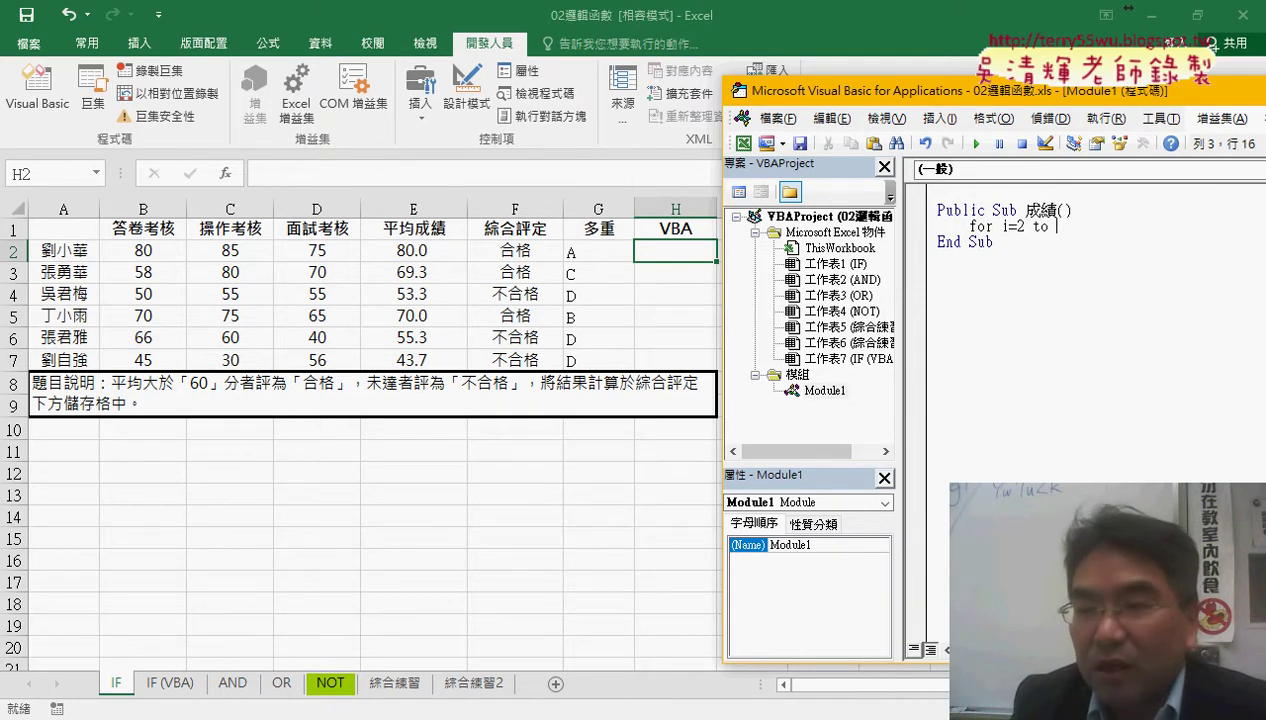
key(Return)
key(Return)
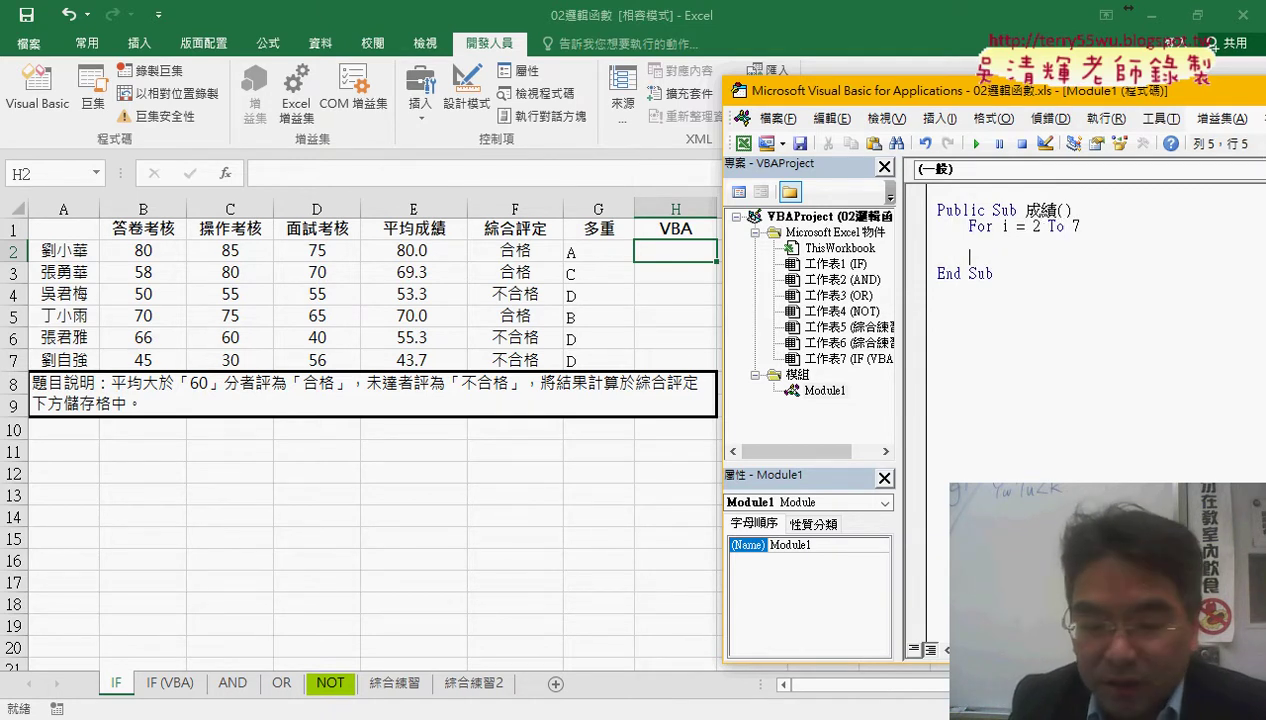
text(next)
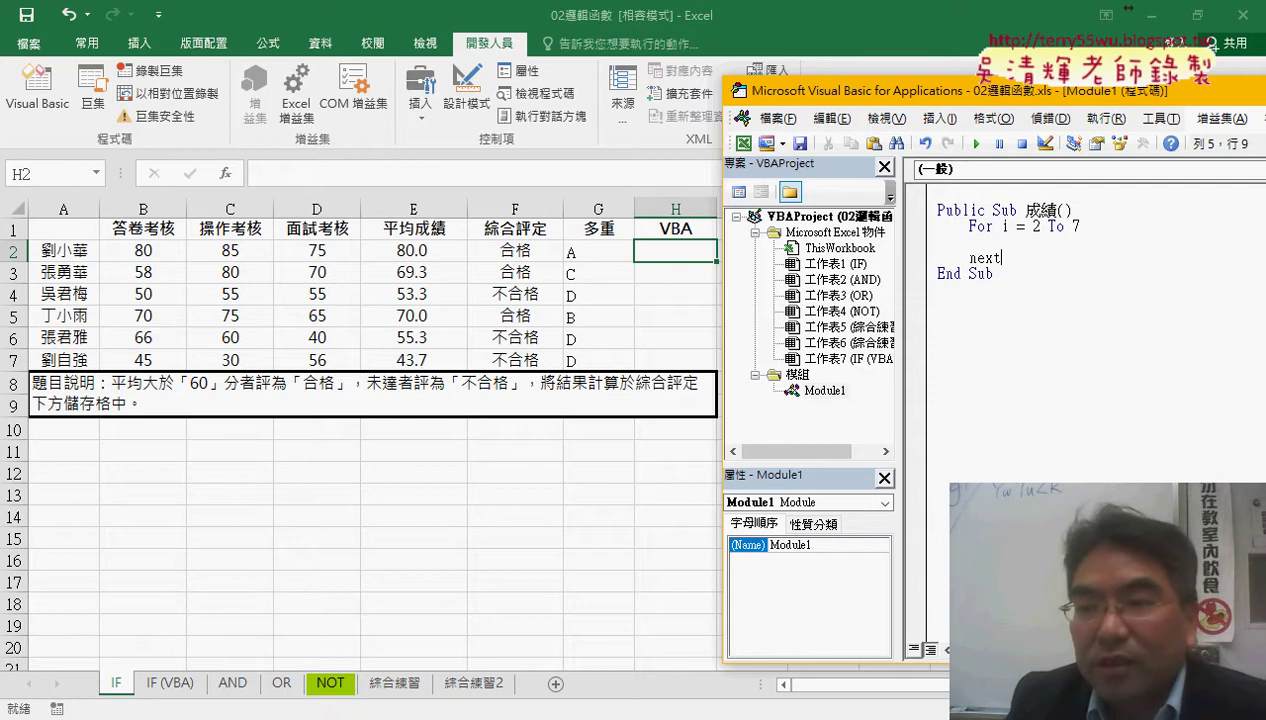
click(1136, 241)
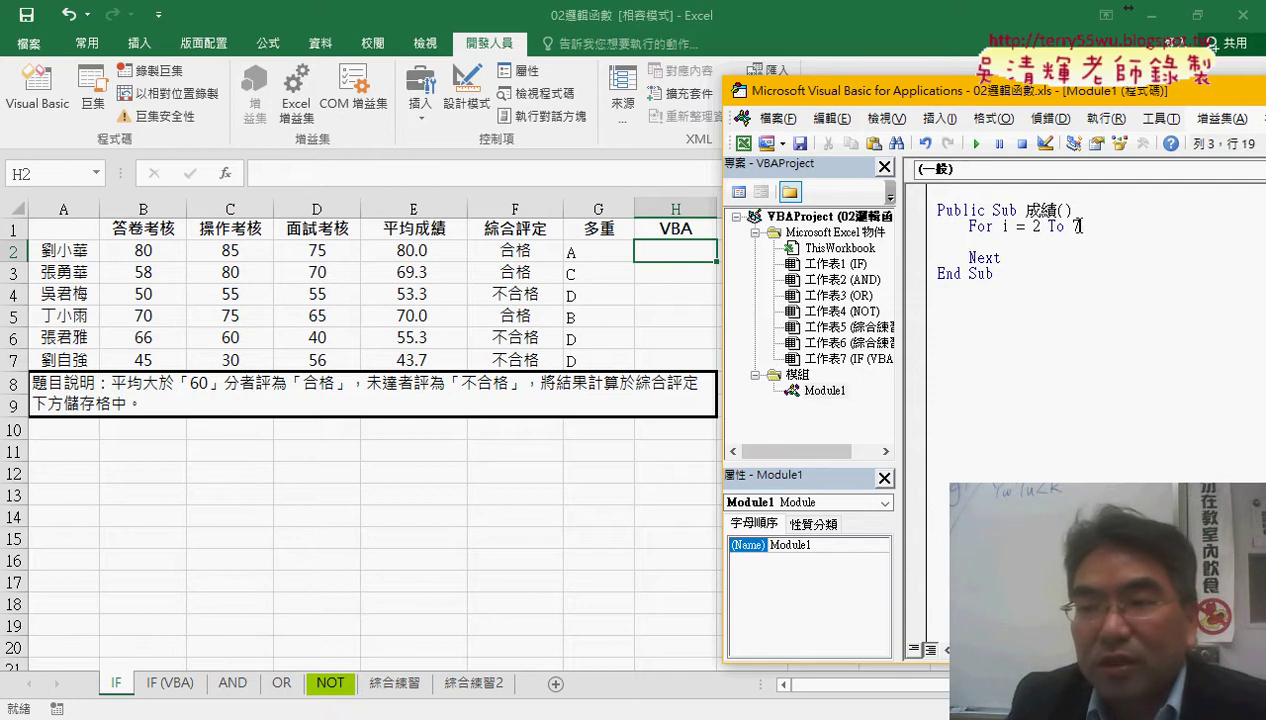
key(Down)
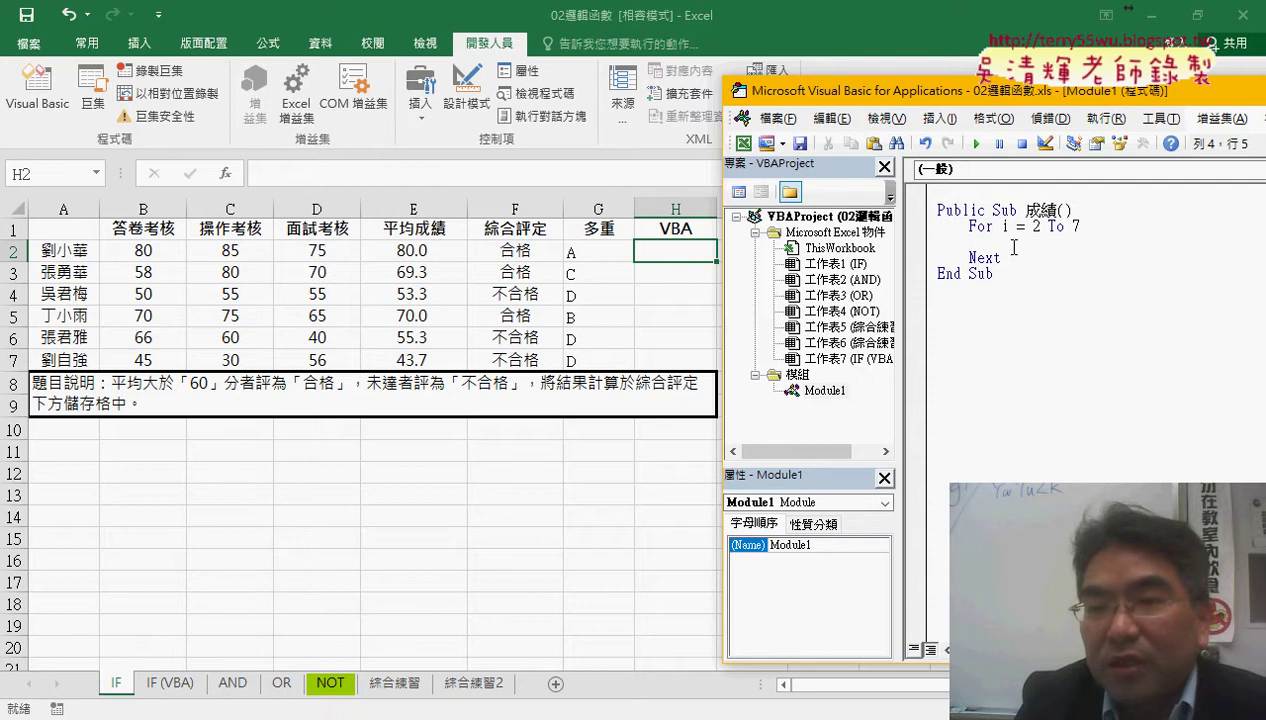
key(Tab)
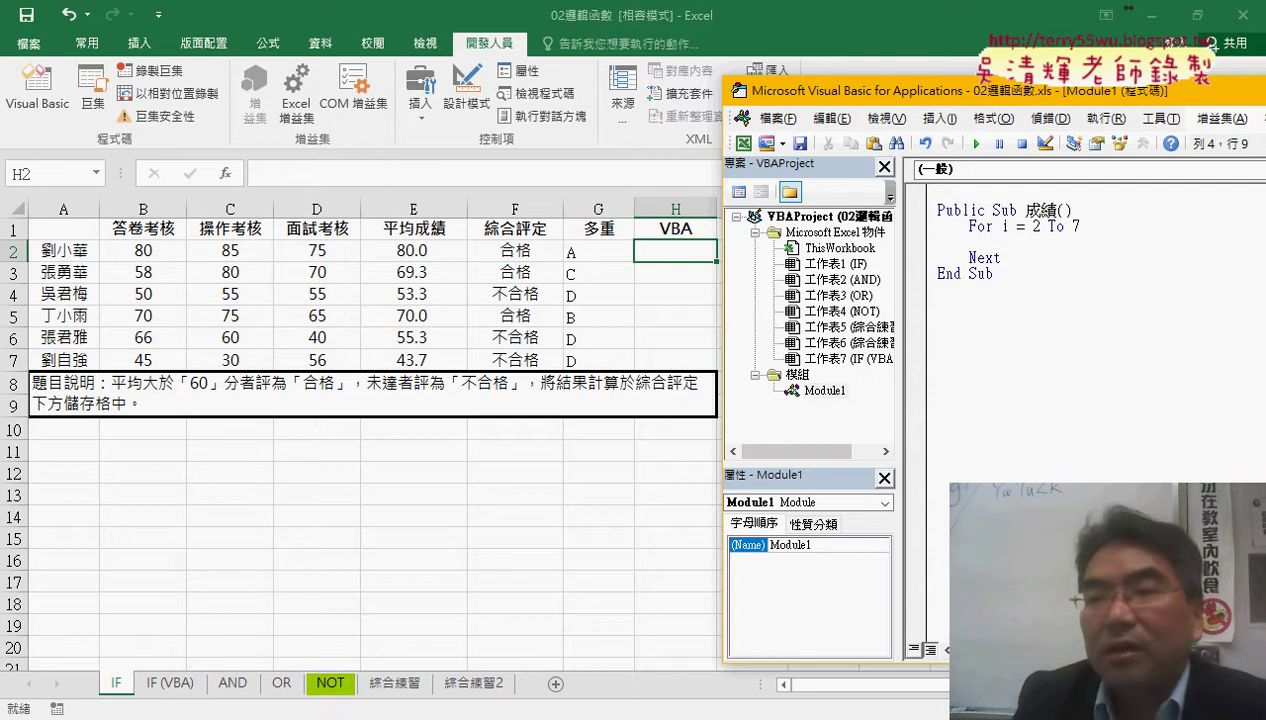
Step: Type the condition If Cells(i, "E") >= 60 Then inside the loop
text(if)
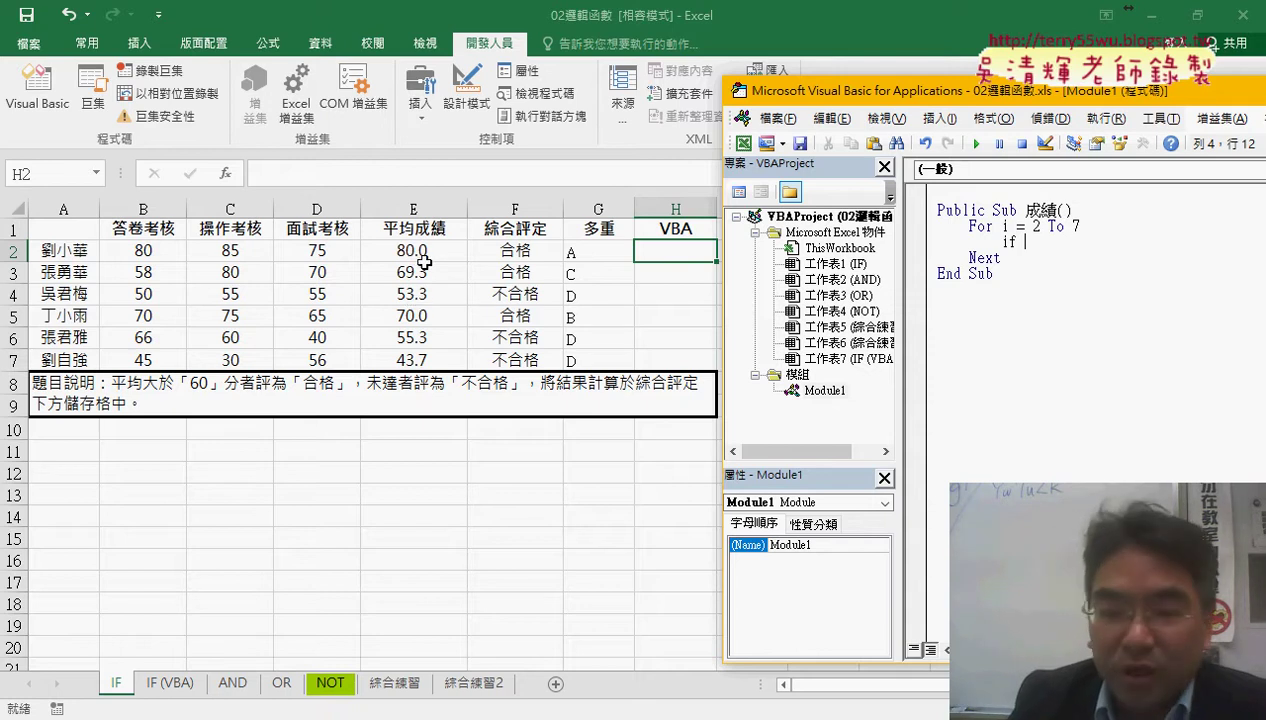
text(cel)
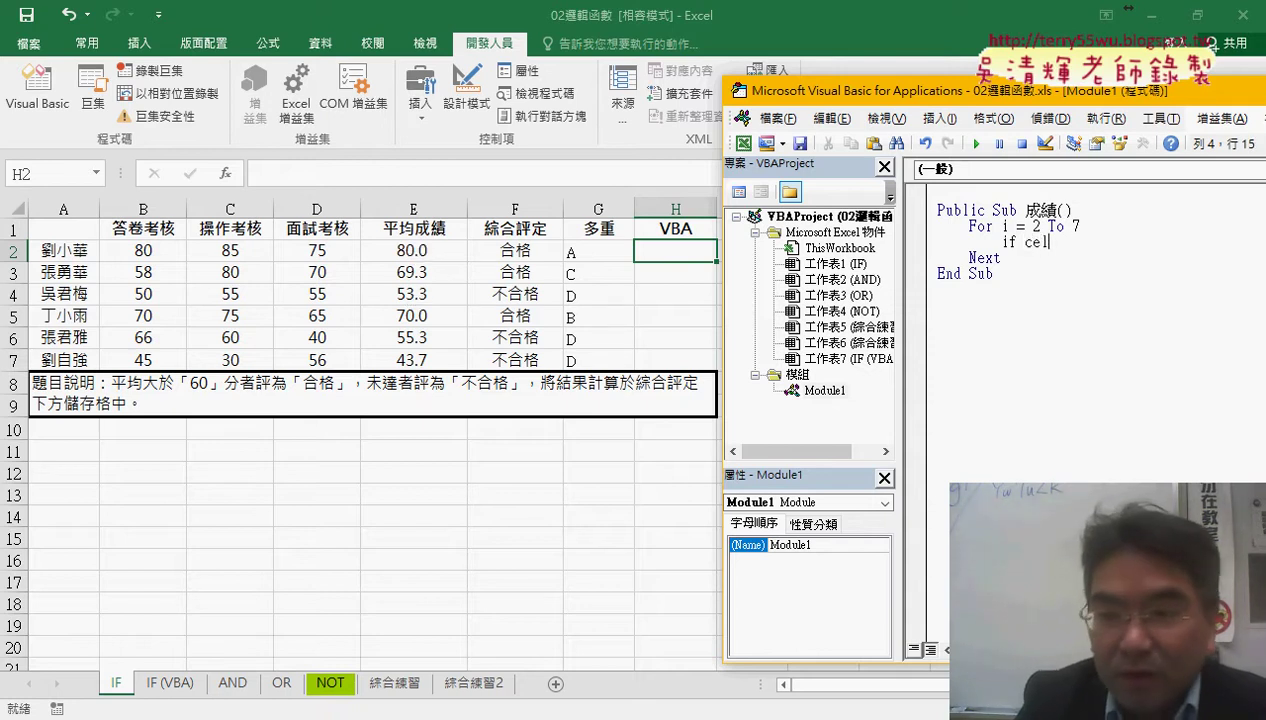
text(ls)
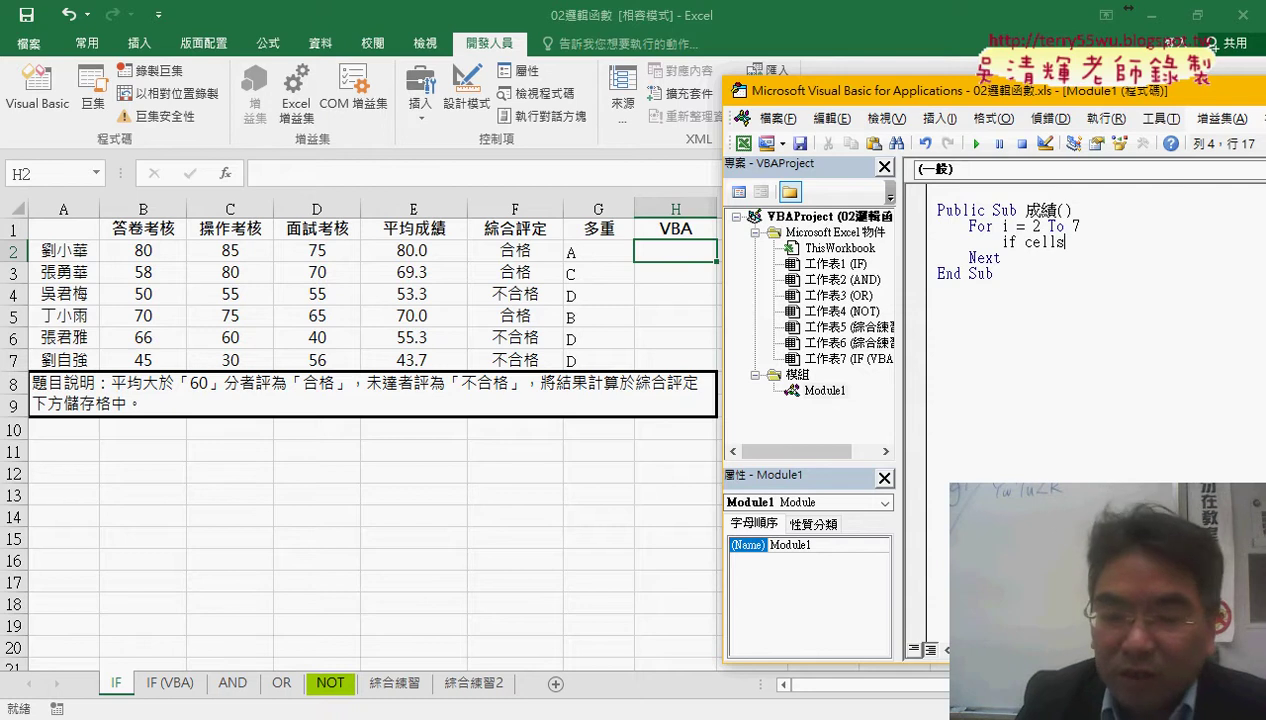
text(()
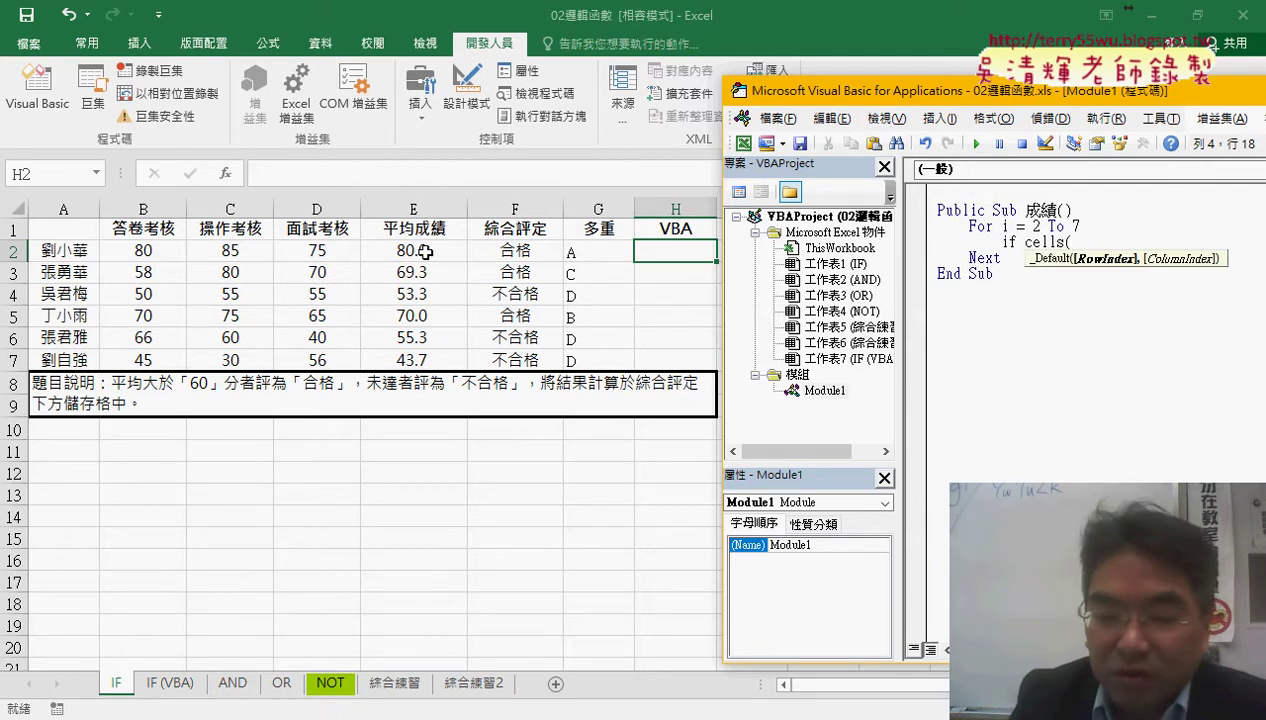
text(i)
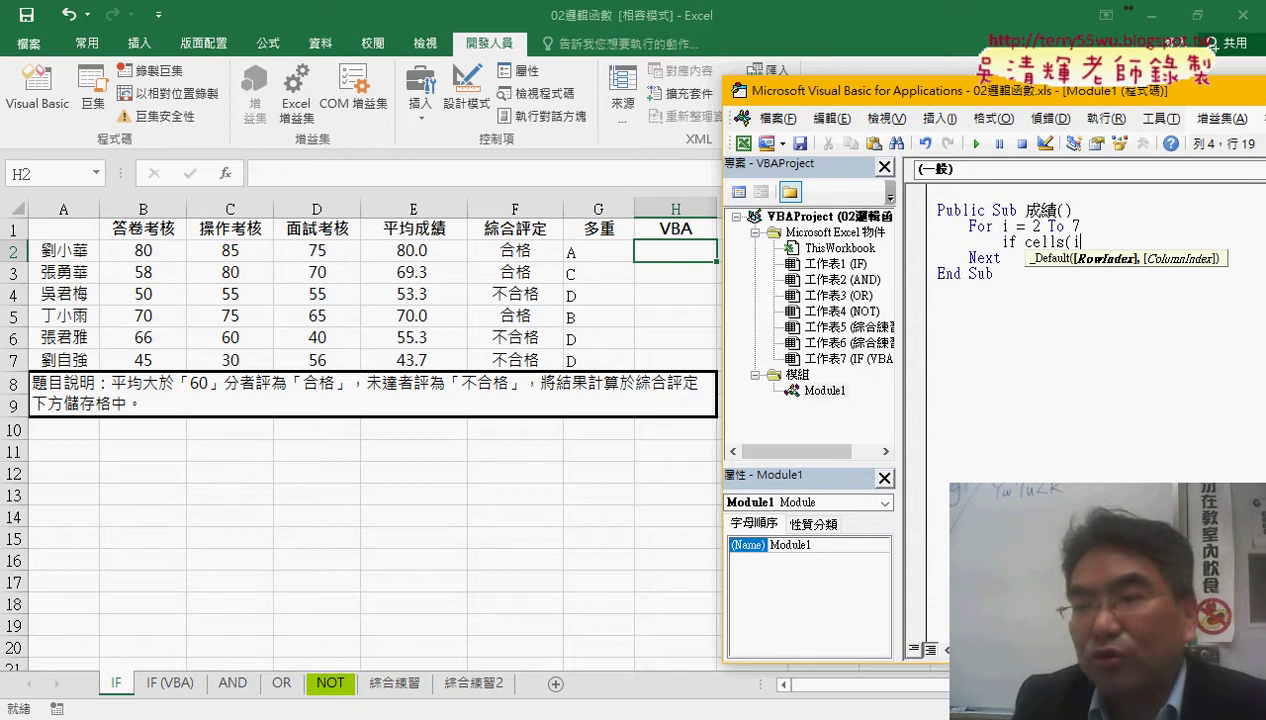
text(,)
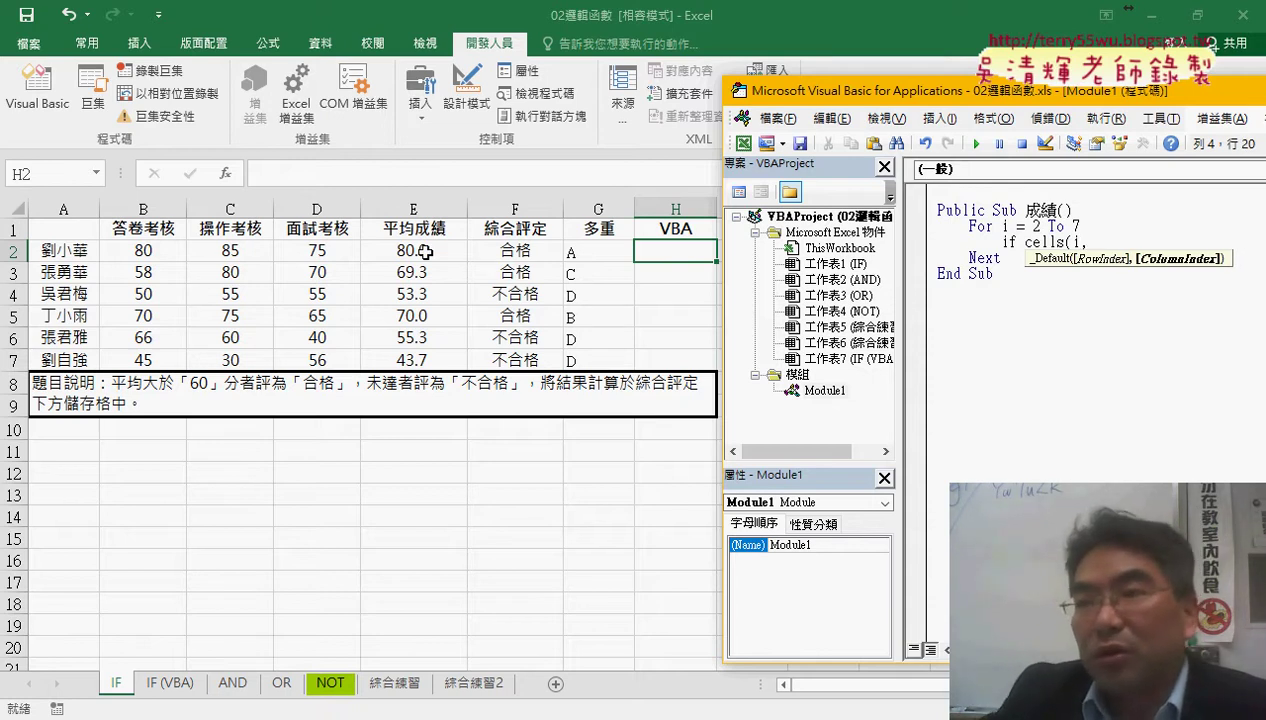
text("E)
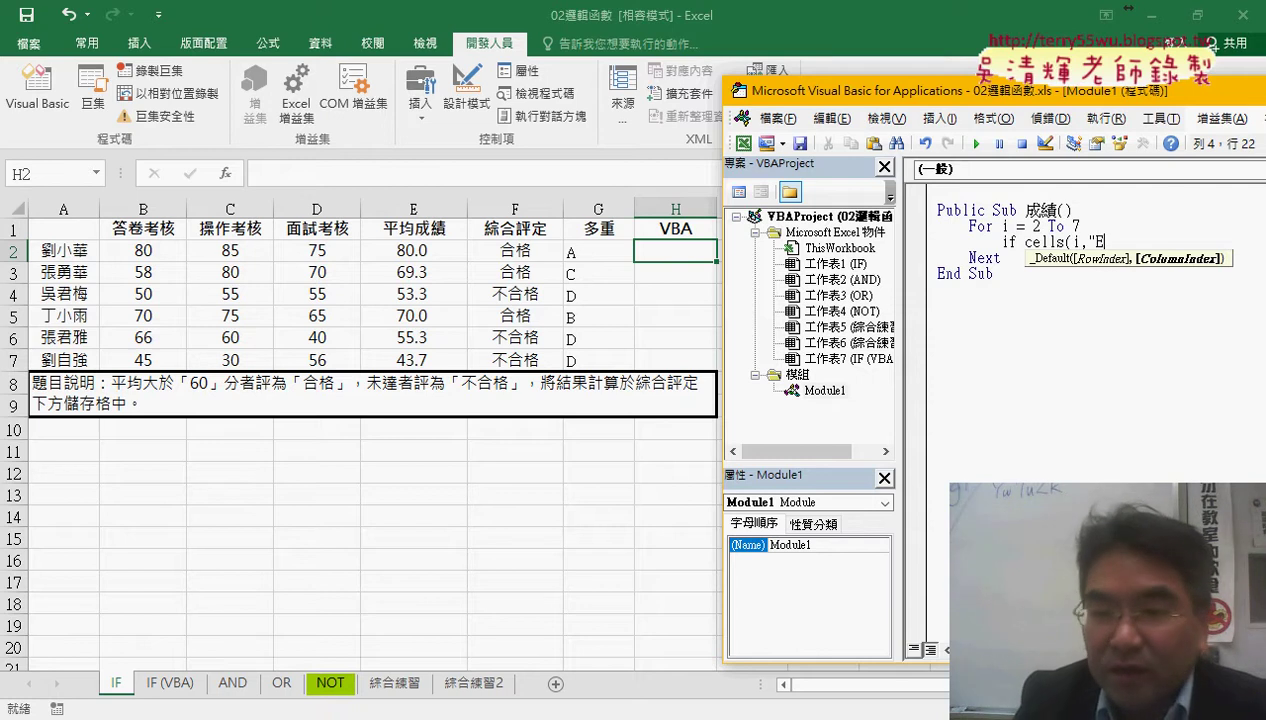
text("))
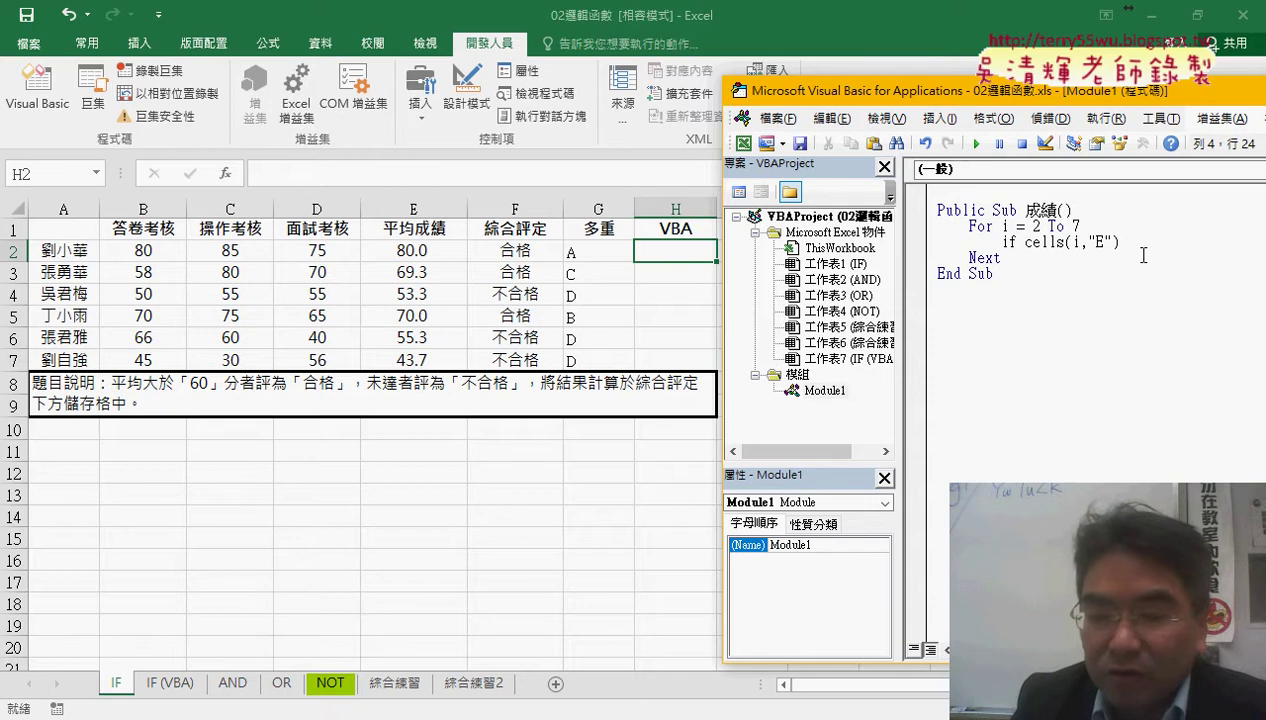
text(>)
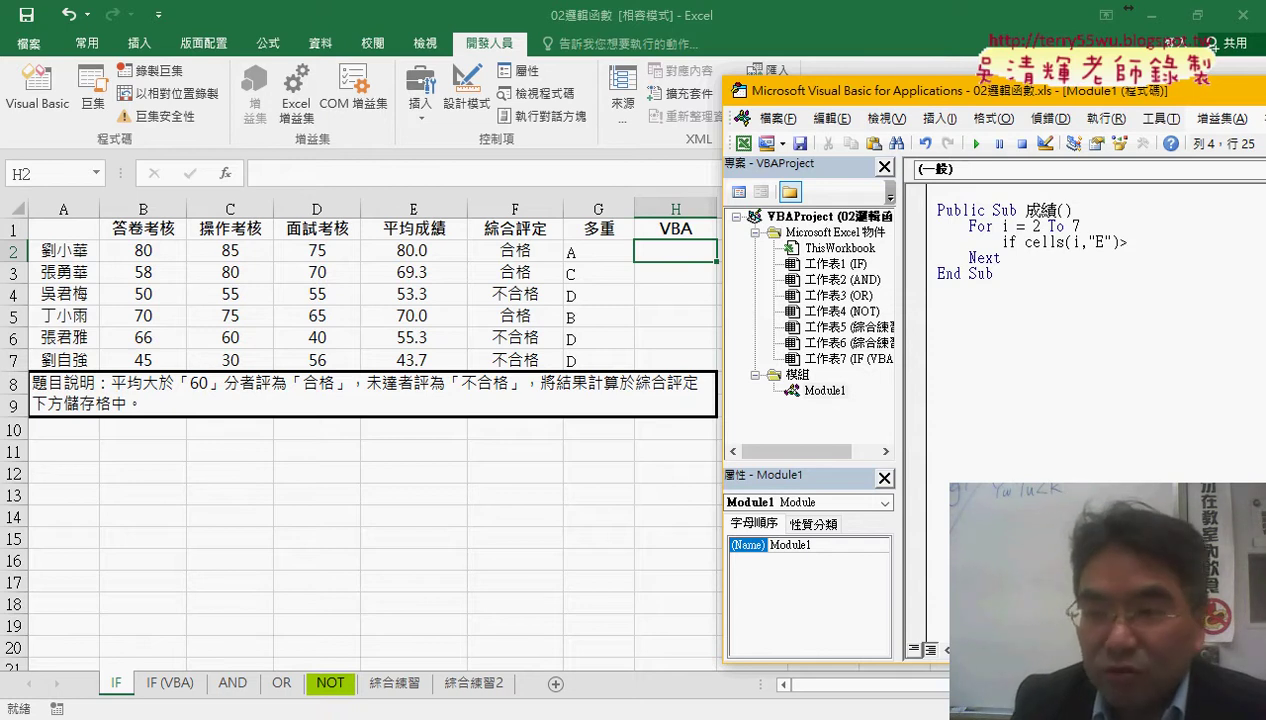
text(=)
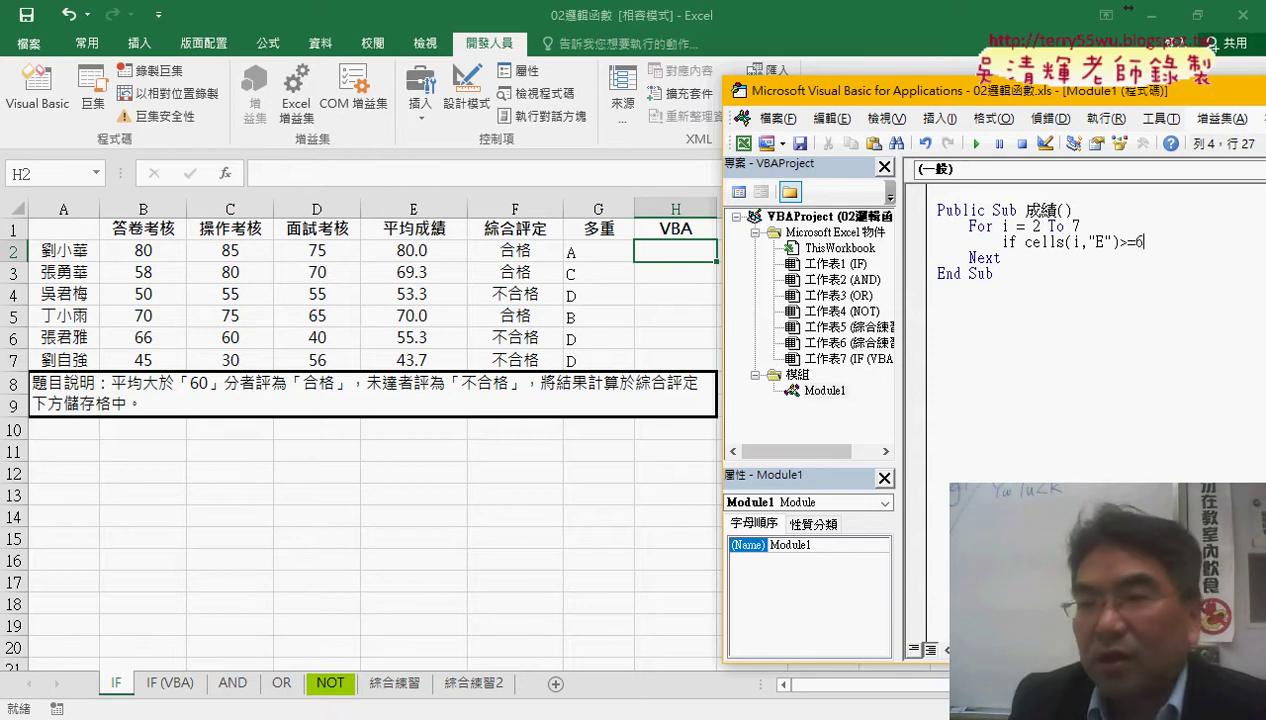
text(60 then)
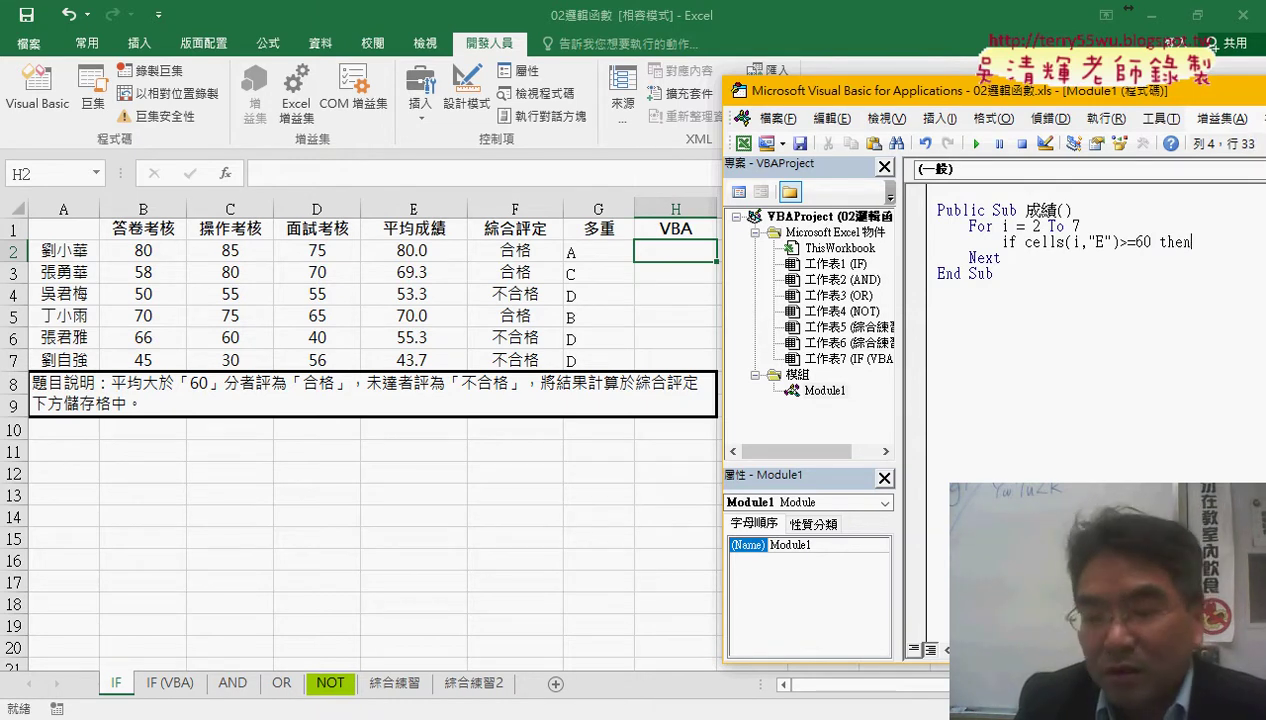
Step: Add the Else and End If lines and indent the blank line under the If
key(Return)
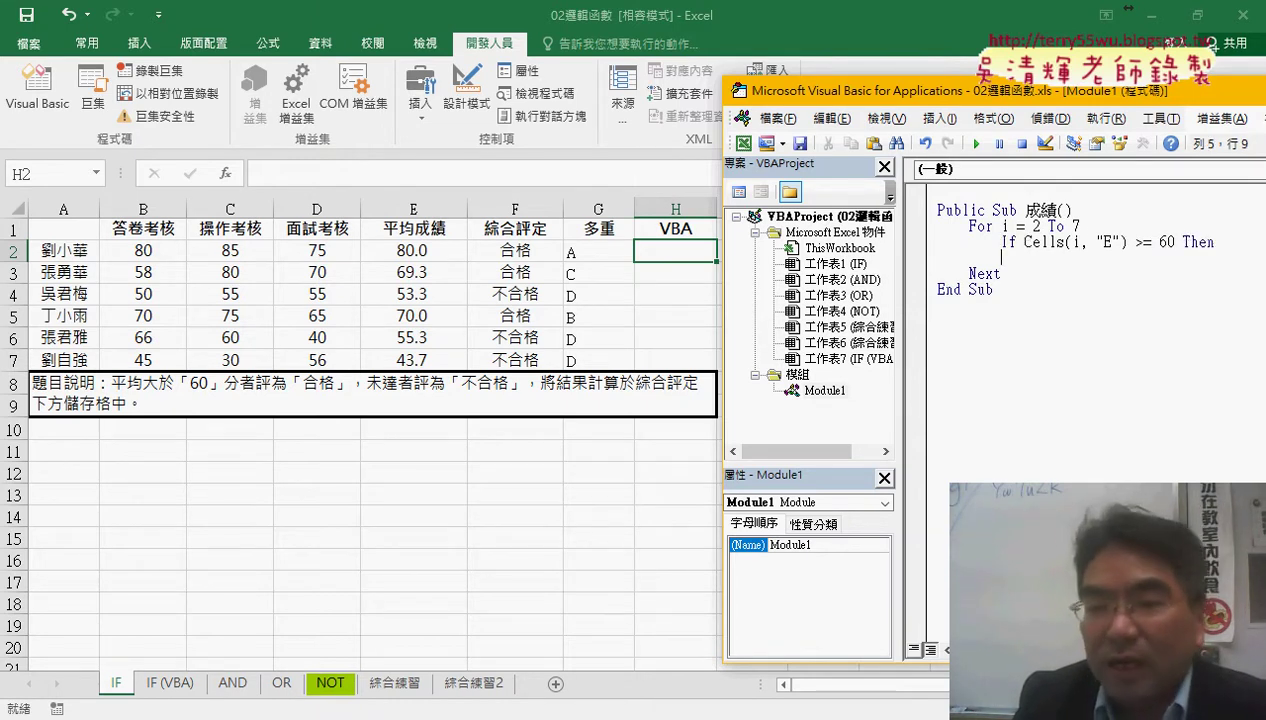
key(Return)
text(else)
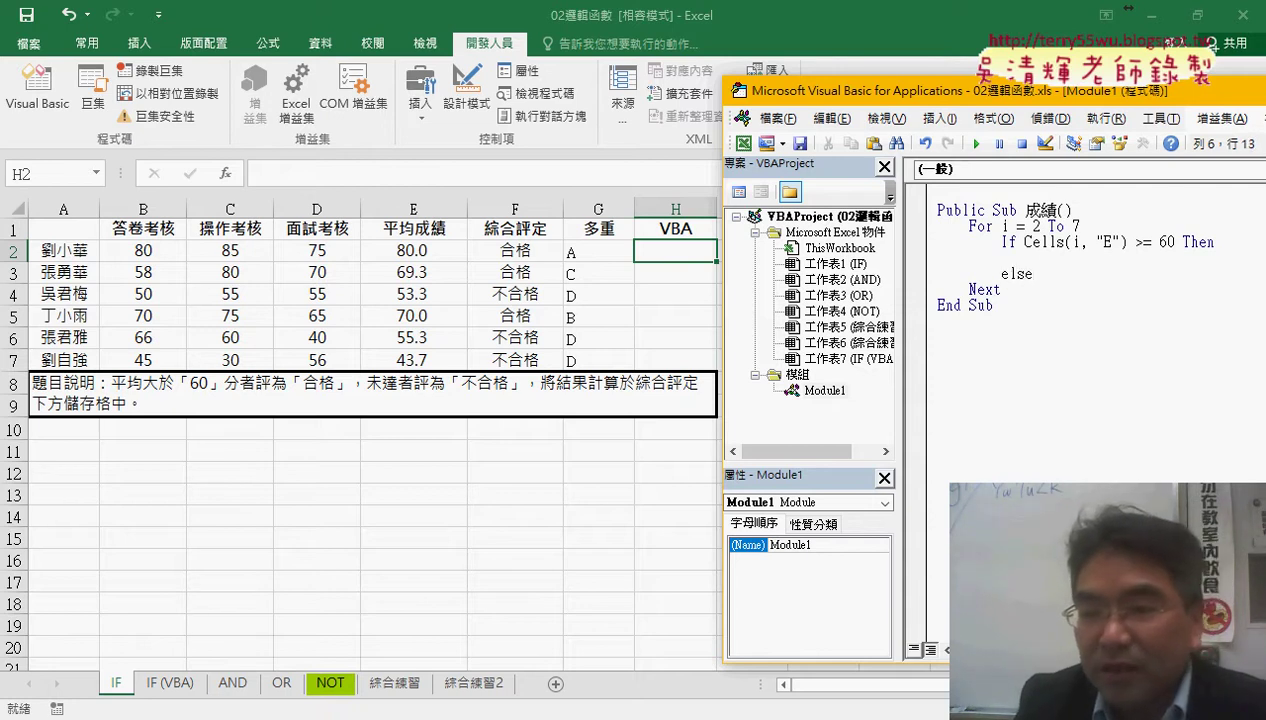
key(Return)
key(Return)
text(e)
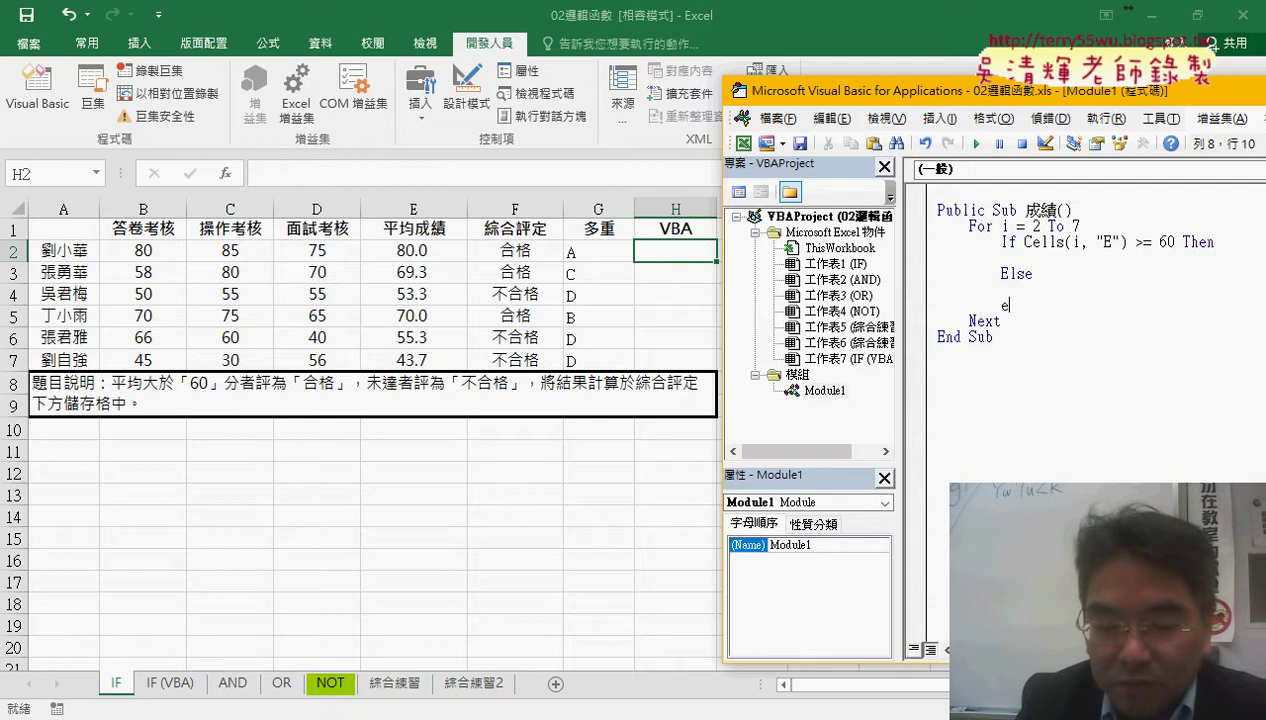
text(nd if)
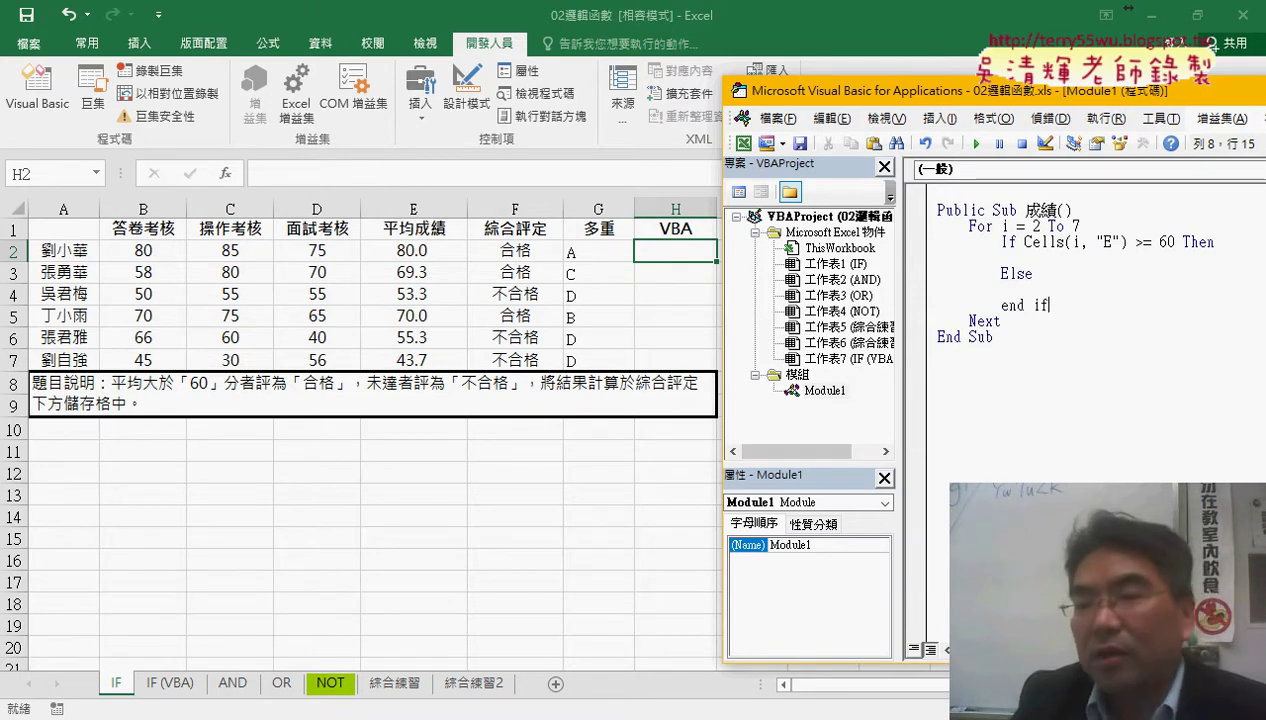
click(1002, 257)
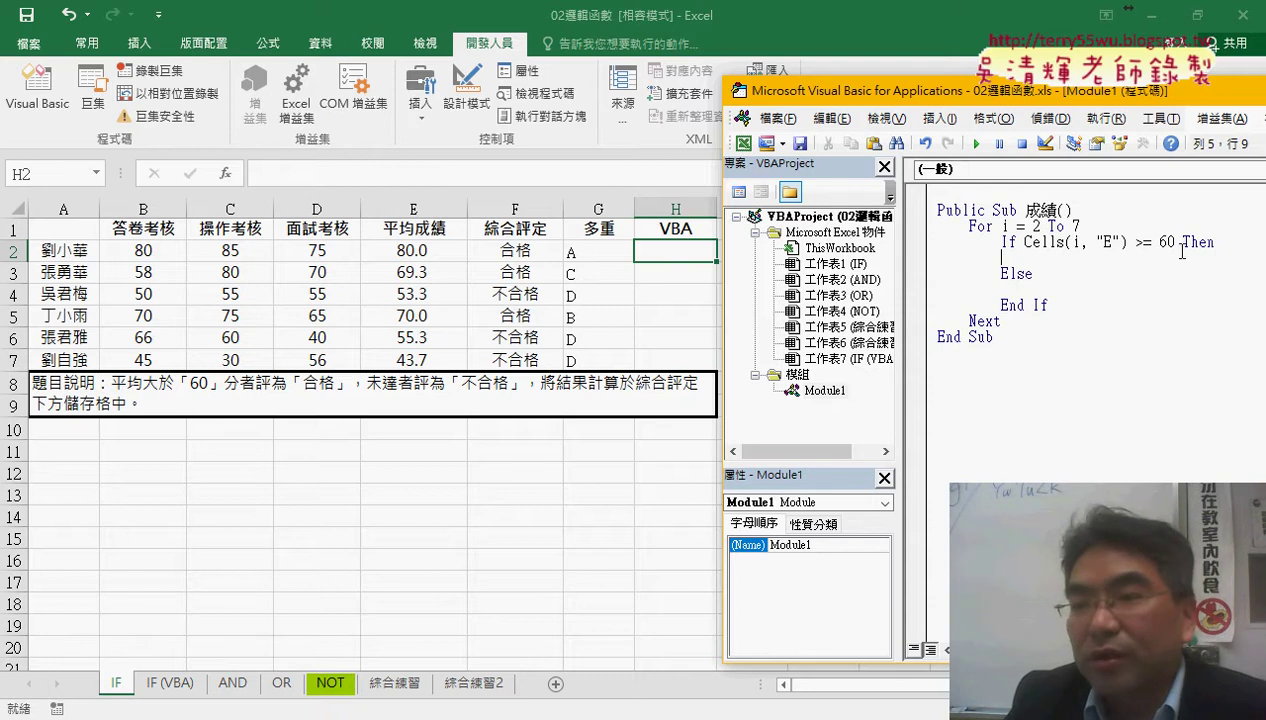
drag(1176, 242, 1025, 245)
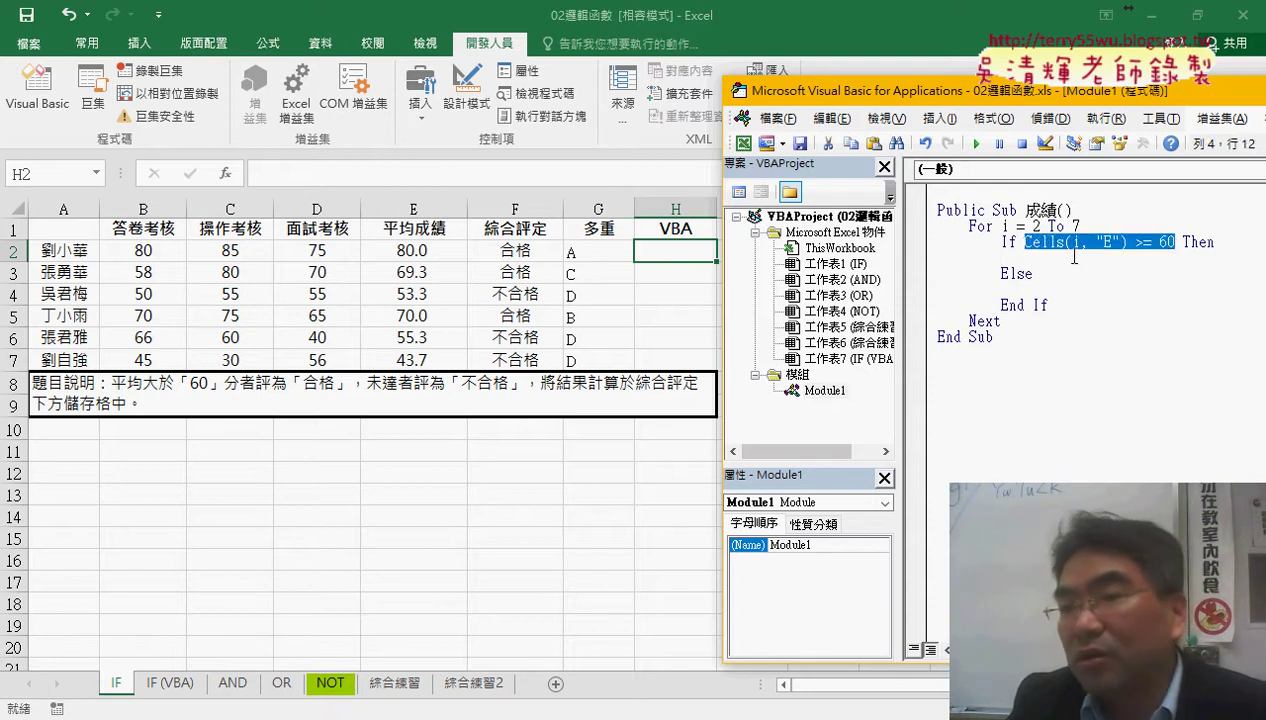
click(1022, 262)
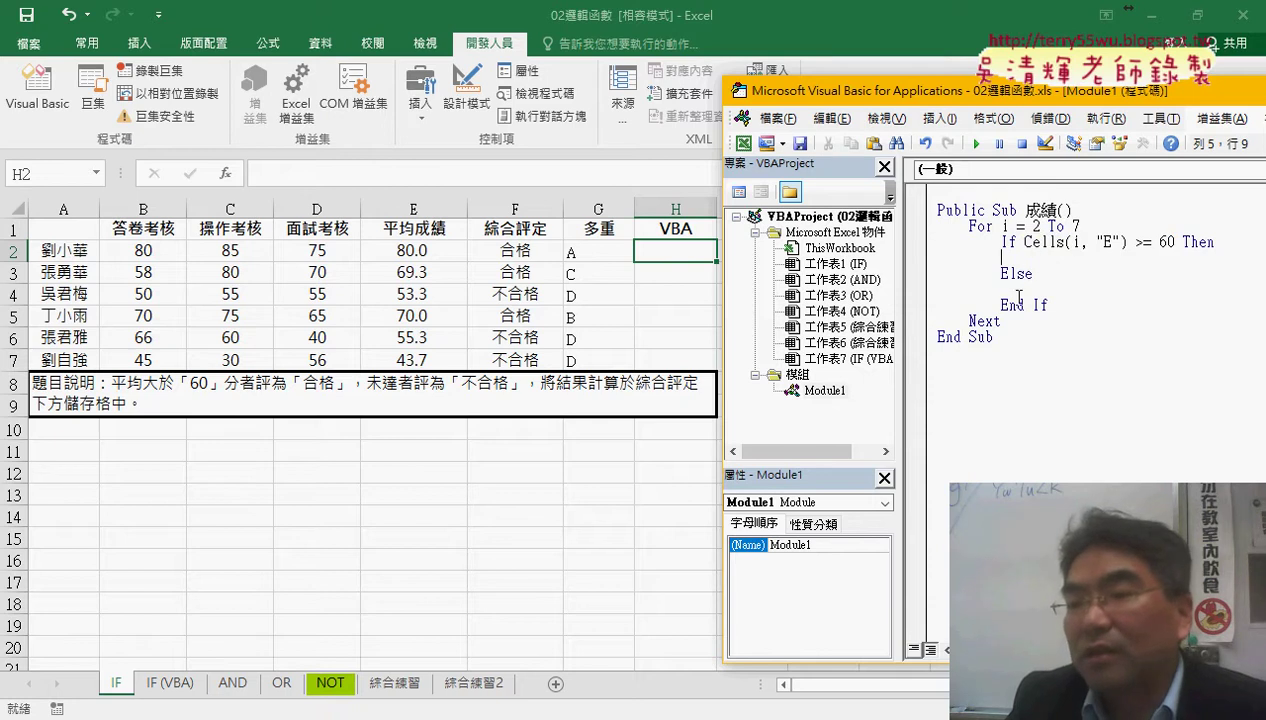
click(1019, 258)
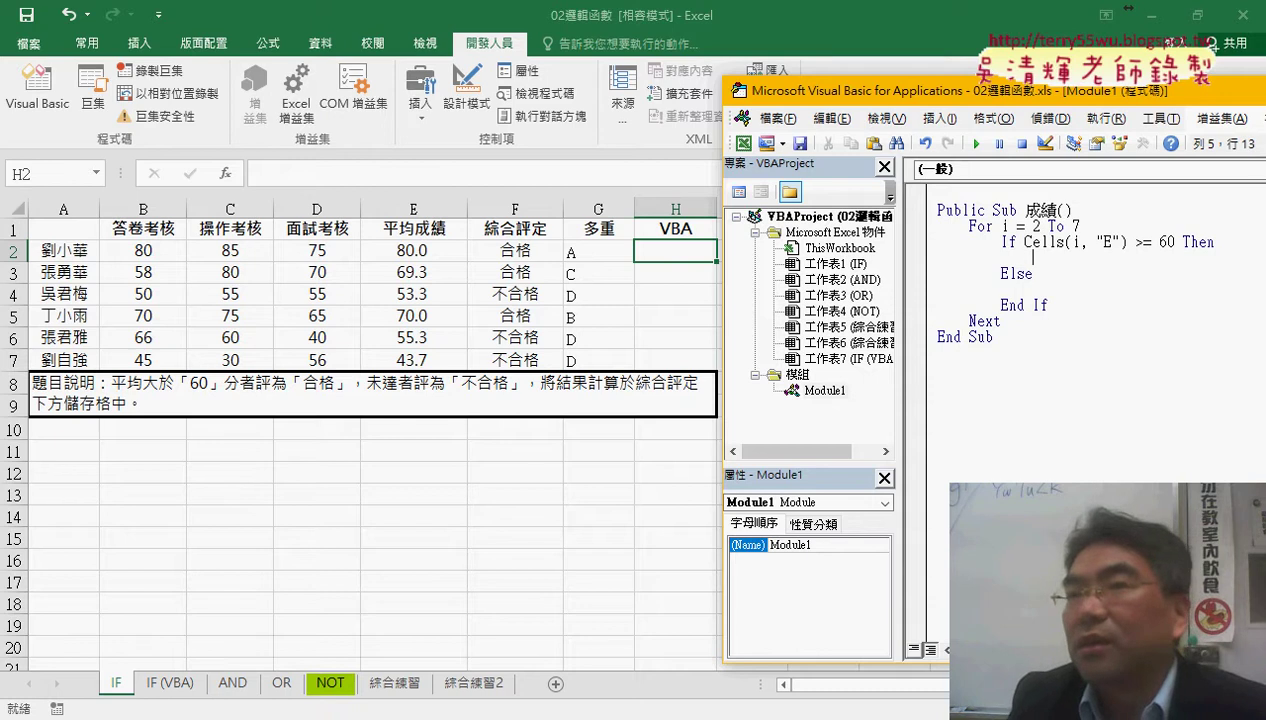
key(Tab)
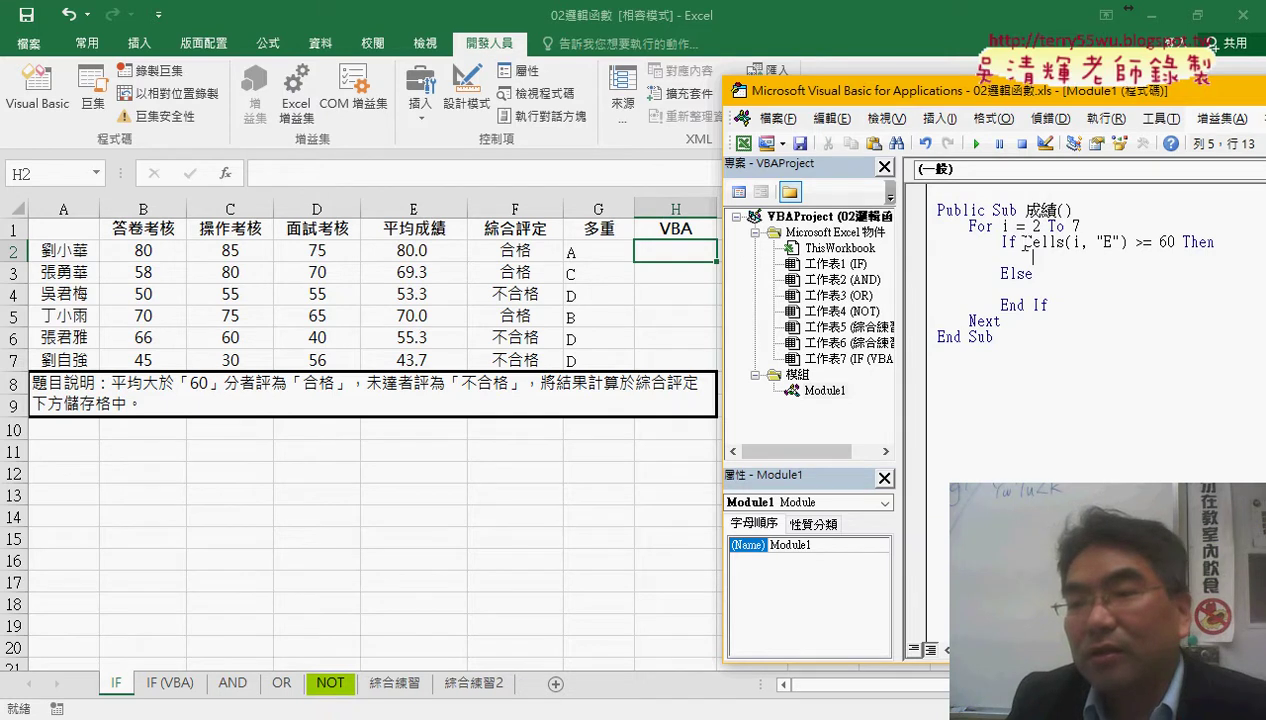
Step: Write Cells(i, "H") = "合格" under the If condition
mouse_move(1023, 242)
mouse_down()
mouse_move(1121, 242)
mouse_move(1088, 266)
mouse_up()
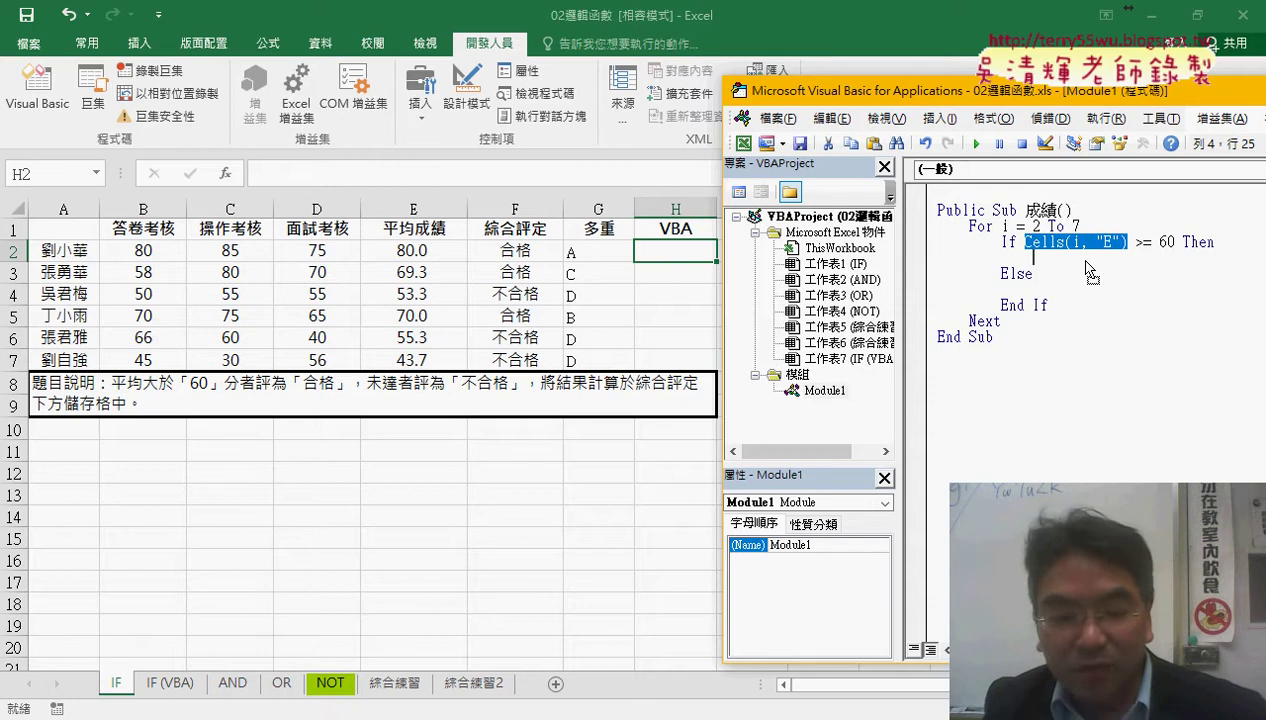
drag(1088, 268, 1087, 261)
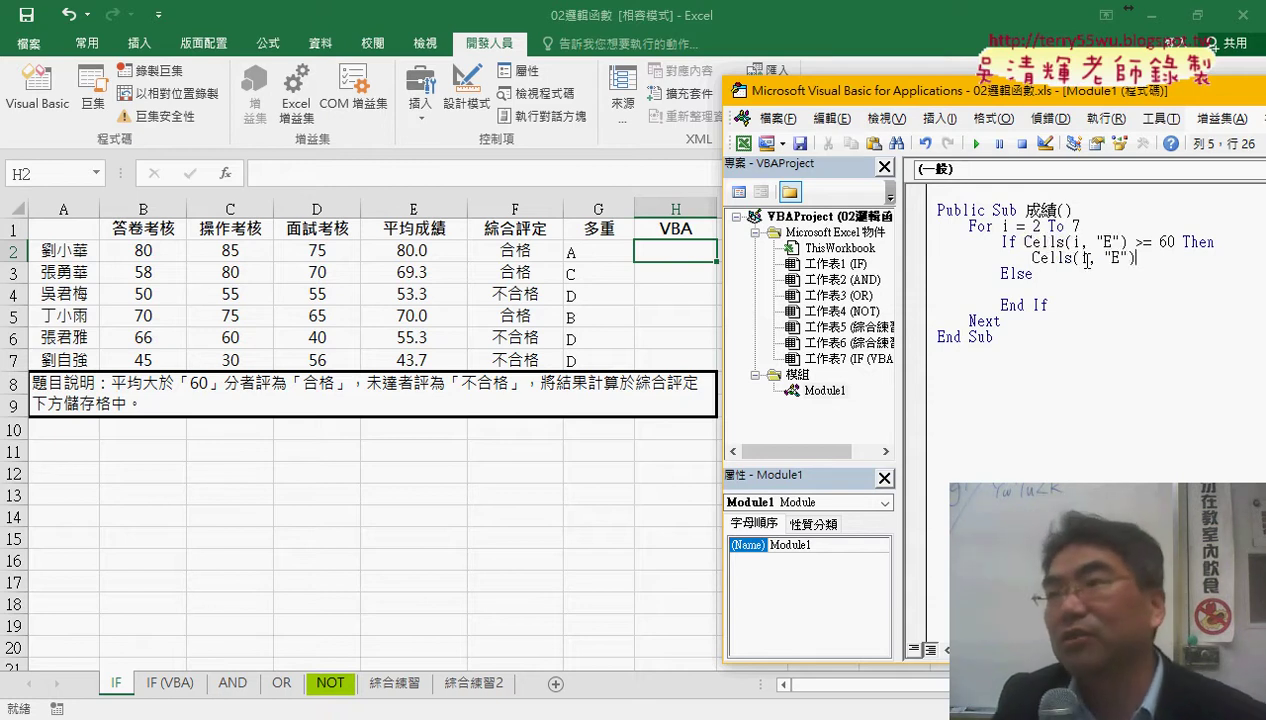
click(1121, 259)
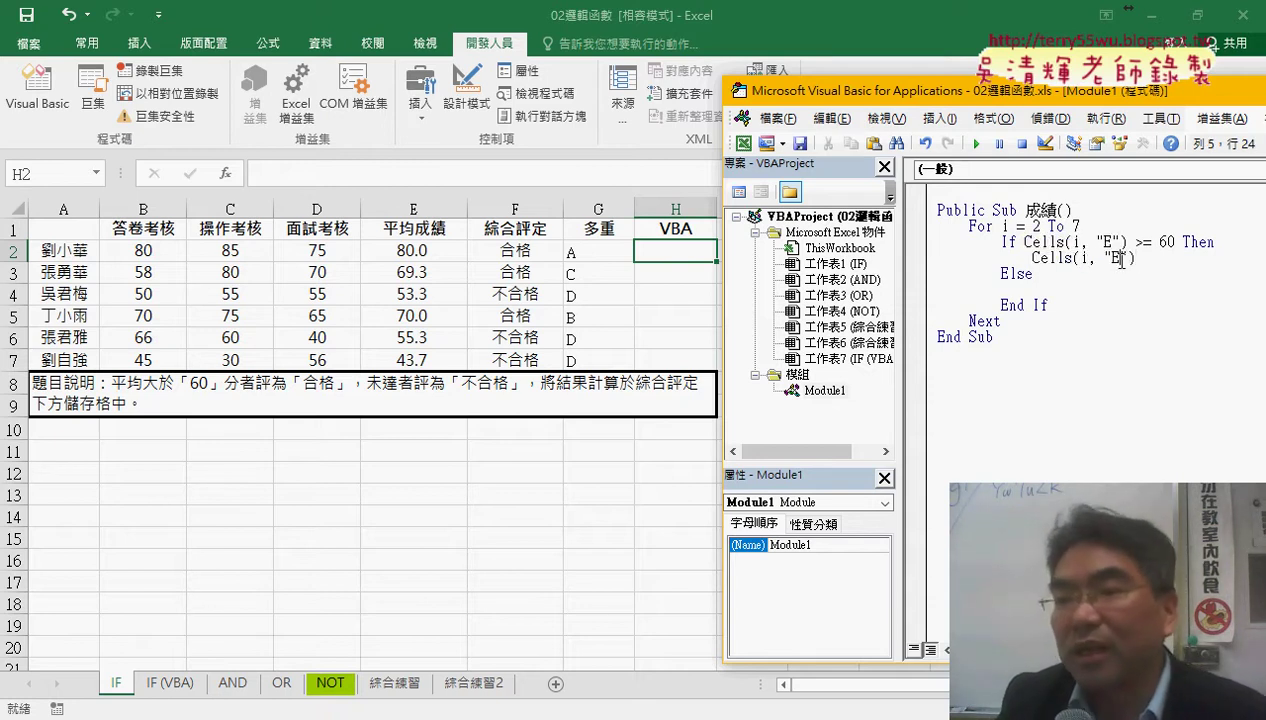
key(BackSpace)
text(H)
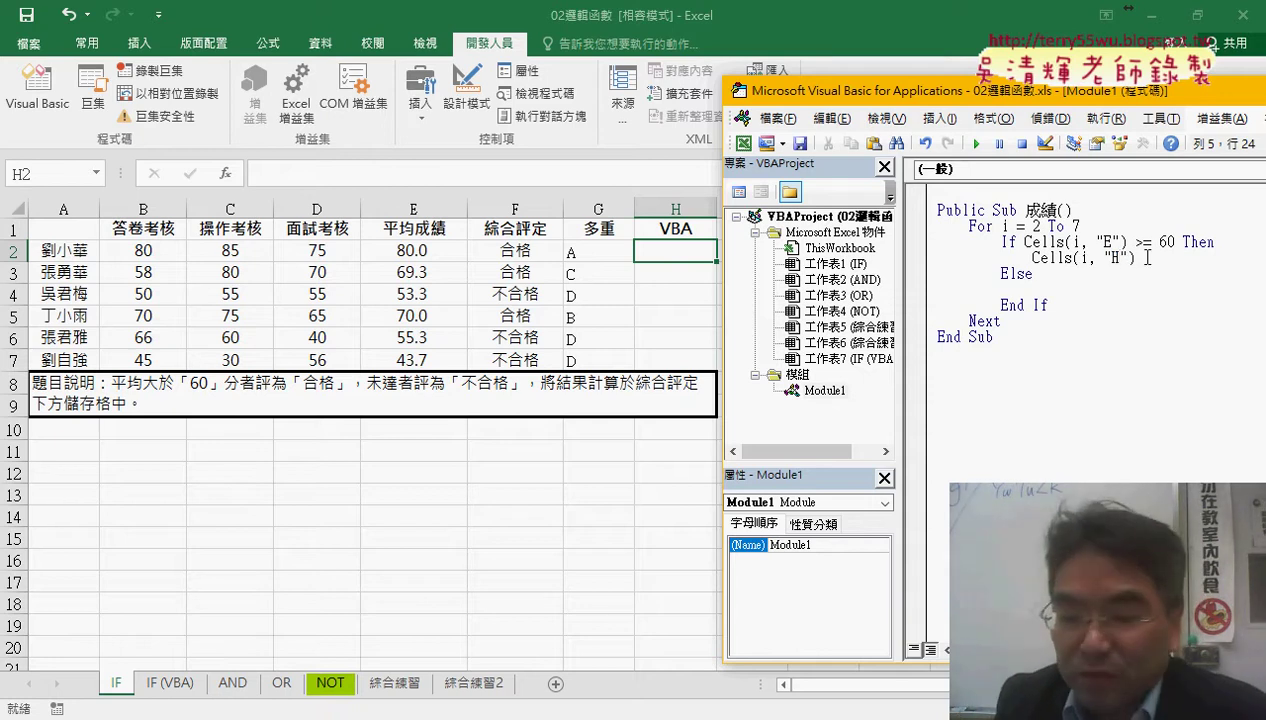
text(")
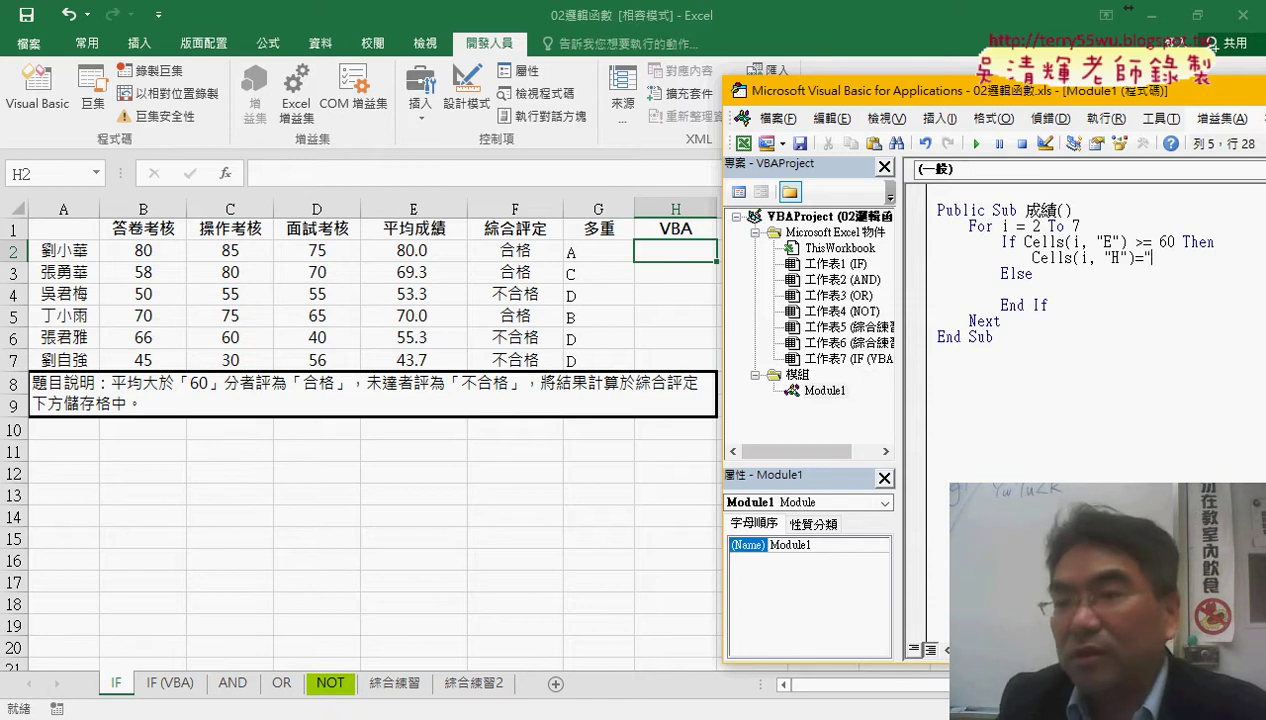
text(1)
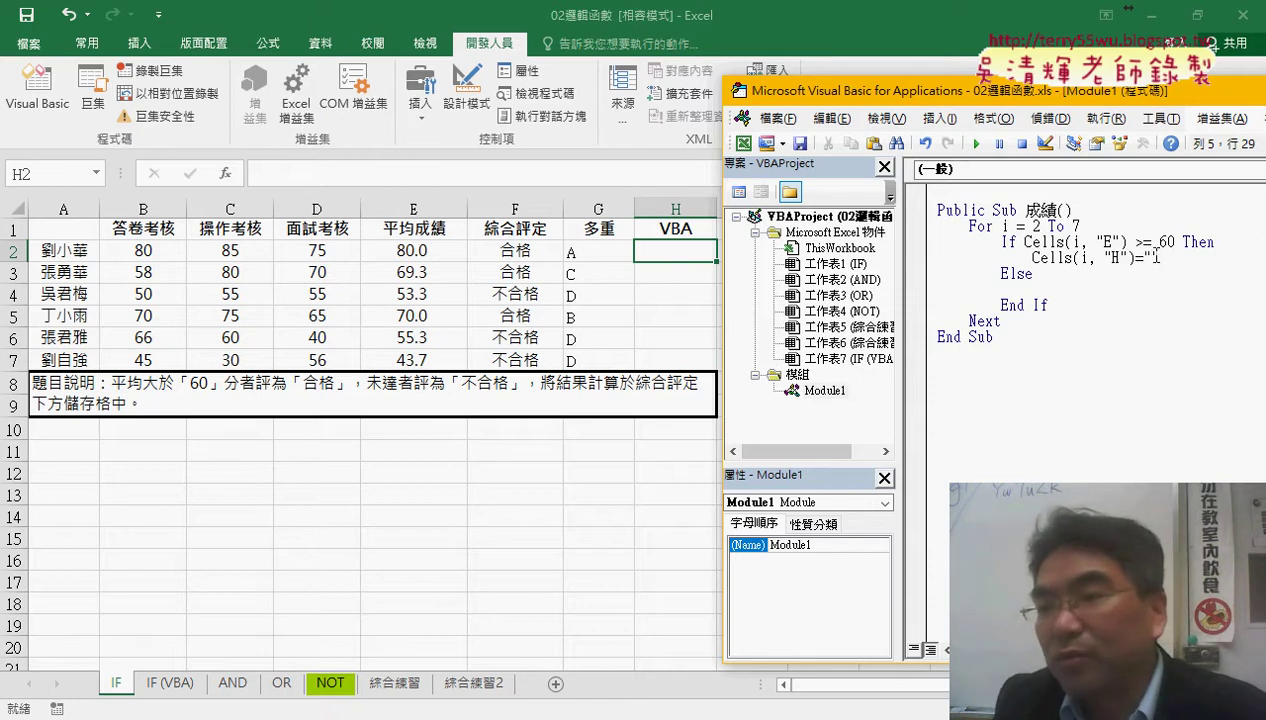
text(")
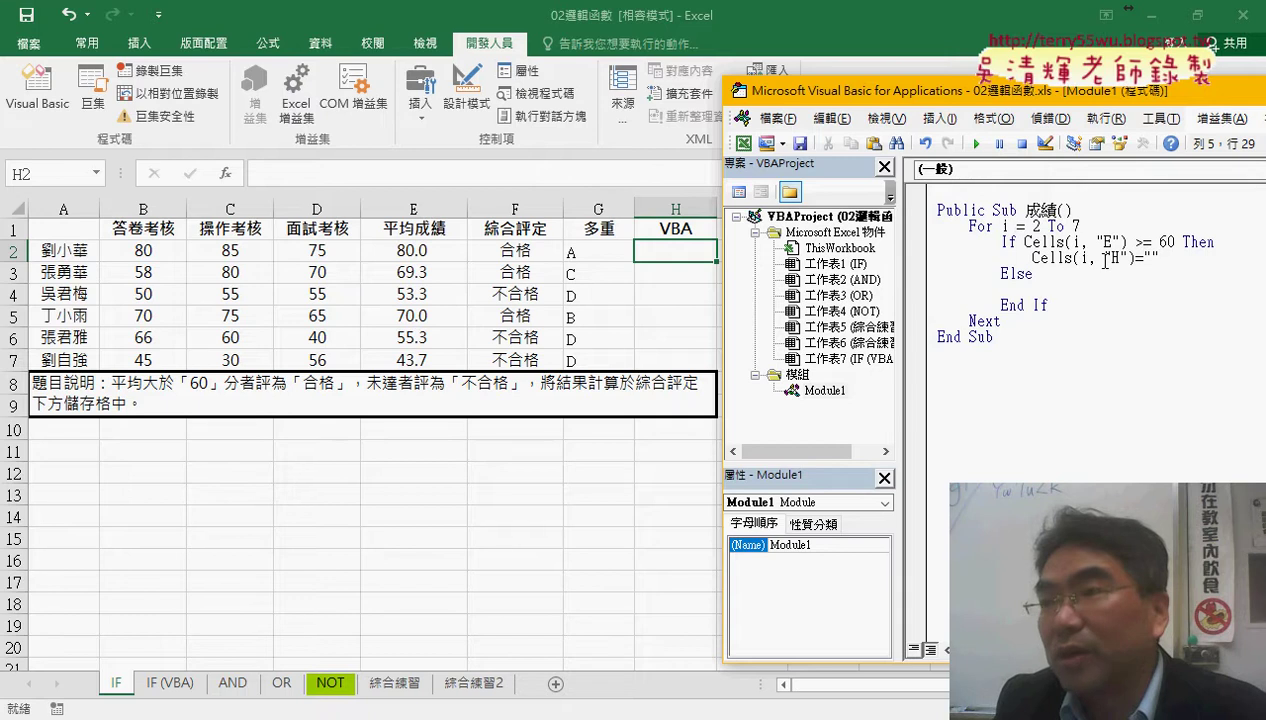
key(Left)
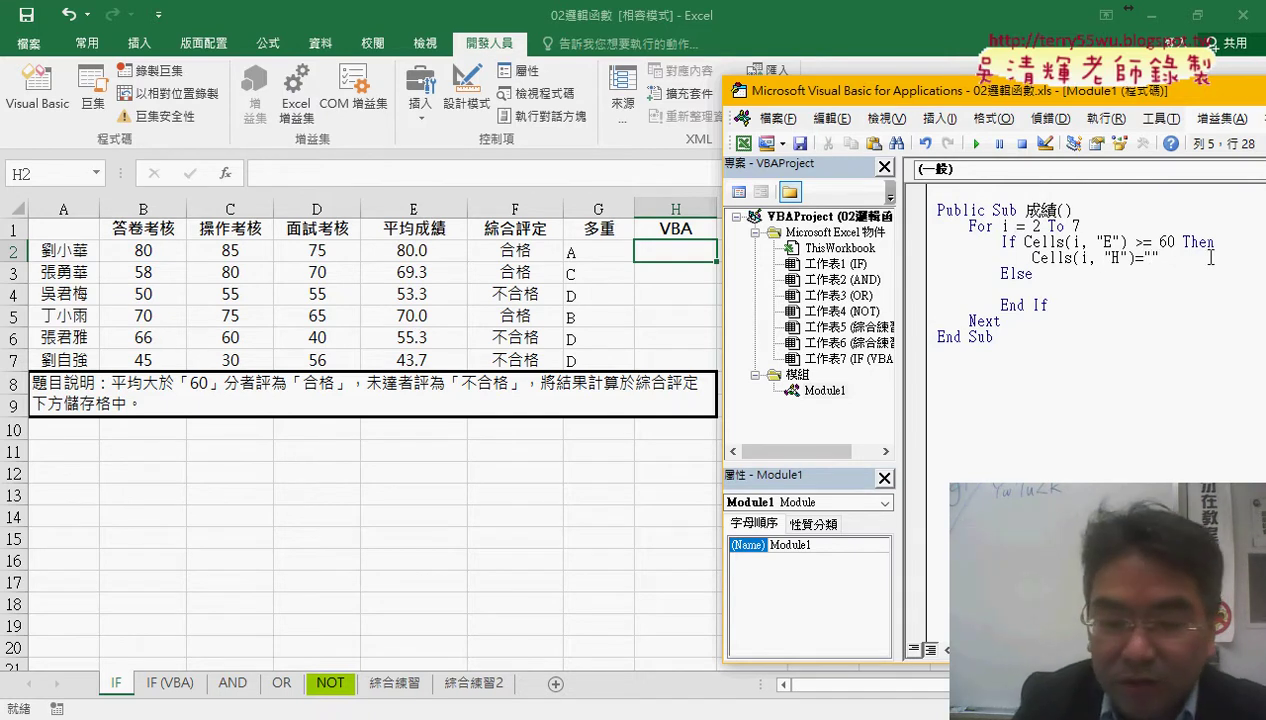
text(ㄏㄜˊ)
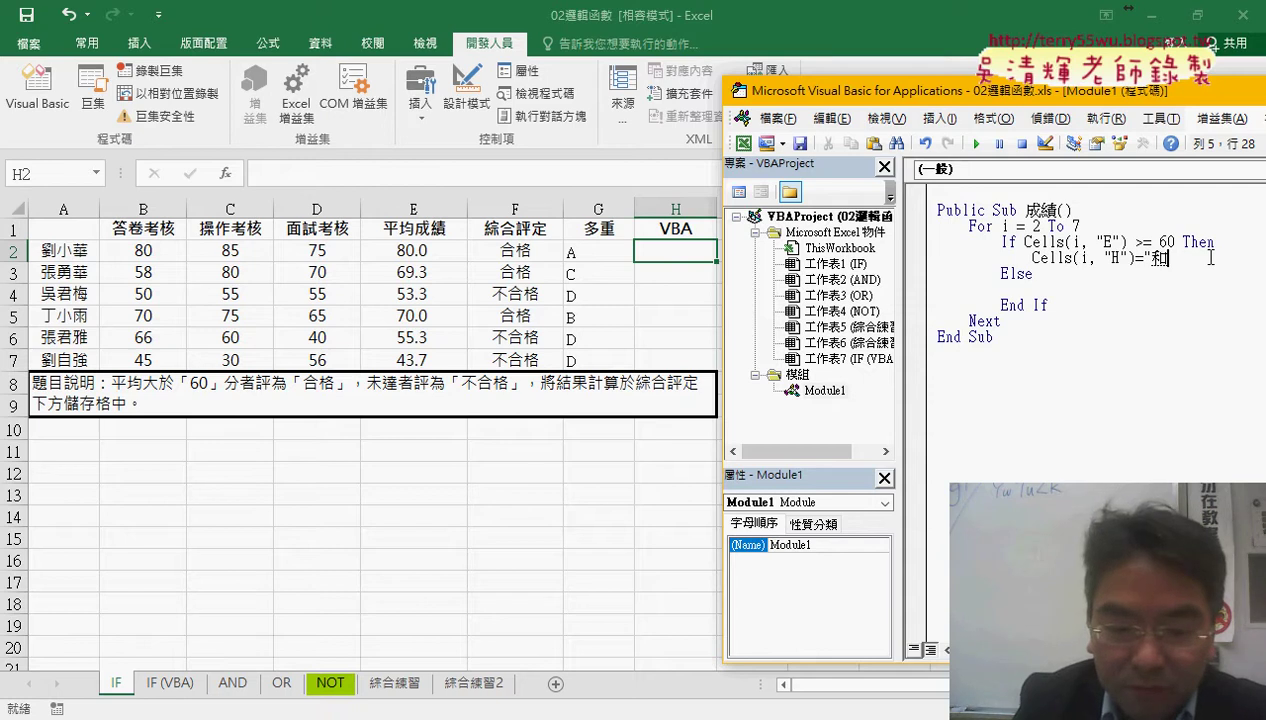
text(ㄍㄜˊ)
key(Return)
text(")
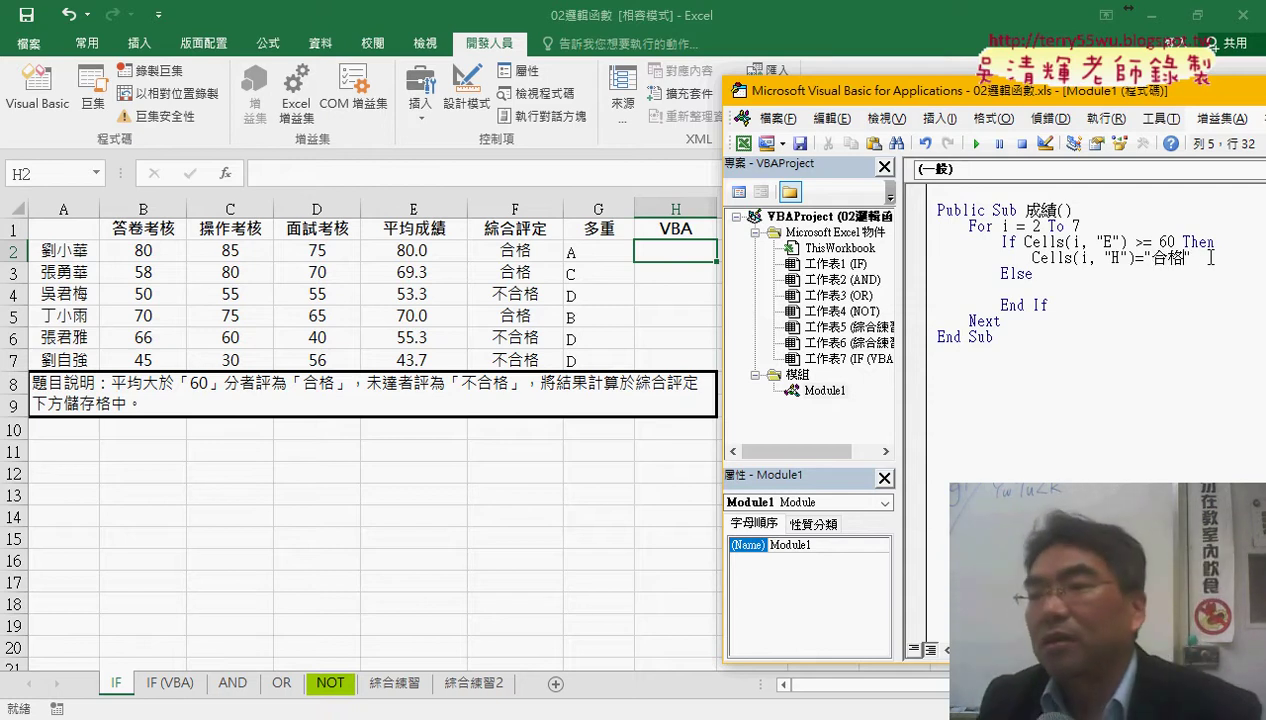
click(1202, 360)
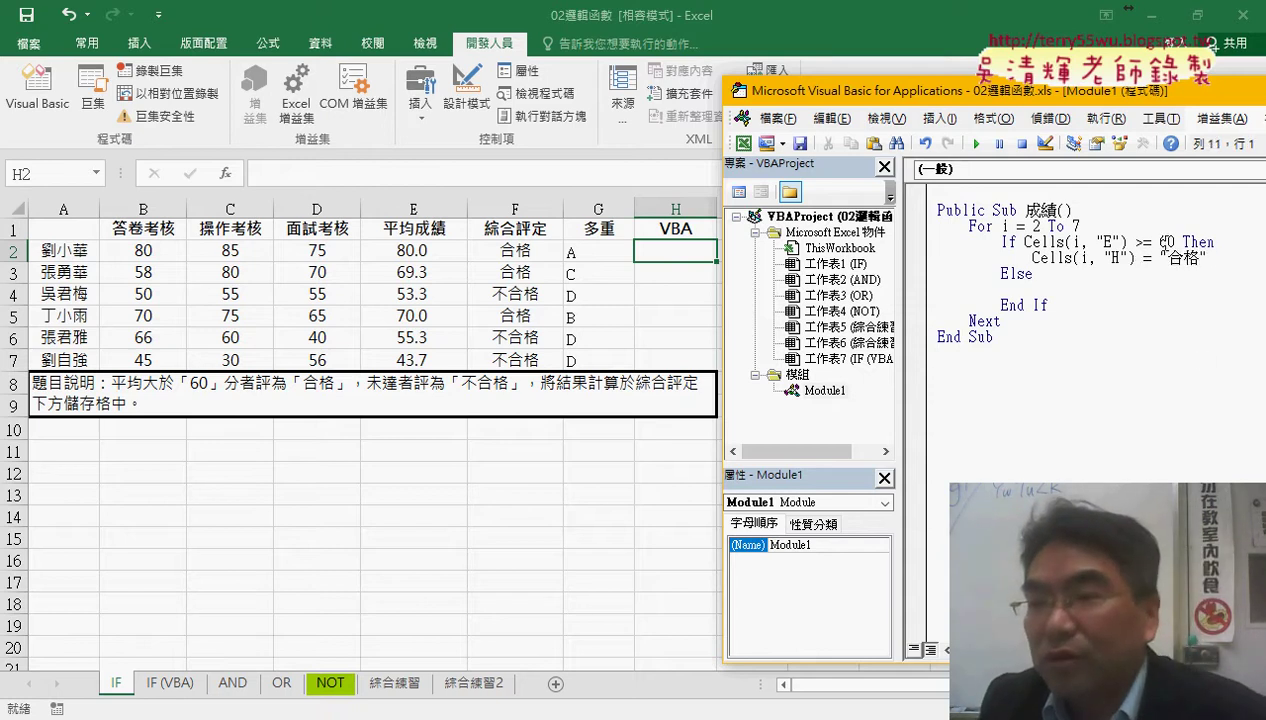
Step: Copy the assignment under Else and change its value to "不合格"
drag(1174, 242, 1022, 242)
click(1049, 258)
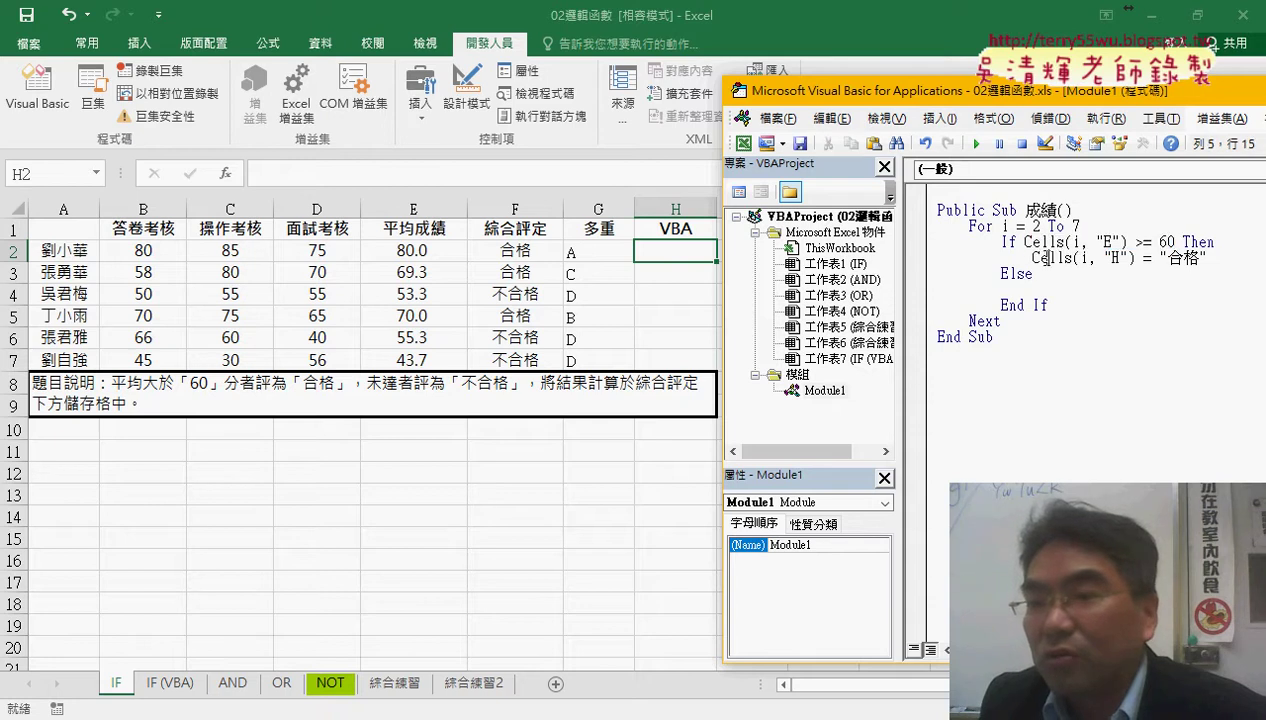
click(1033, 289)
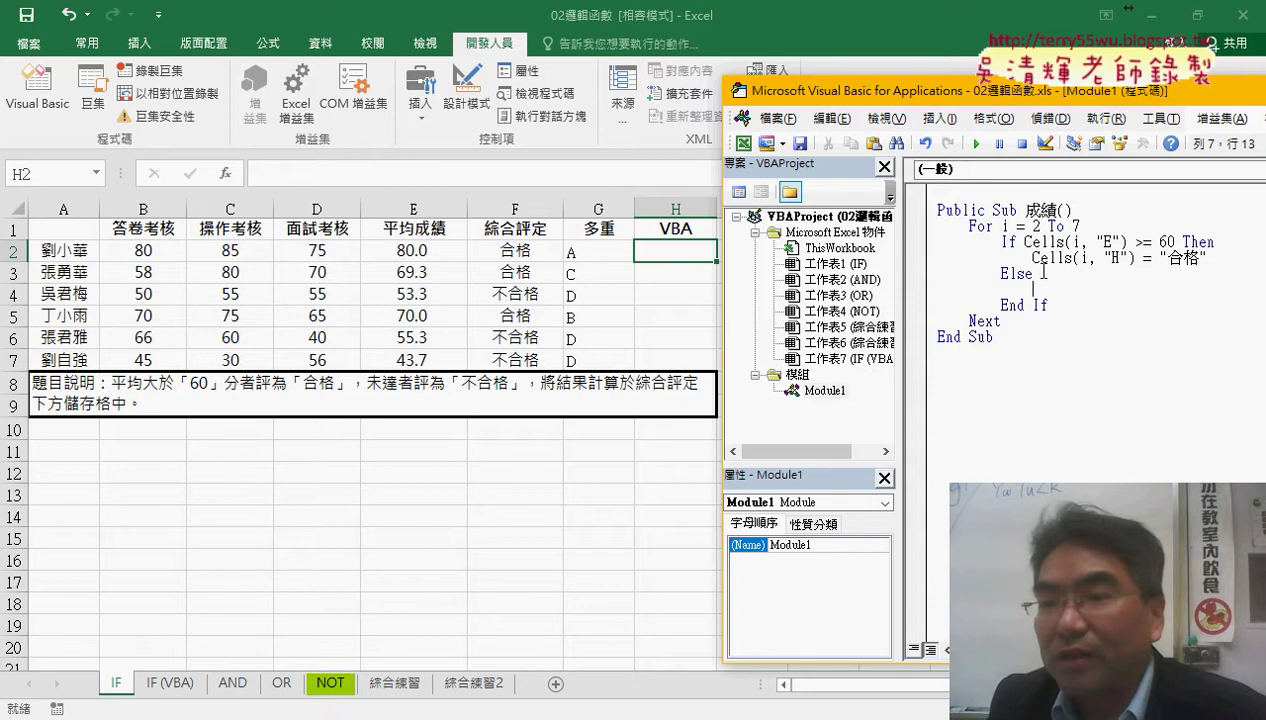
mouse_move(1033, 262)
mouse_down()
mouse_move(1197, 258)
mouse_move(1137, 300)
mouse_up()
click(1177, 289)
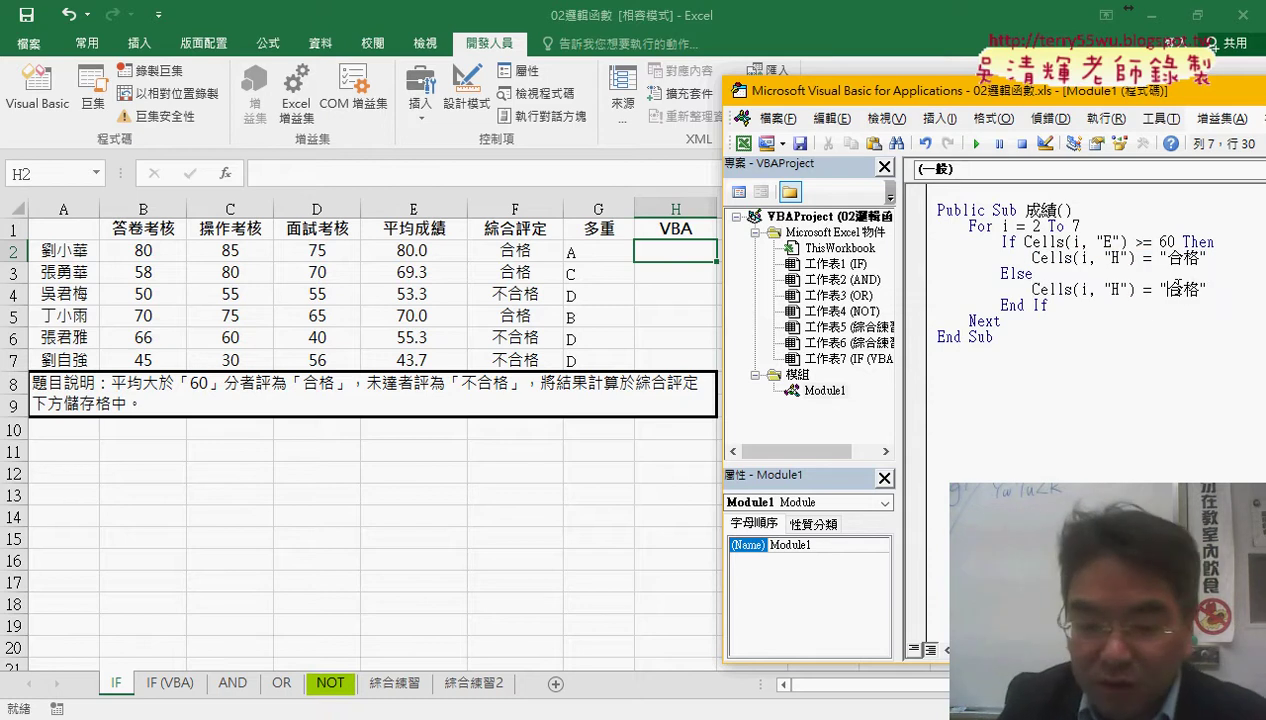
key(Delete)
text(不)
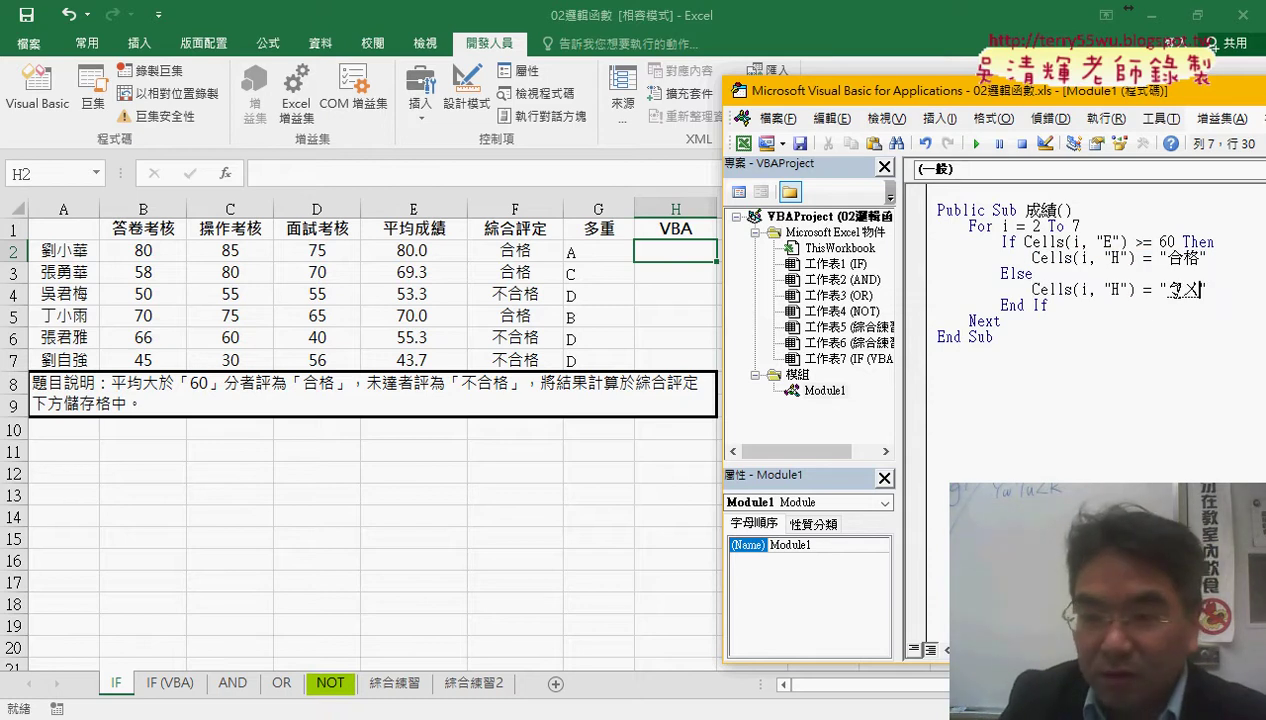
text(合格)
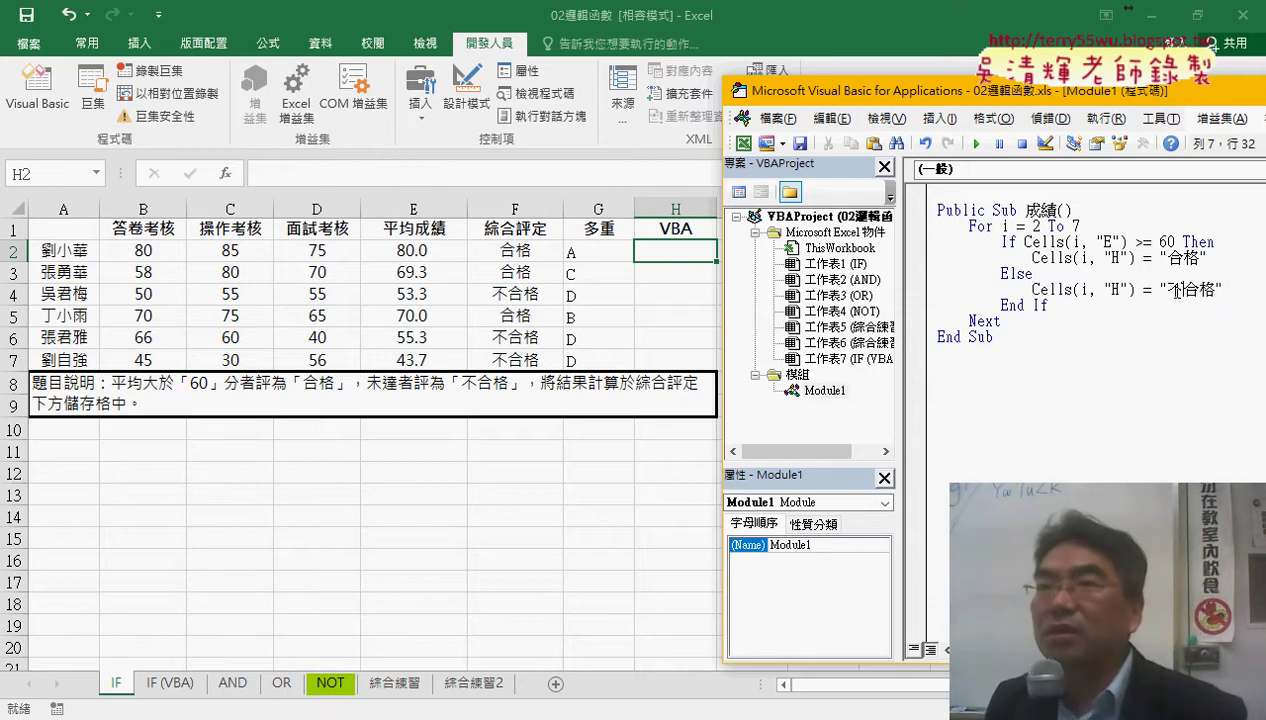
Step: Run the 成績 macro to fill column H with 合格/不合格, then select the whole procedure
click(1169, 433)
drag(945, 92, 1012, 88)
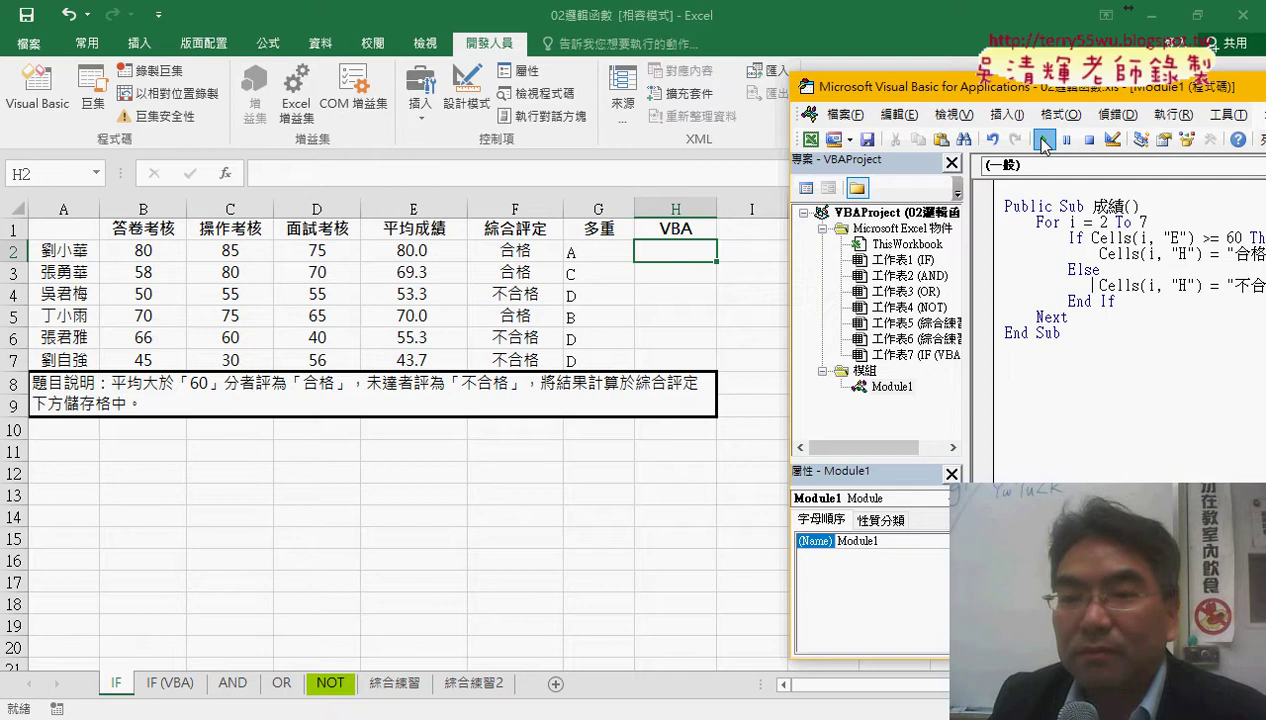
click(1043, 140)
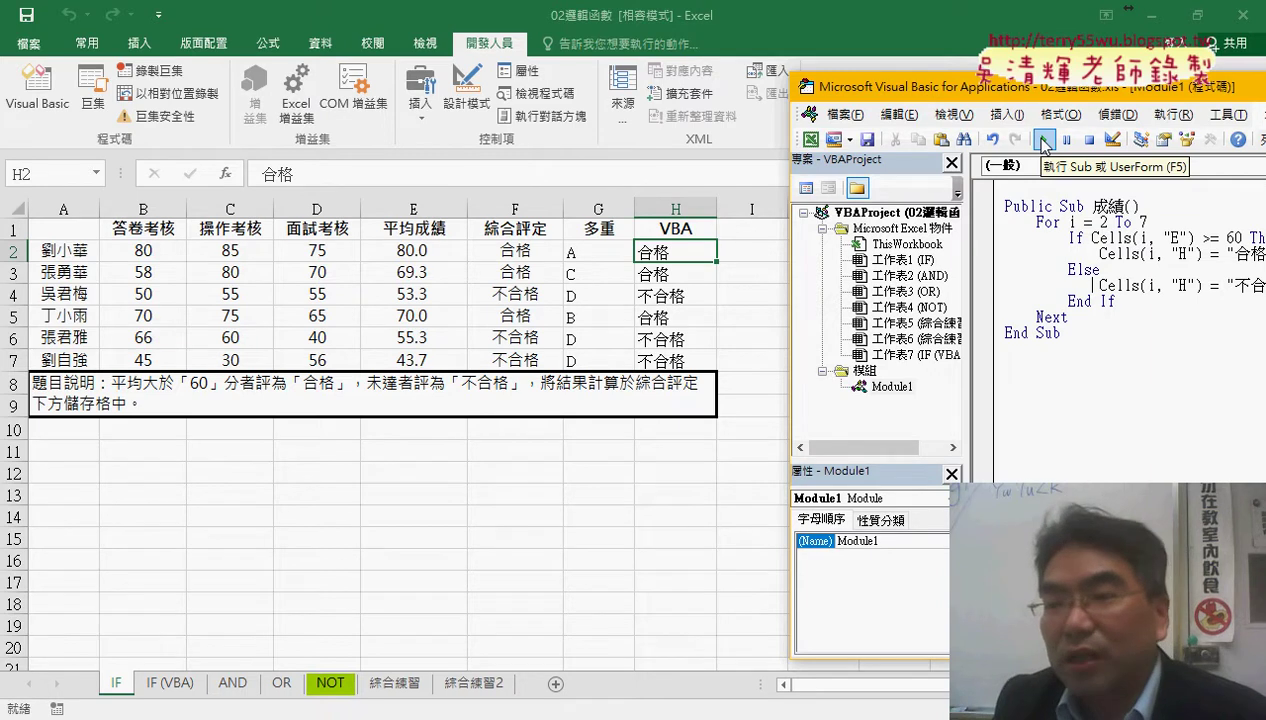
drag(1062, 334, 1004, 206)
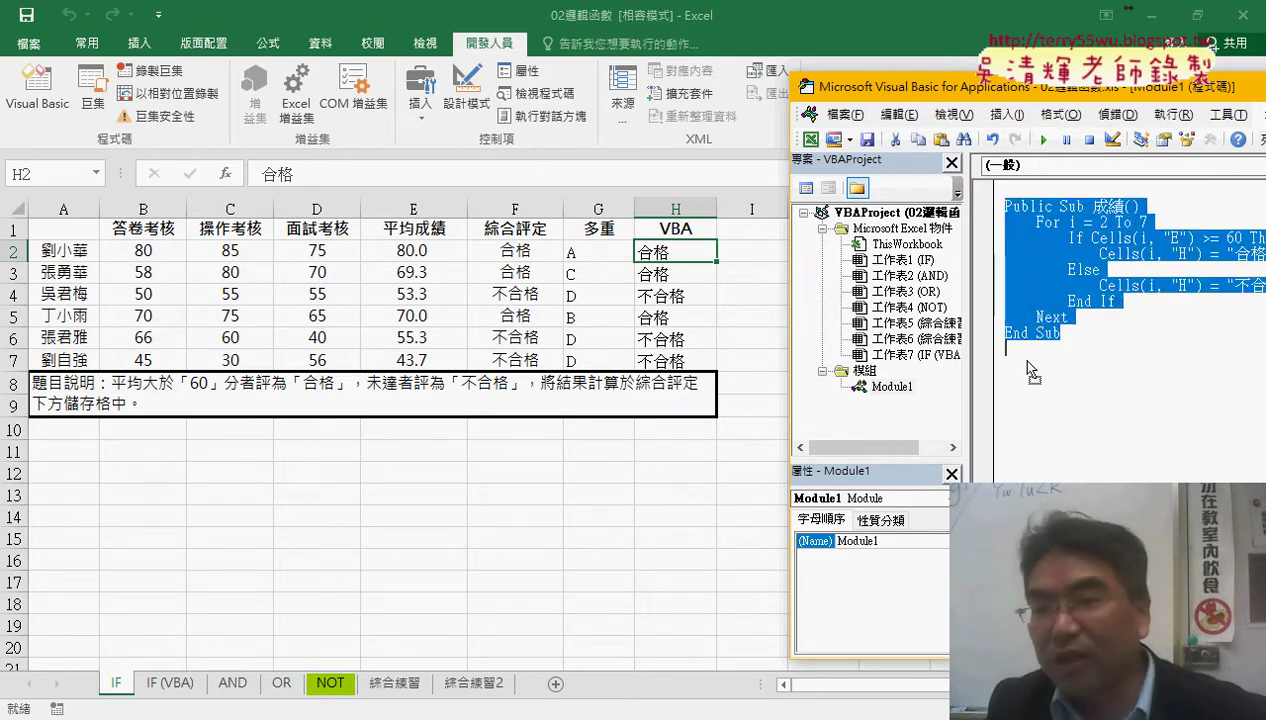
Step: Duplicate the 成績 procedure below itself and rename the copy 清除
key(ctrl+c)
click(1102, 334)
key(Return)
key(ctrl+v)
drag(1058, 87, 892, 87)
double_click(941, 347)
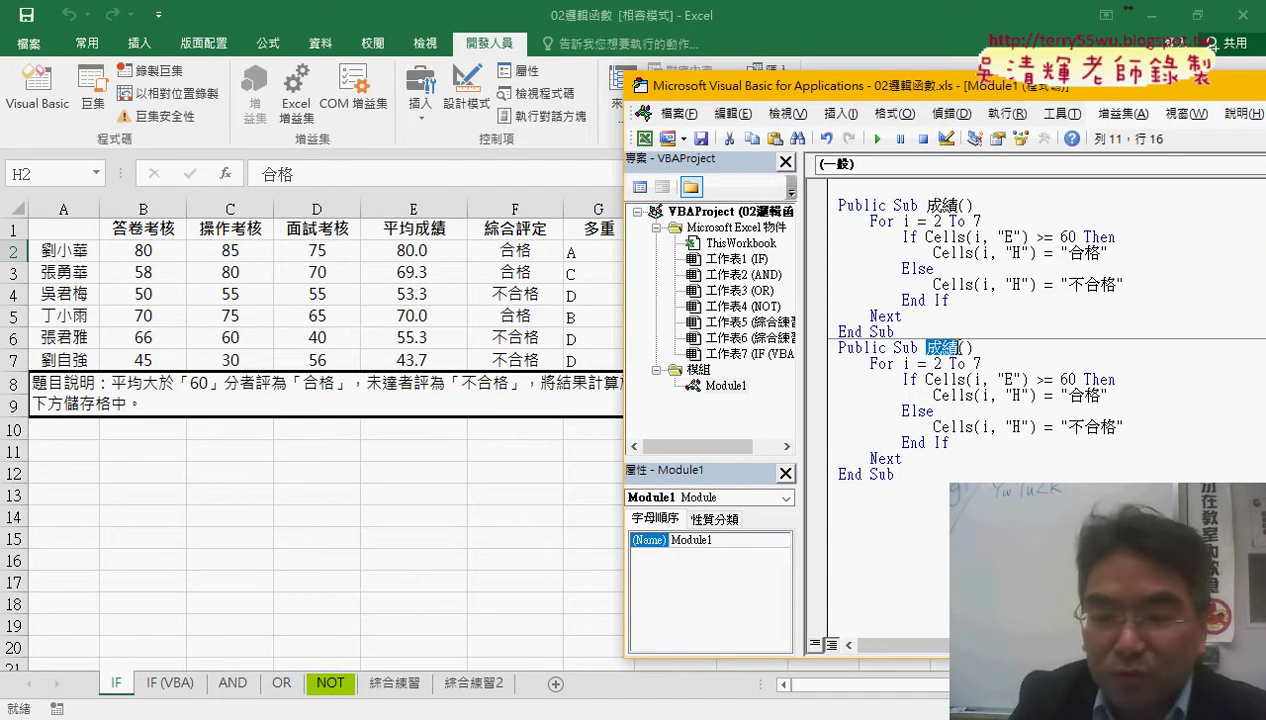
text(ㄑ一)
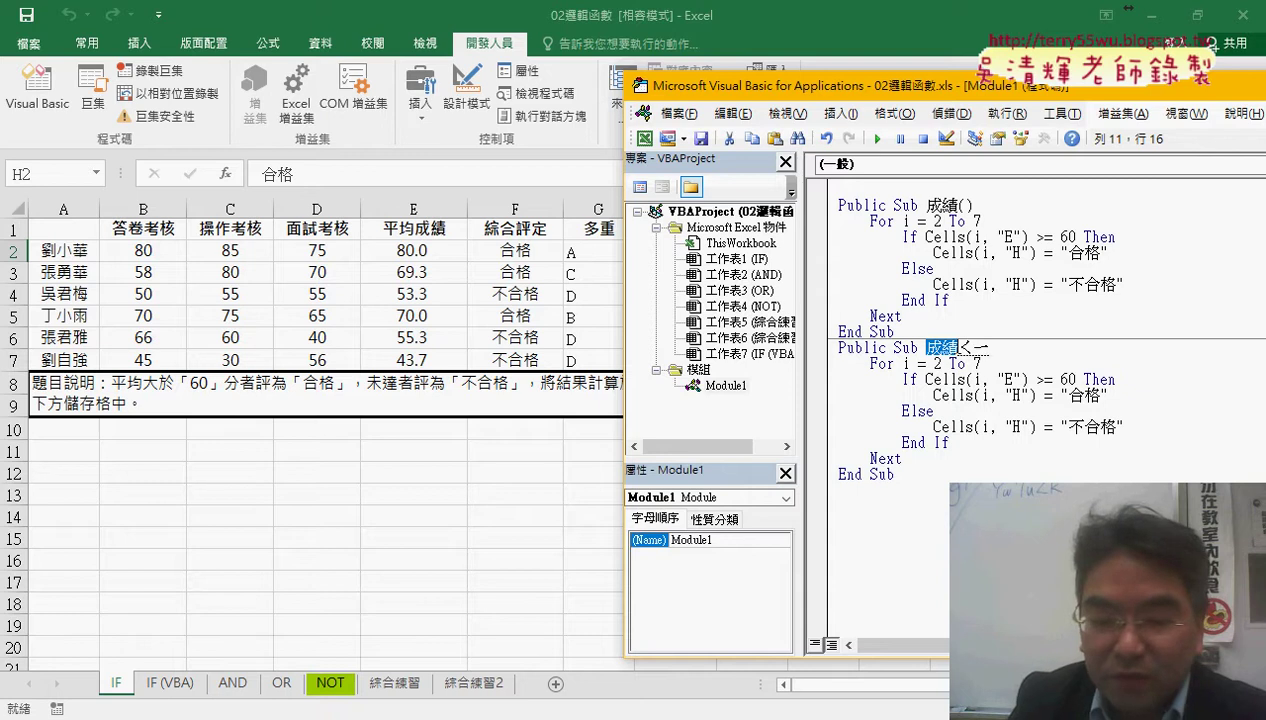
text(ㄥˇㄧㄡ)
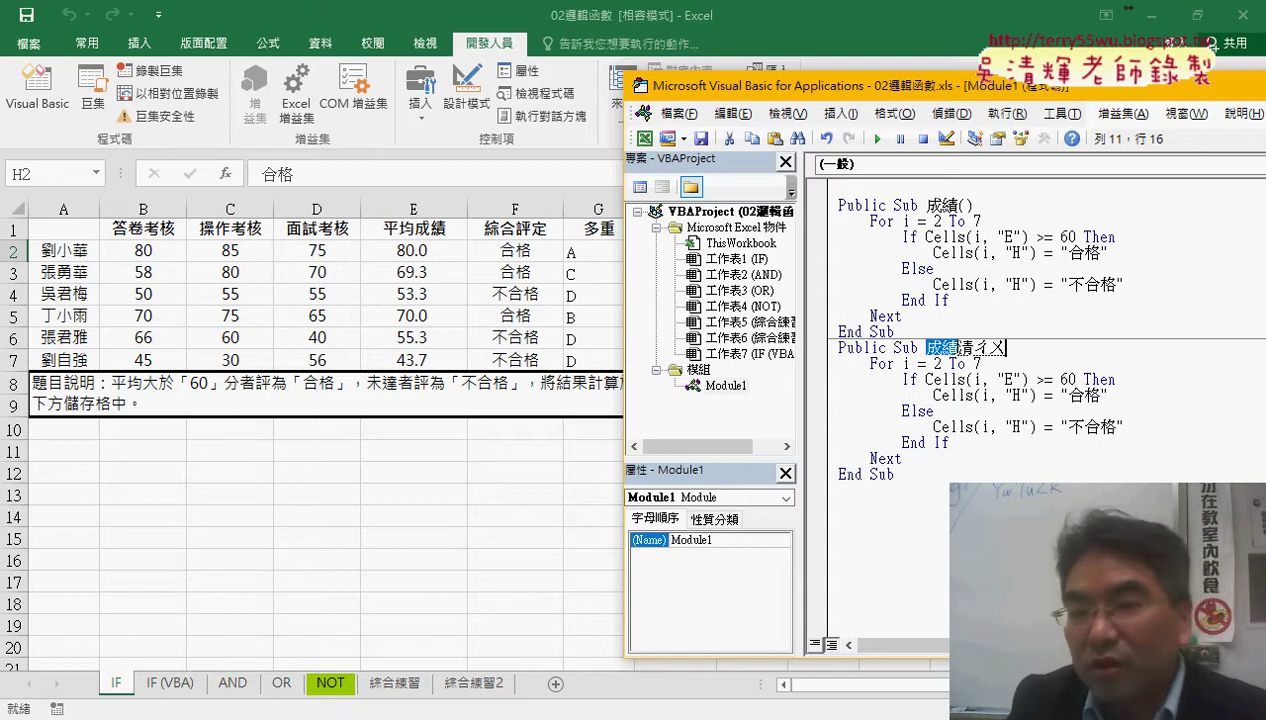
text(ㄔㄨˊ)
key(Return)
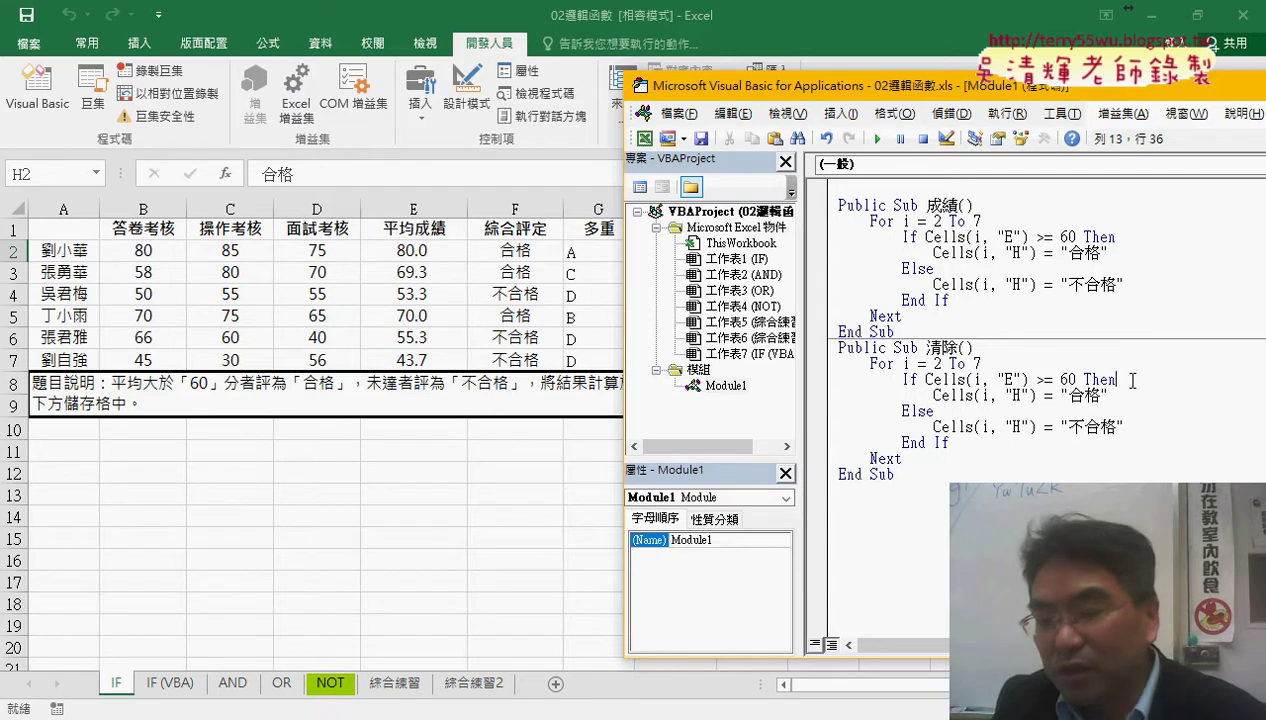
Step: Delete the If, Else and End If lines in 清除 and outdent the Cells line
drag(1116, 380, 784, 390)
key(Delete)
drag(963, 441, 830, 404)
key(Delete)
click(958, 378)
key(Delete)
key(Down)
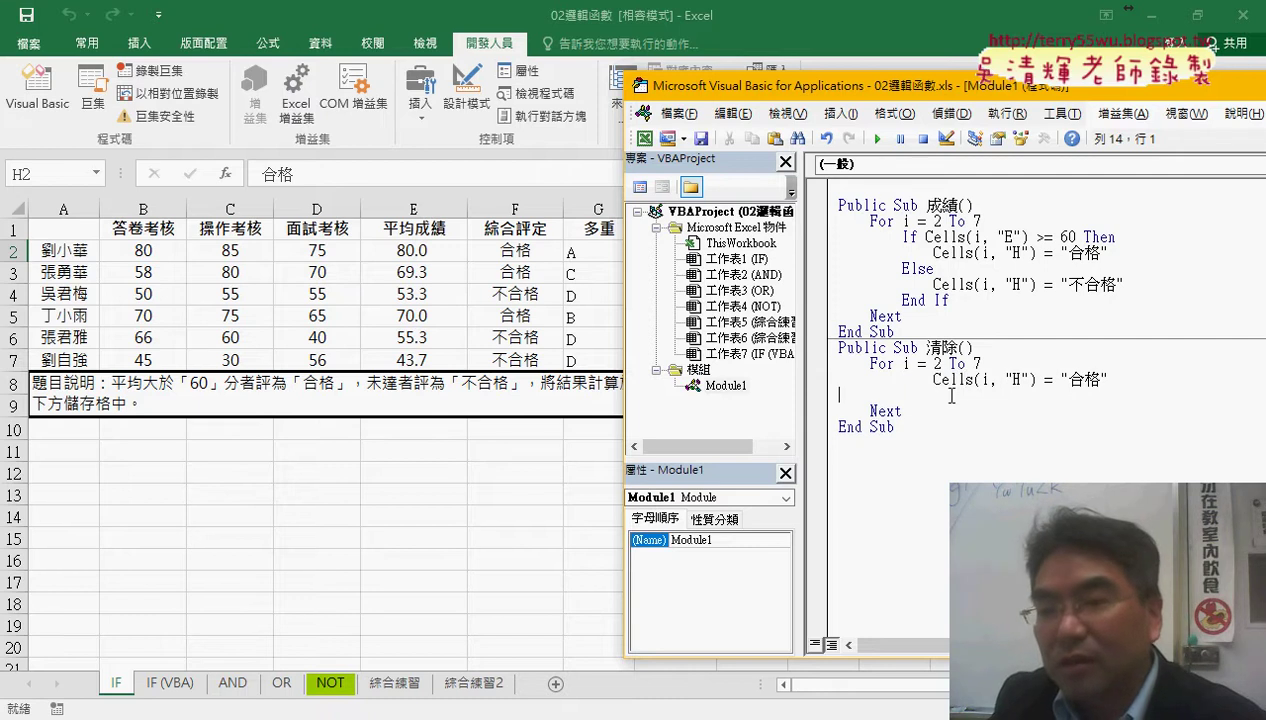
key(Delete)
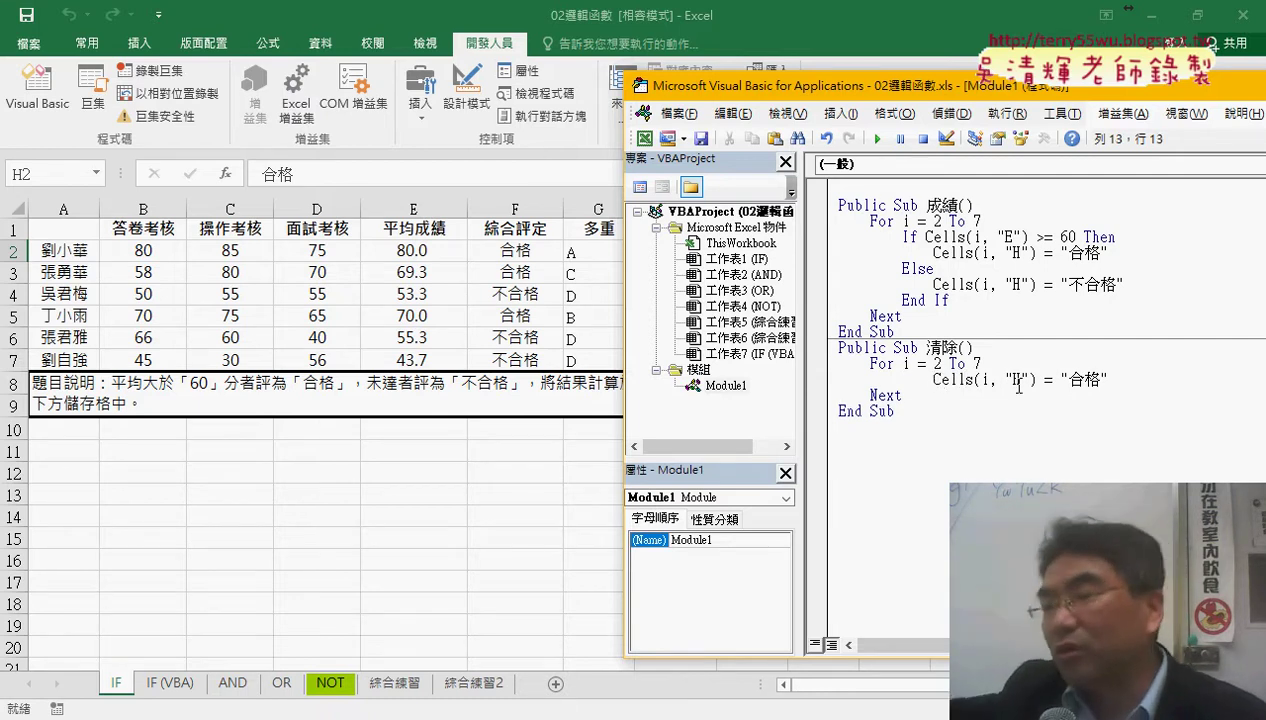
click(1018, 385)
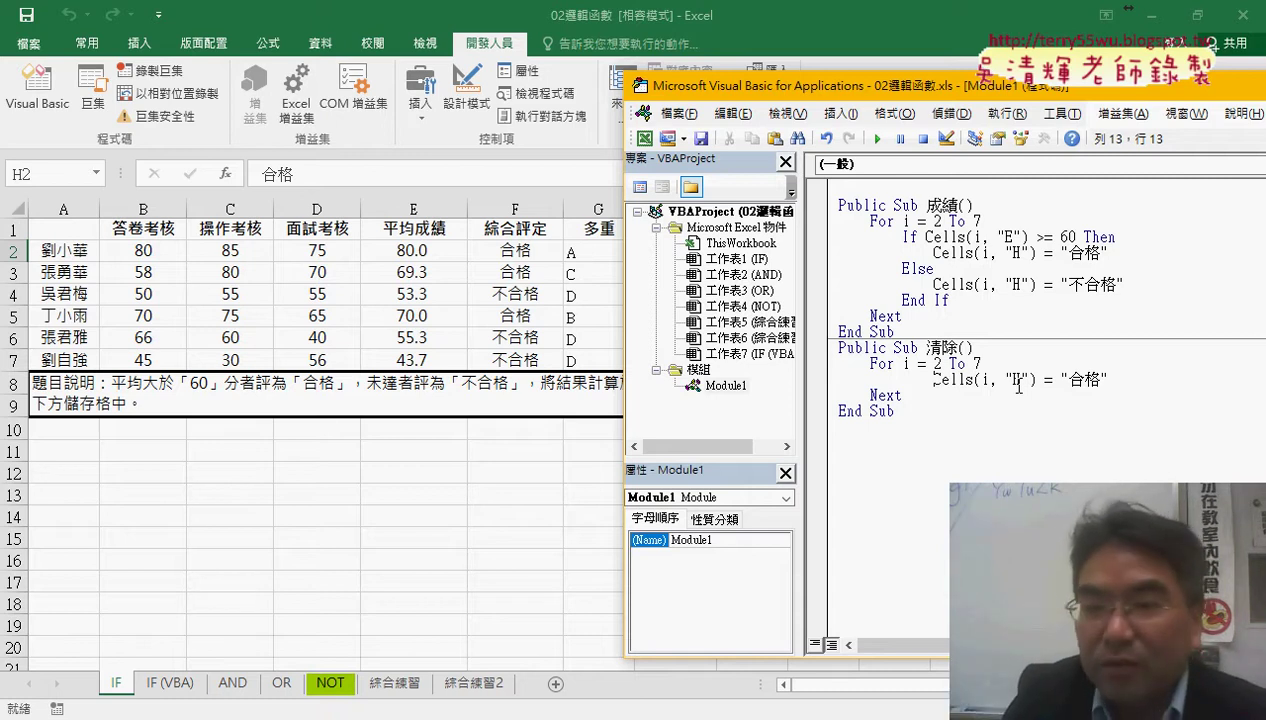
key(shift+Tab)
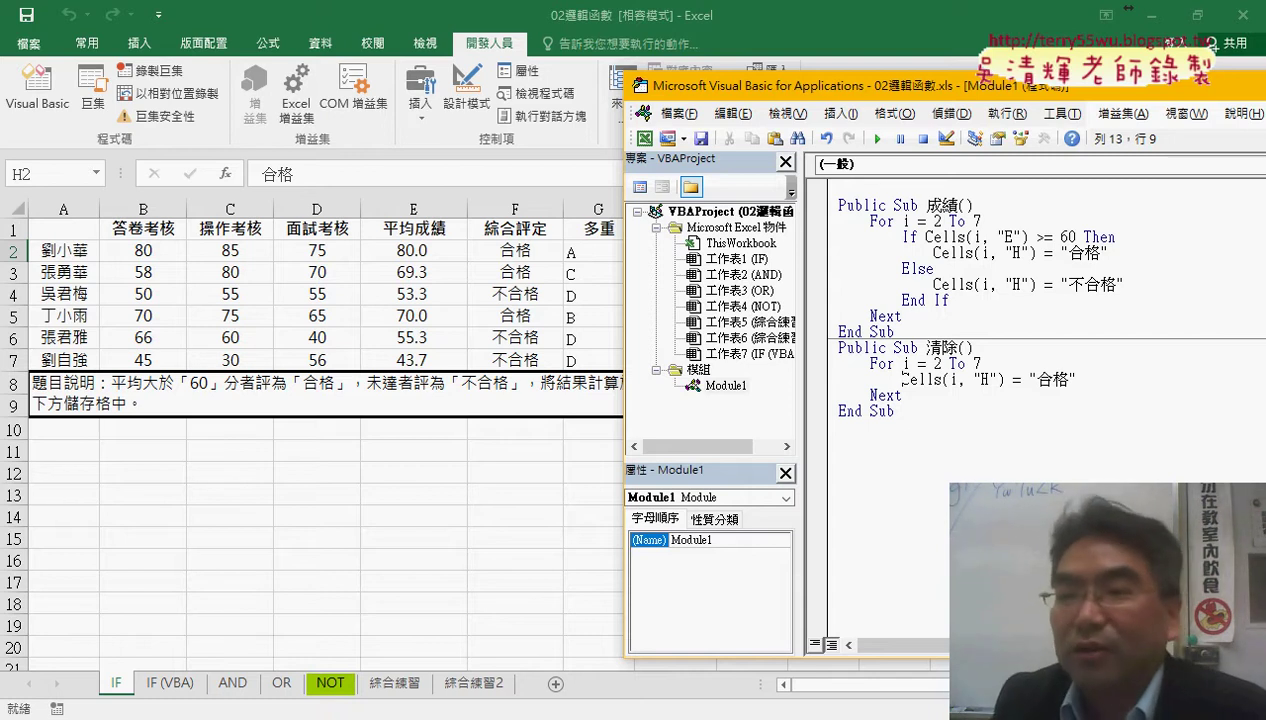
Step: Change the assigned value in 清除 from "合格" to an empty string ""
double_click(1046, 381)
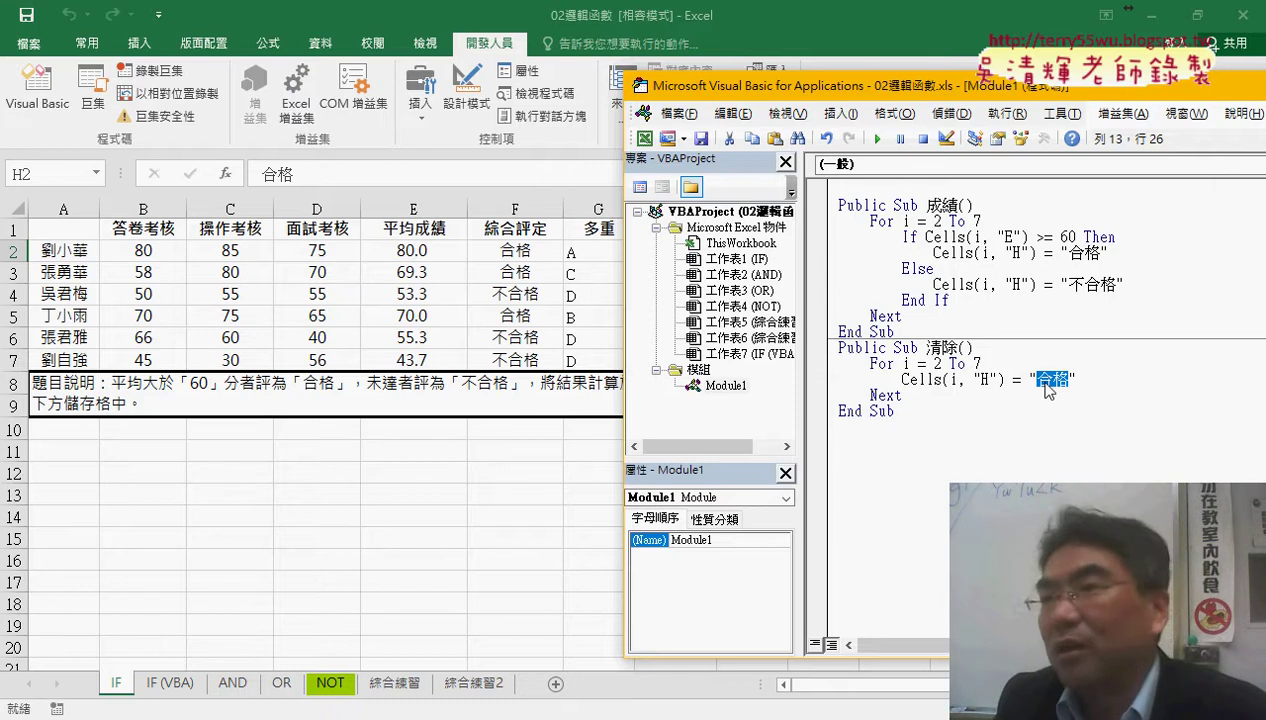
key(Delete)
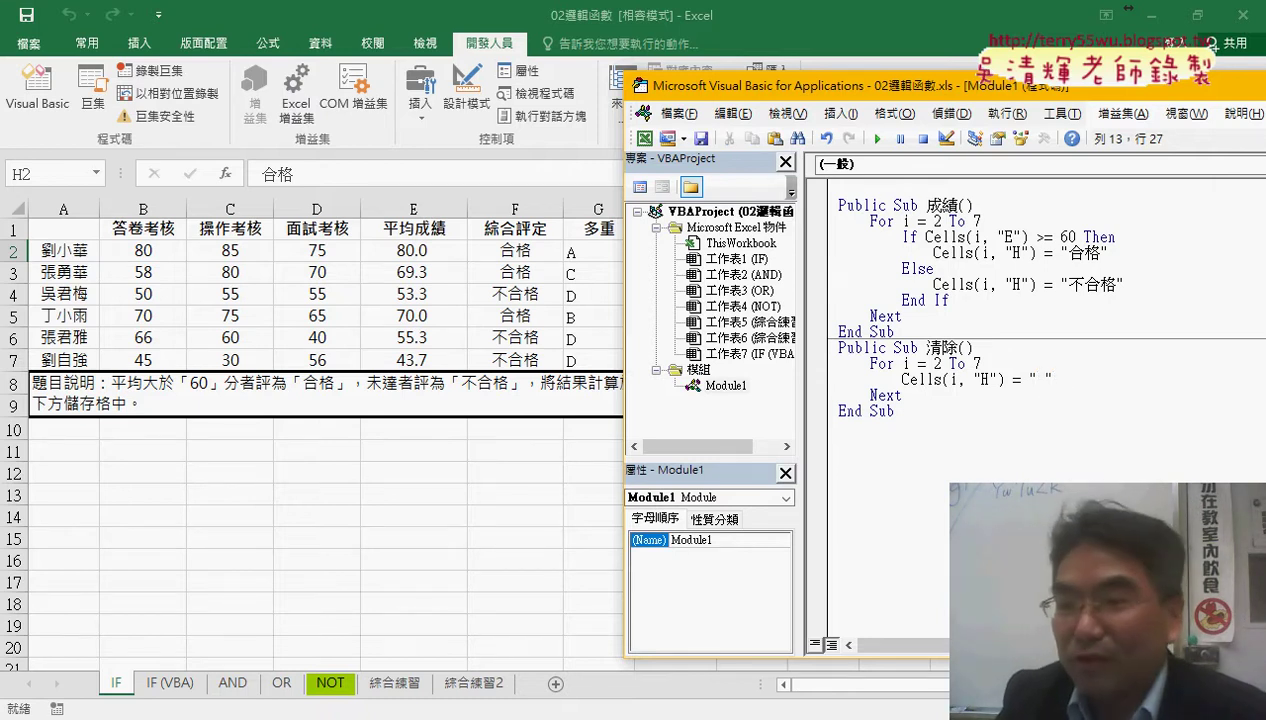
key(BackSpace)
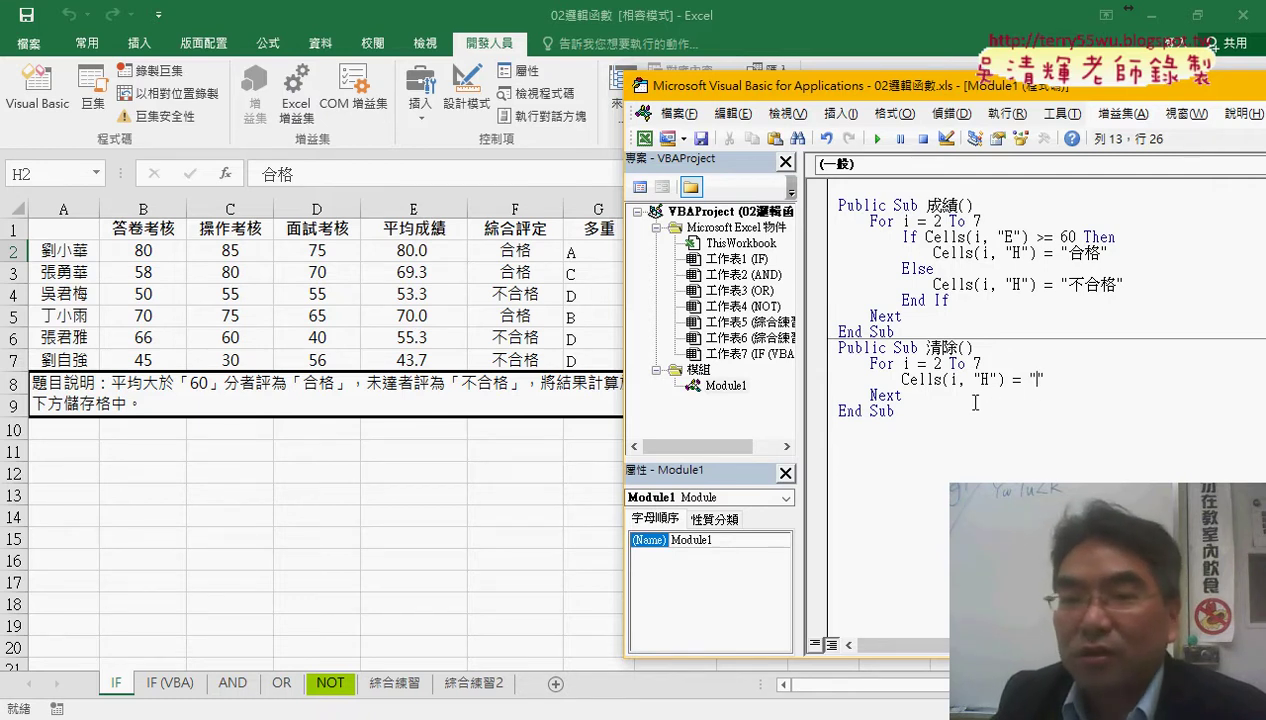
drag(931, 93, 1021, 80)
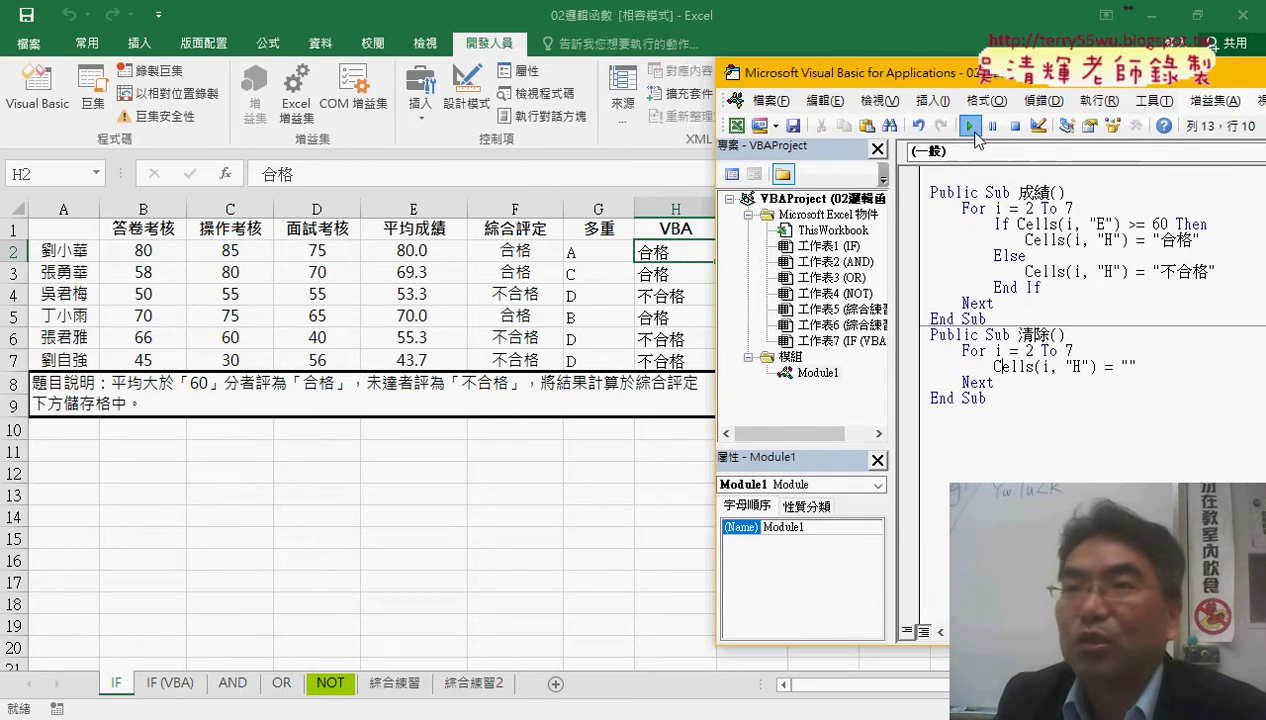
Step: Run 清除, then 成績 to refill column H, then 清除 again to blank rows 2–7
click(970, 127)
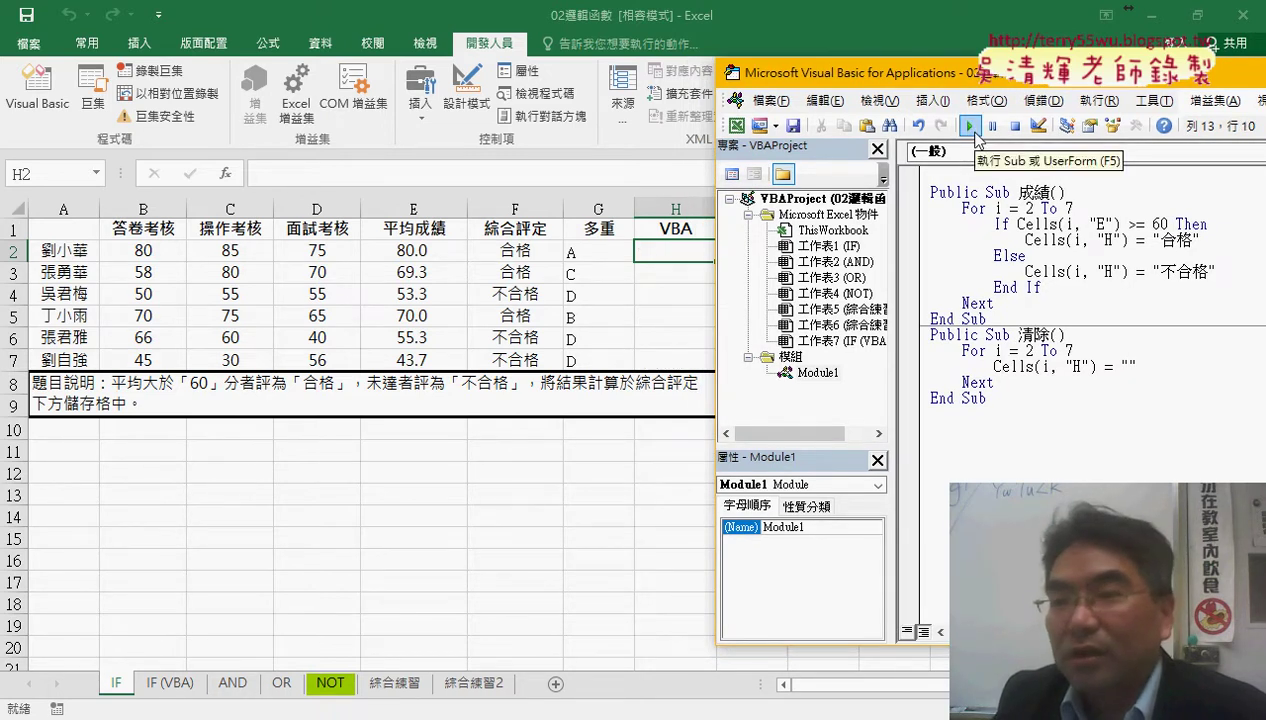
click(1013, 256)
click(970, 127)
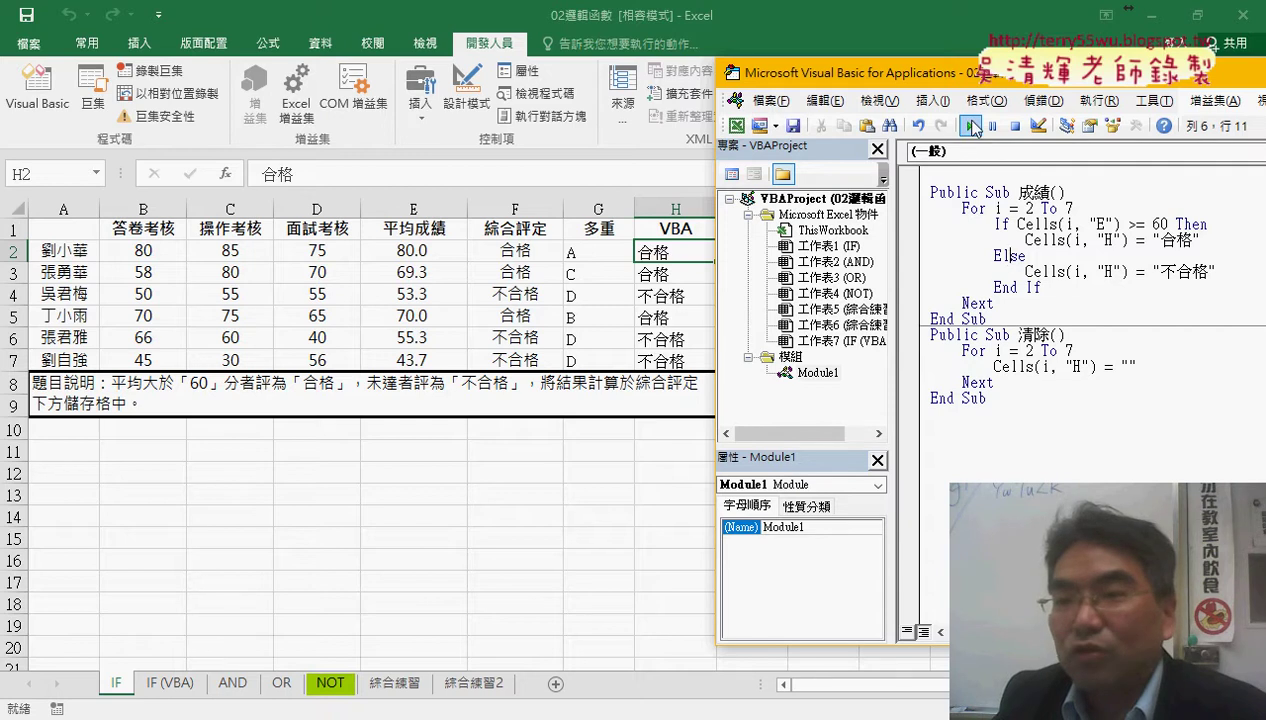
click(1006, 366)
click(970, 127)
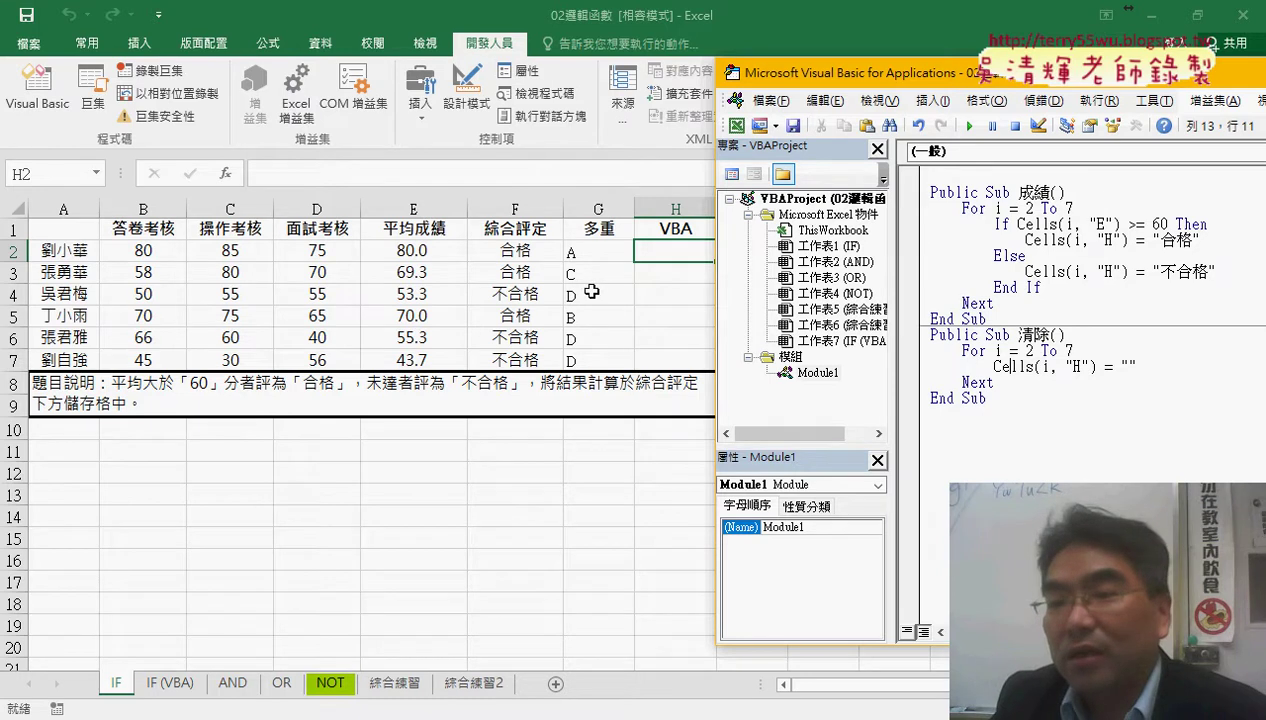
drag(995, 318, 925, 197)
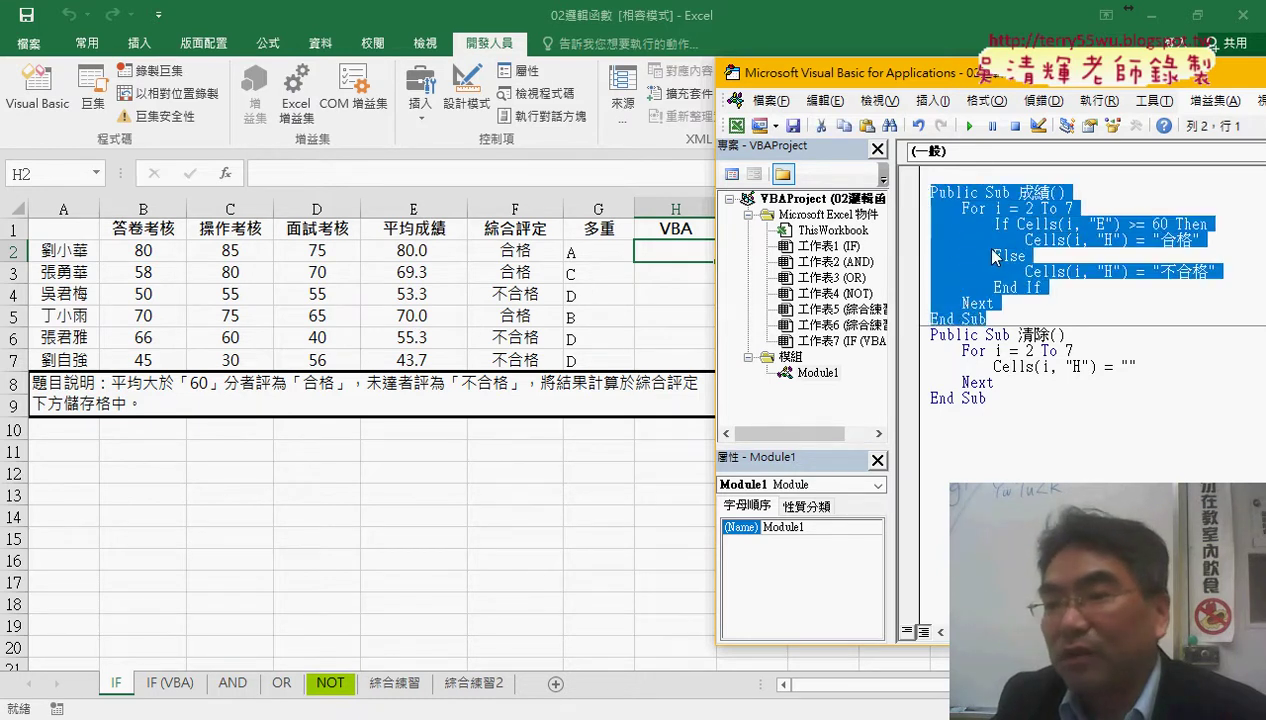
key(ctrl+End)
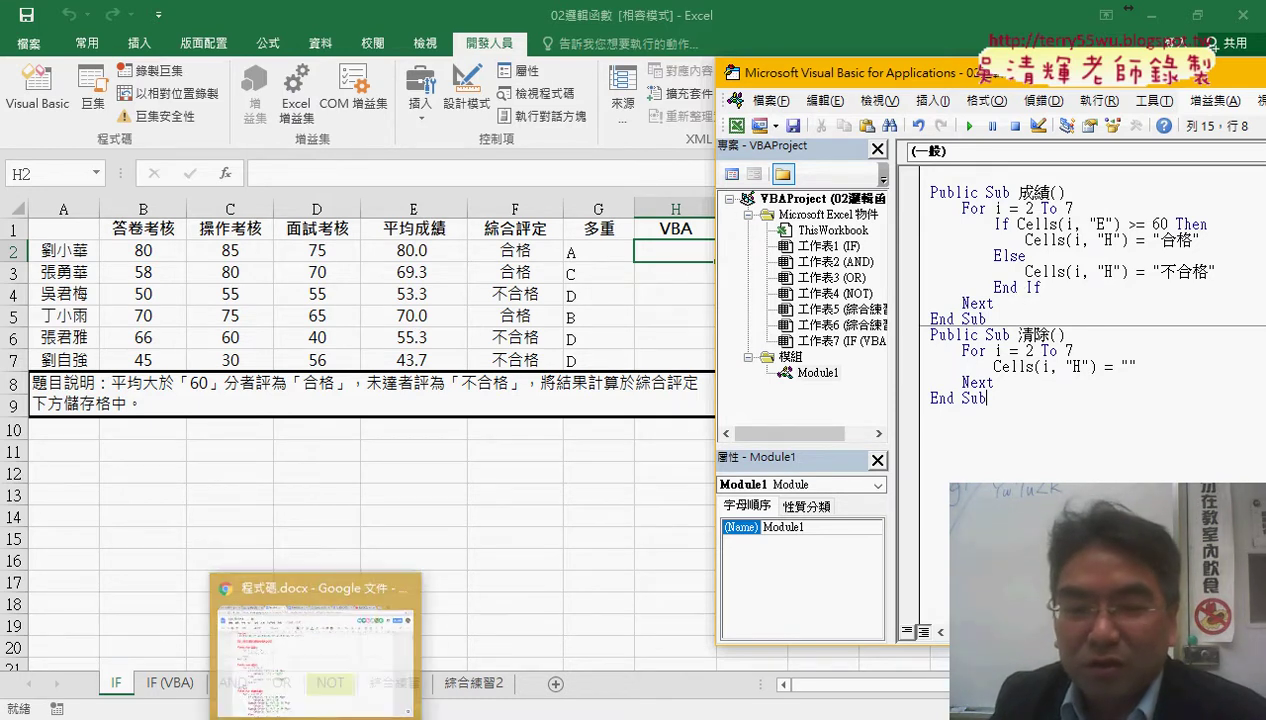
Step: Switch to Chrome, check the 02_邏輯函數 Drive folder, and return to 程式碼.docx
click(315, 620)
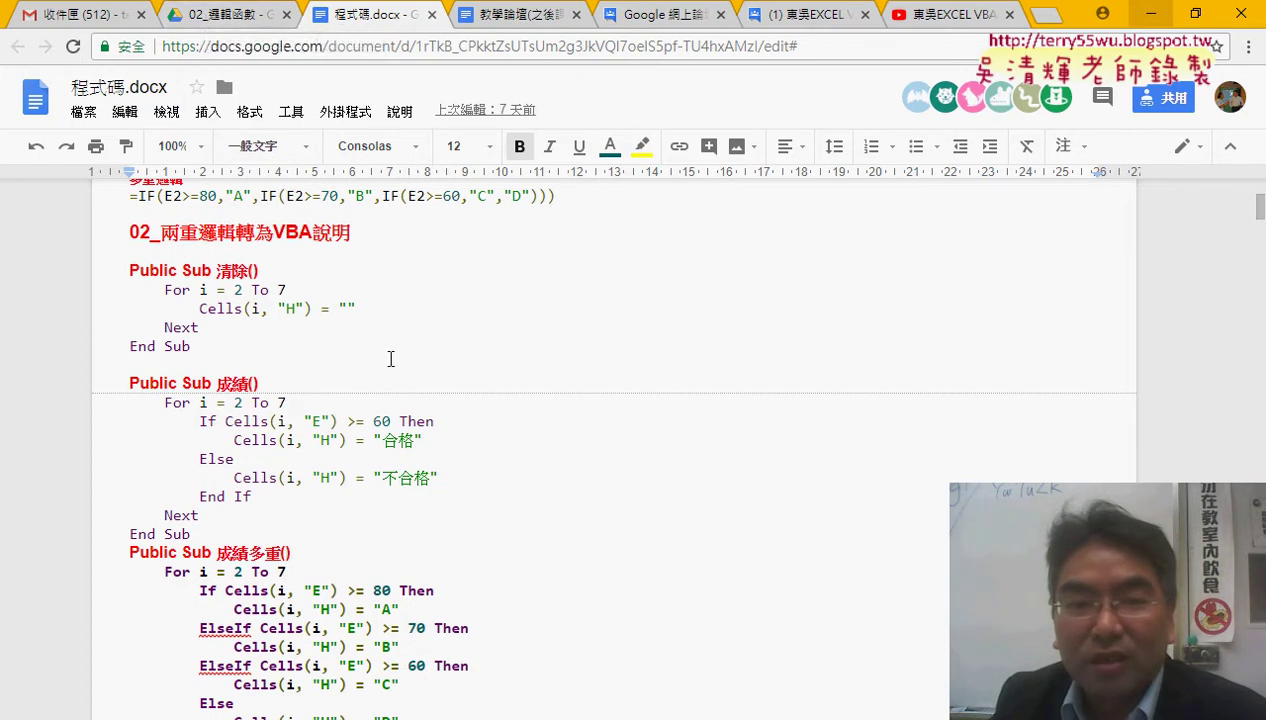
scroll(189, 323, up, 5)
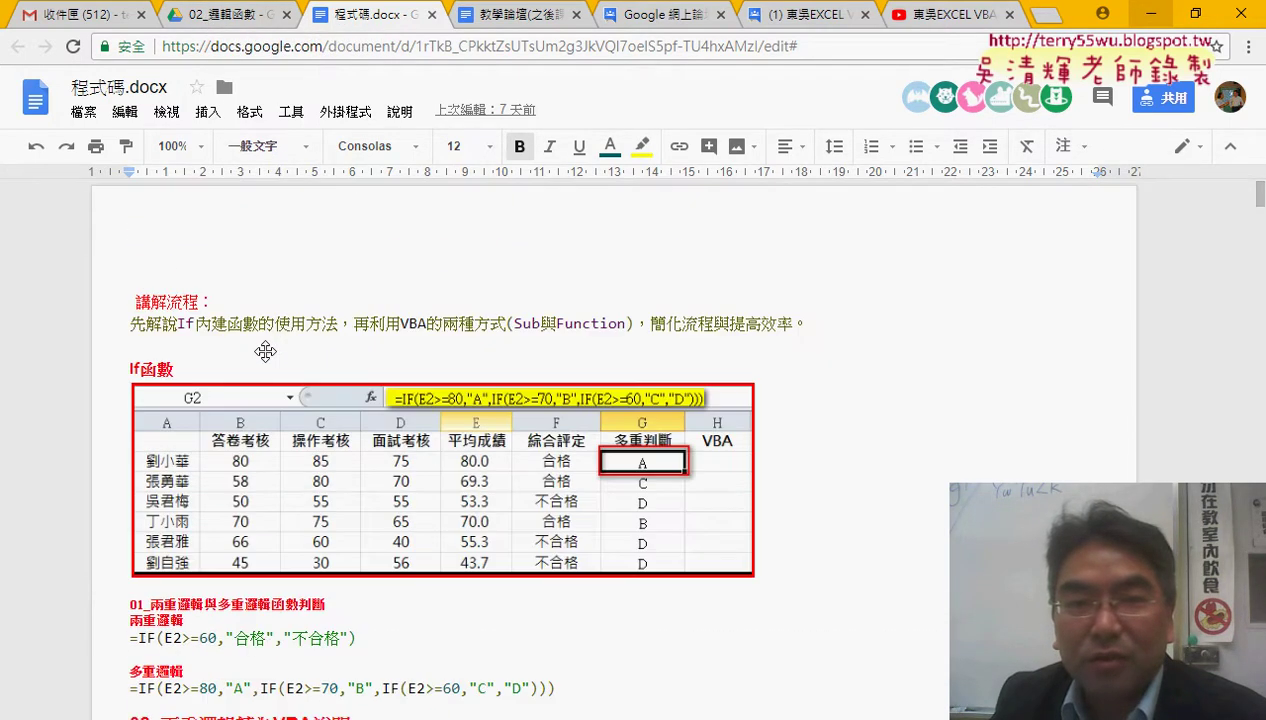
click(277, 30)
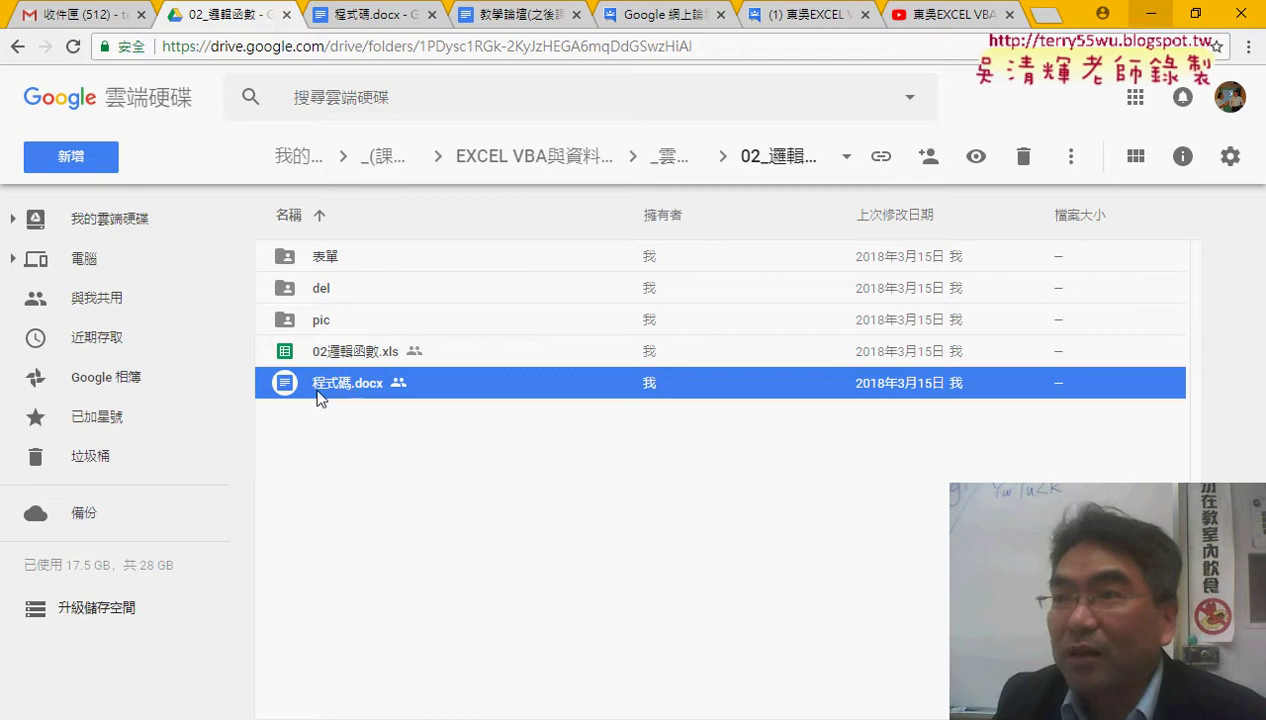
click(355, 22)
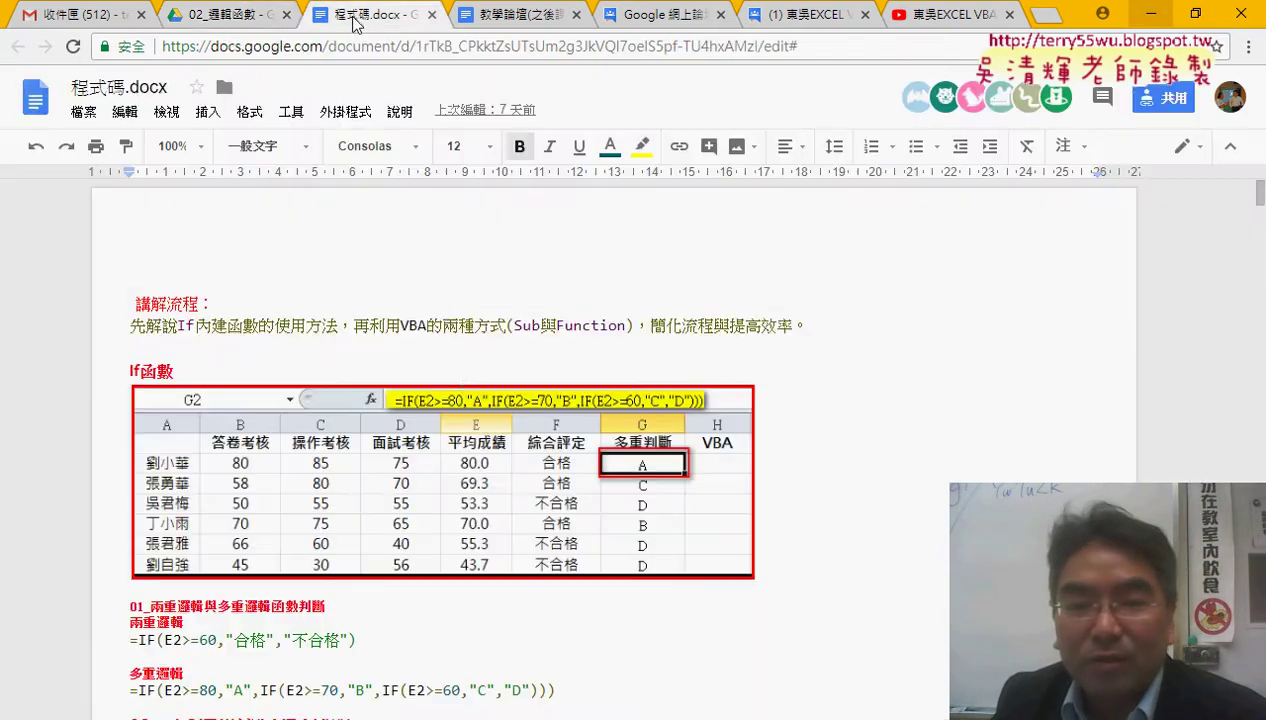
Step: Scroll to section 02_兩重邏輯轉為VBA說明 and select the 清除 code block
scroll(462, 378, down, 4)
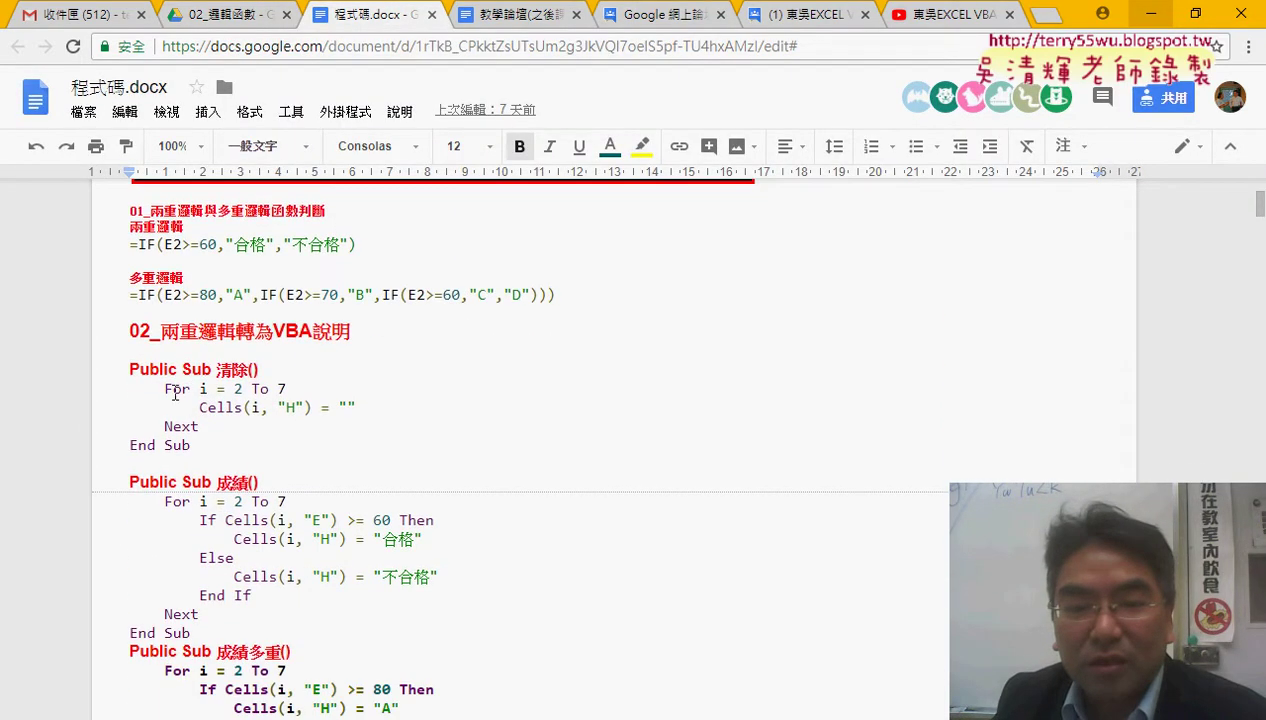
scroll(154, 394, down, 1)
drag(192, 534, 121, 387)
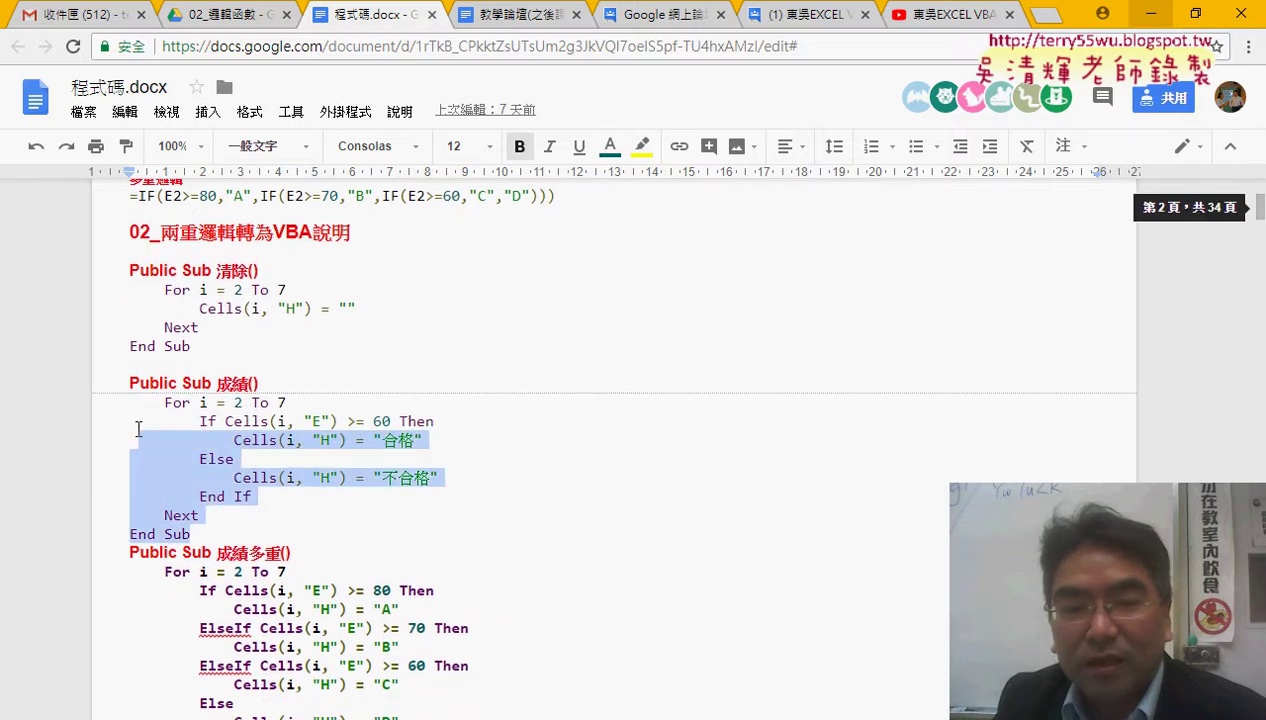
drag(127, 270, 192, 346)
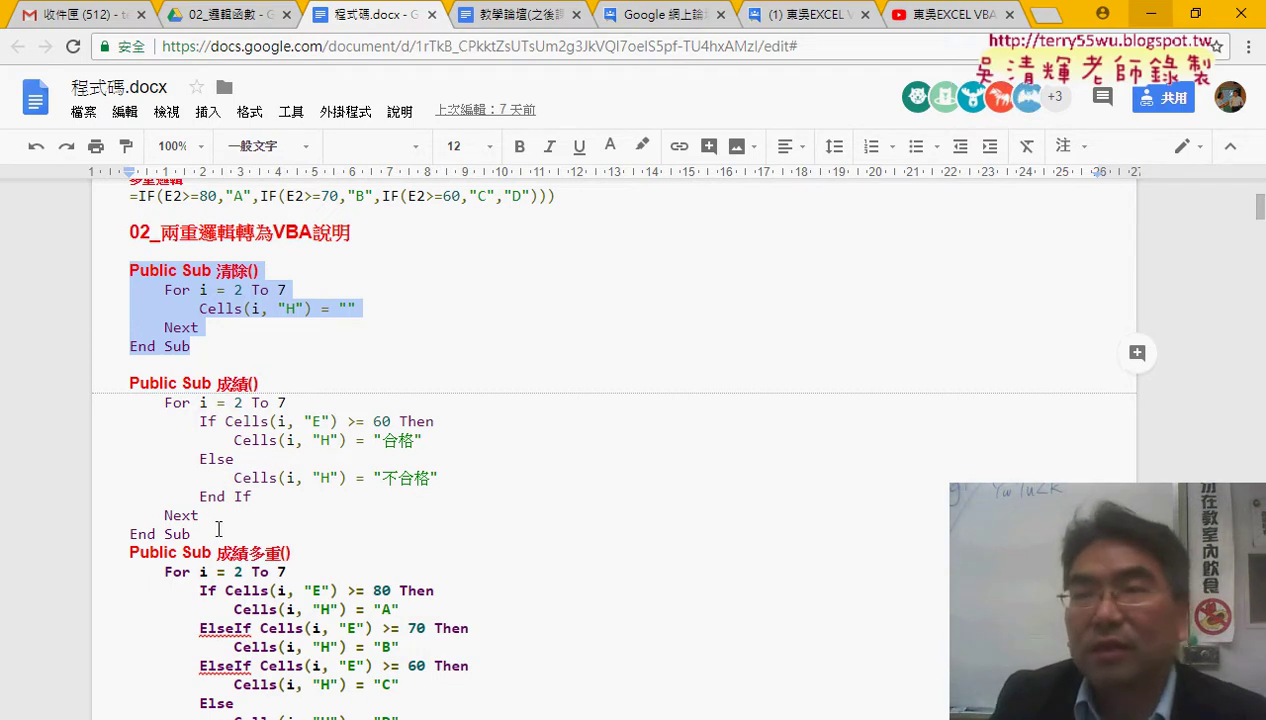
click(268, 530)
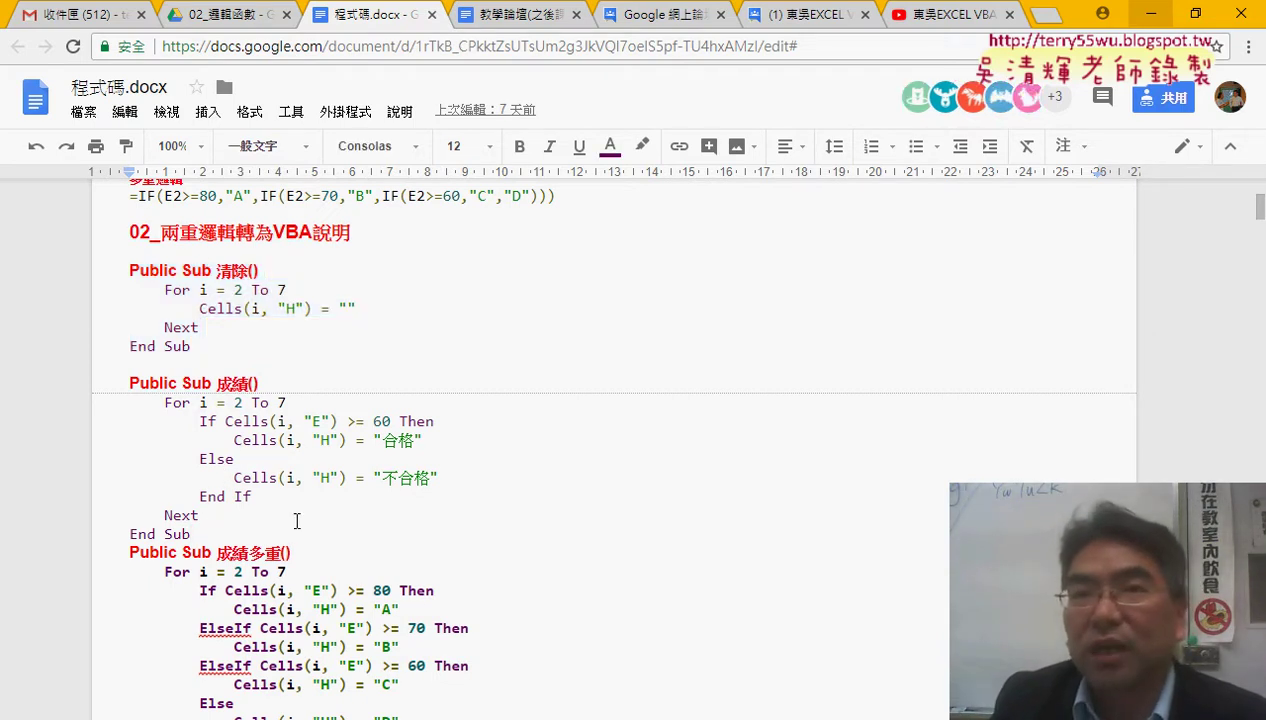